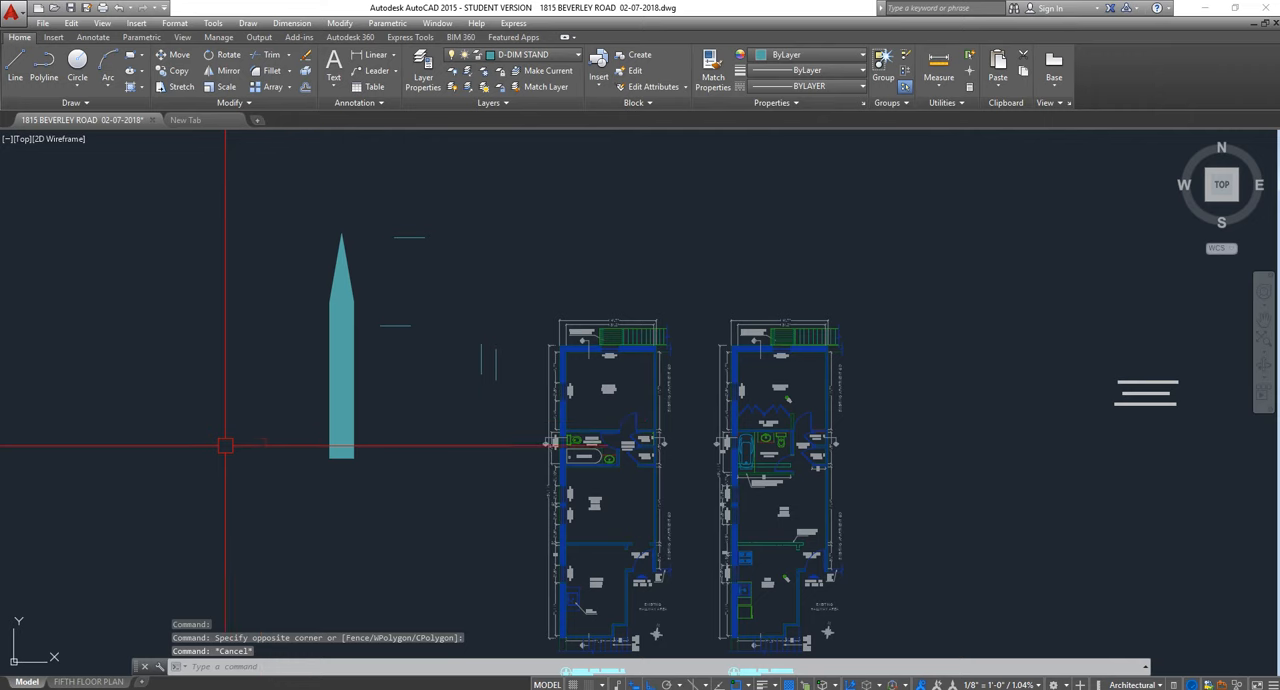
pyautogui.click(152, 120)
pyautogui.click(679, 389)
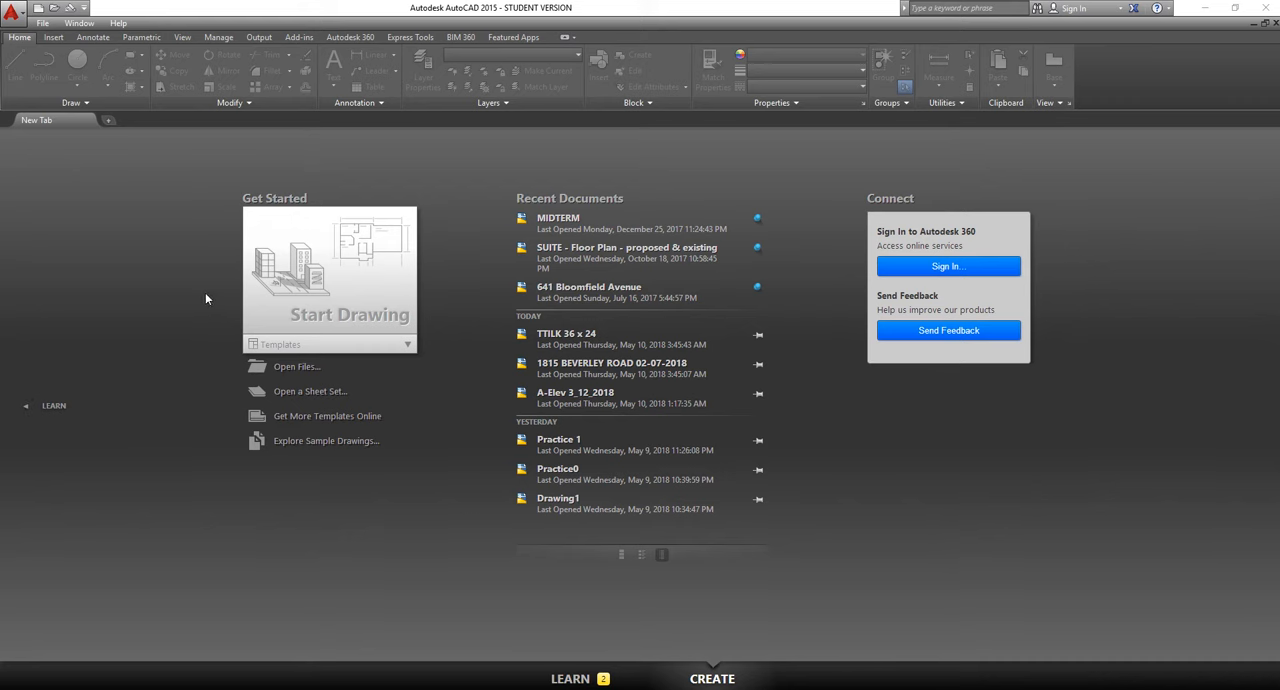
pyautogui.click(350, 285)
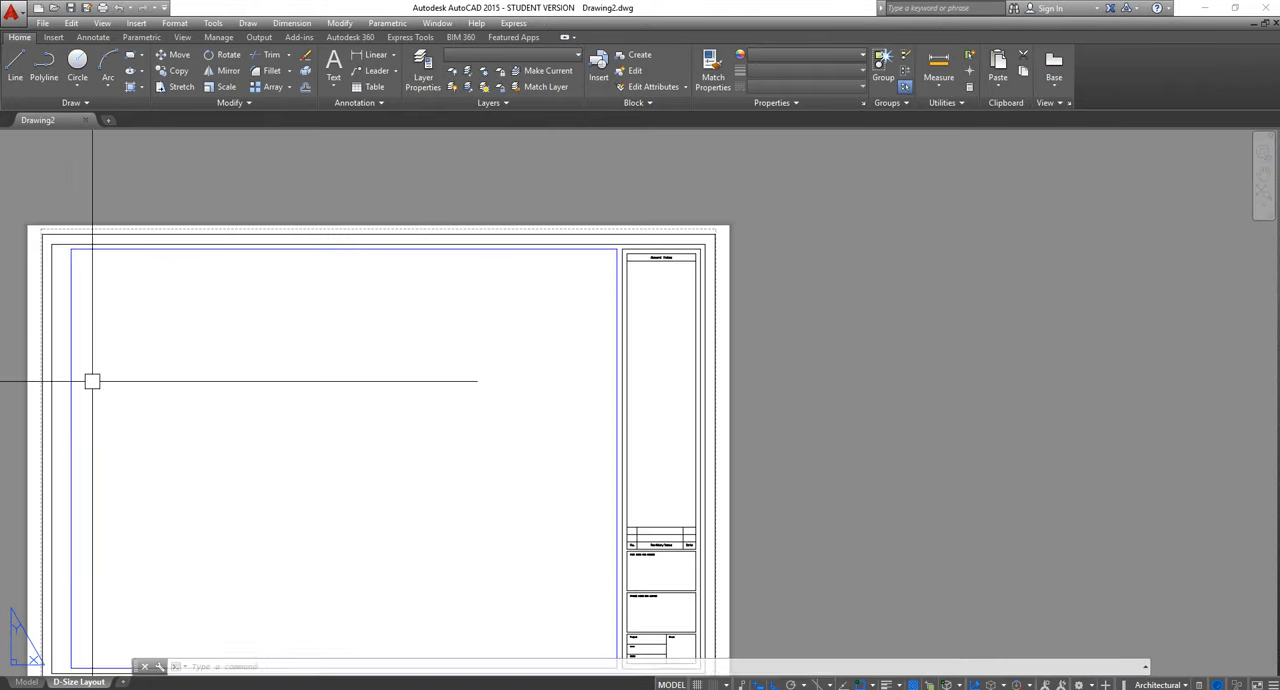
# Erase the title block and viewport from the D-Size Layout, and switch to model space
pyautogui.scroll(-3, 623, 315)
pyautogui.click(555, 320)
pyautogui.click(471, 232)
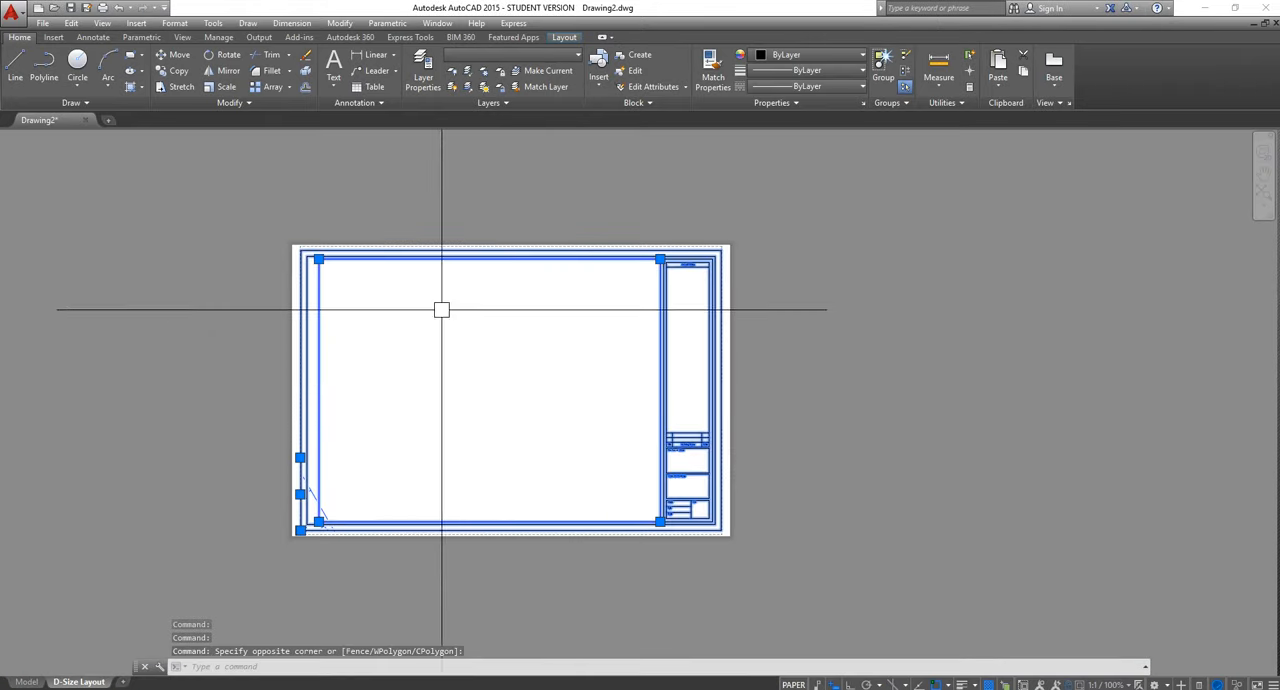
pyautogui.click(534, 379)
pyautogui.click(416, 252)
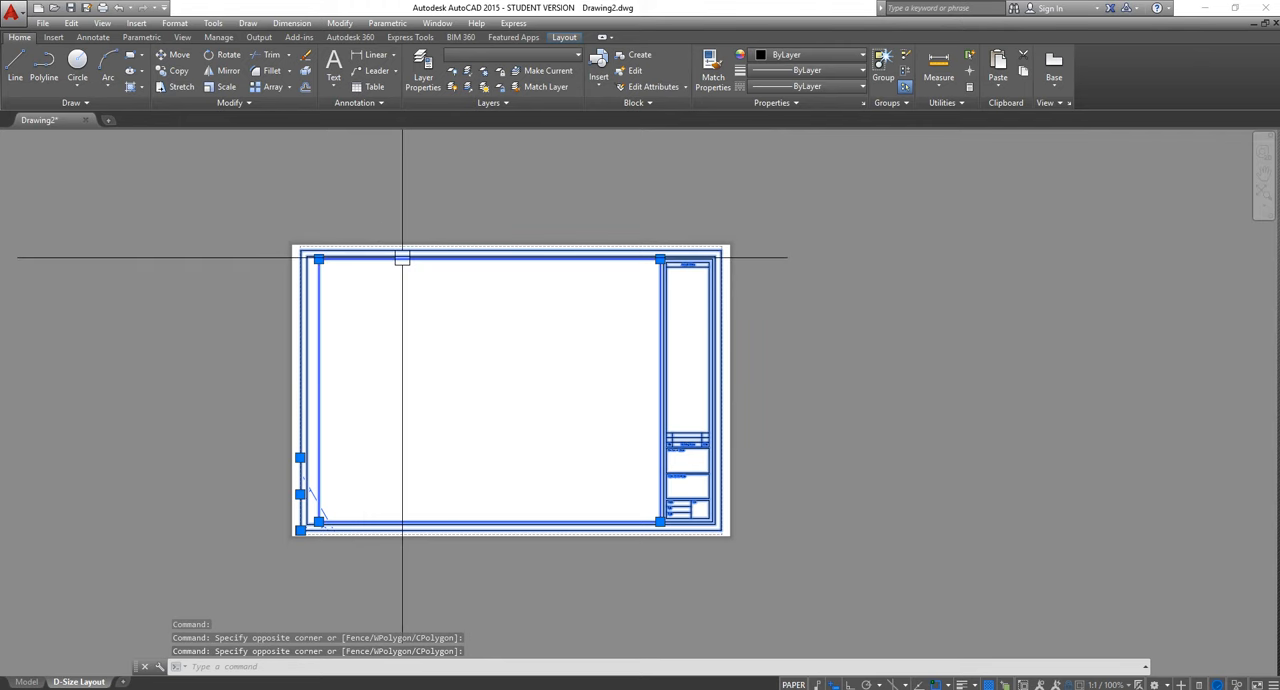
pyautogui.press('Delete')
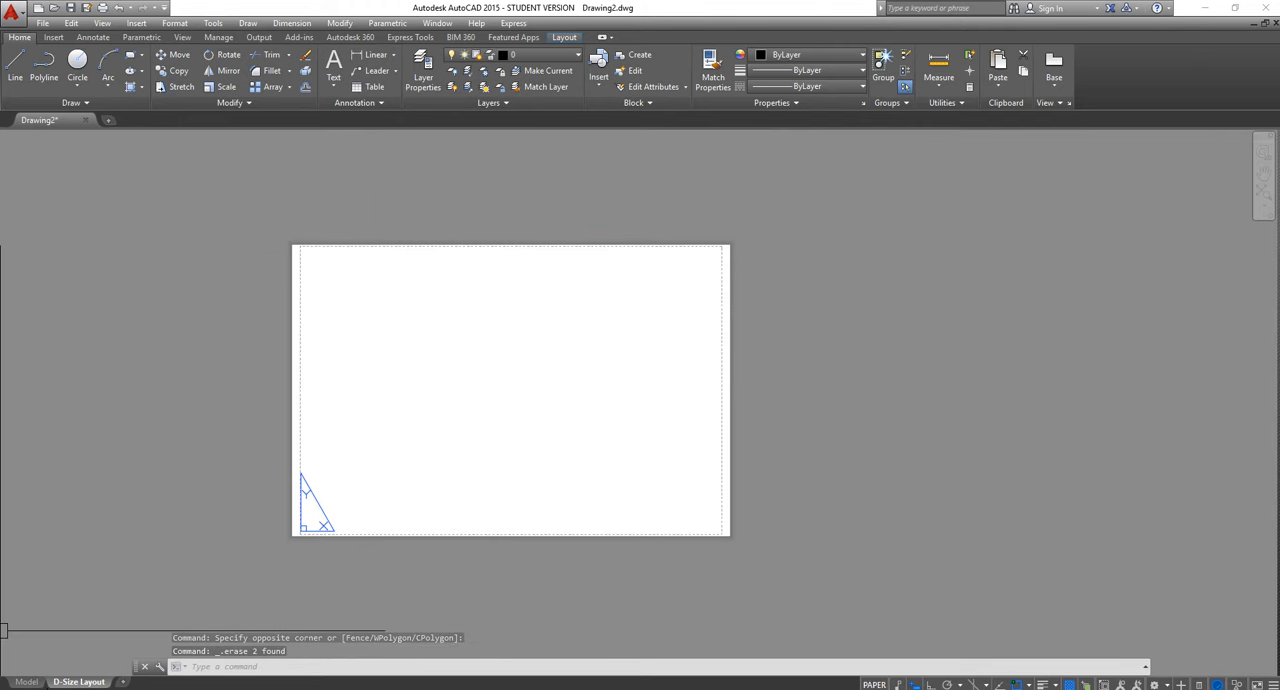
pyautogui.click(27, 681)
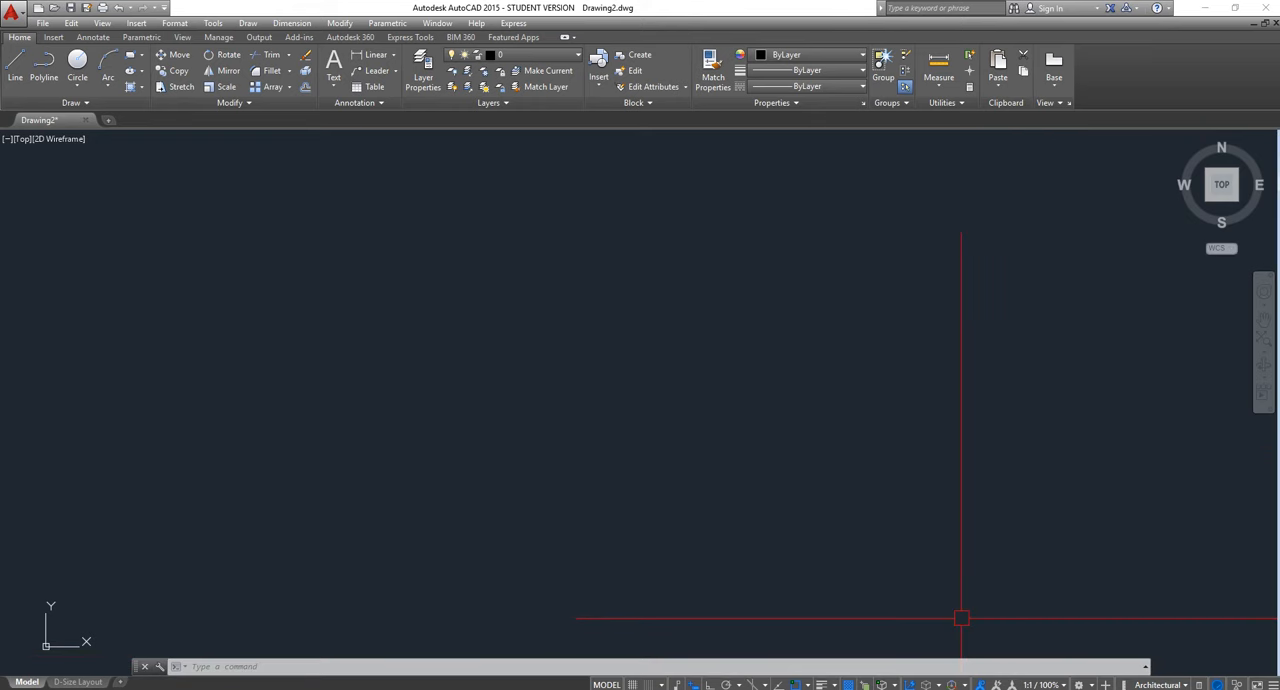
# Open the drawing units settings with the UNITS command and choose Architectural as the length type
pyautogui.write('UNITS')
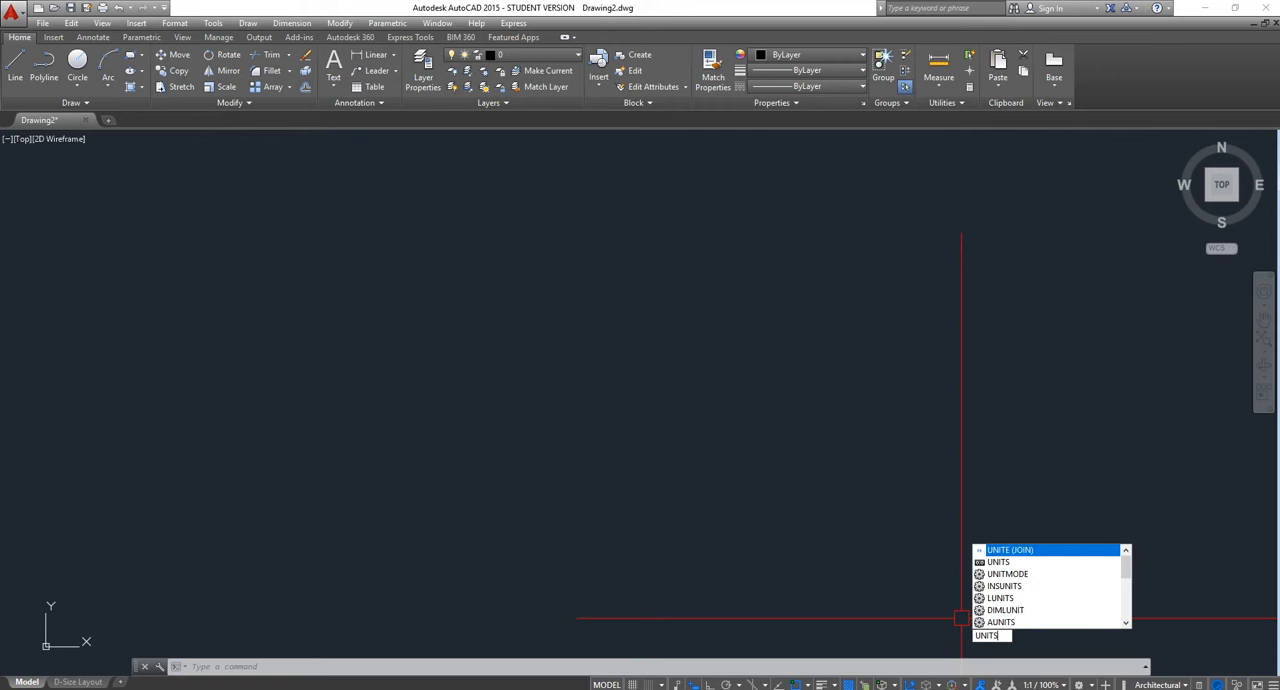
pyautogui.press('Return')
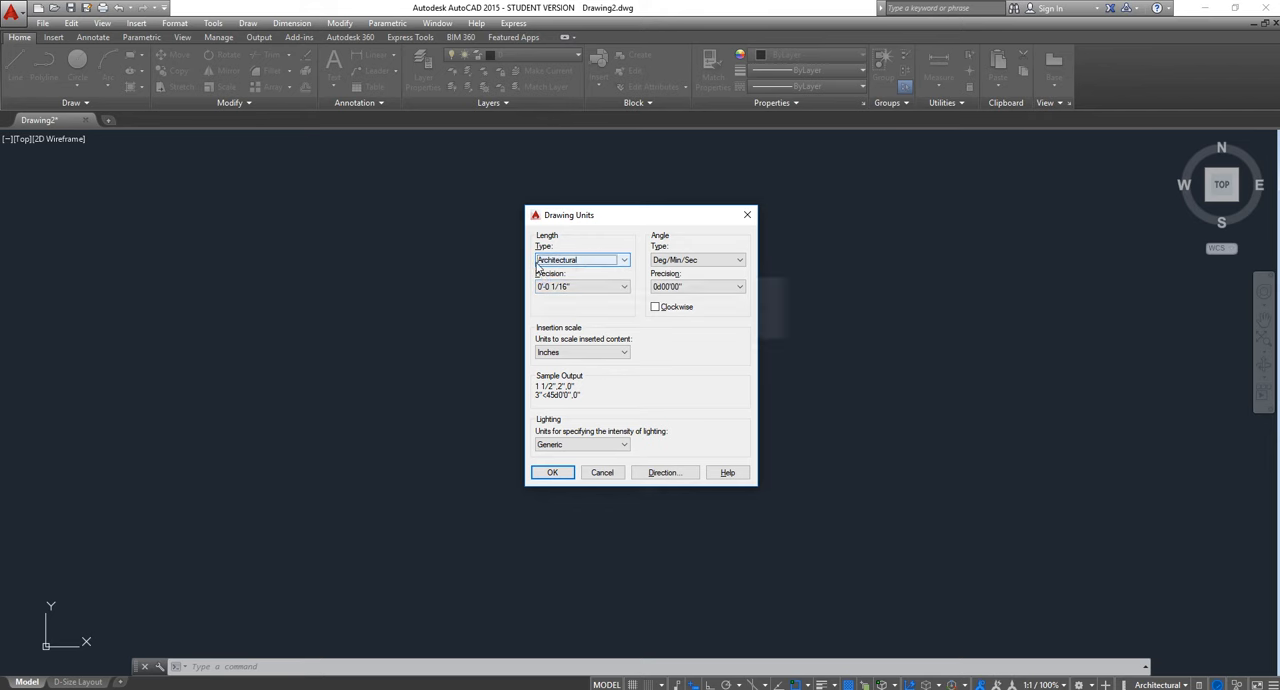
pyautogui.click(620, 261)
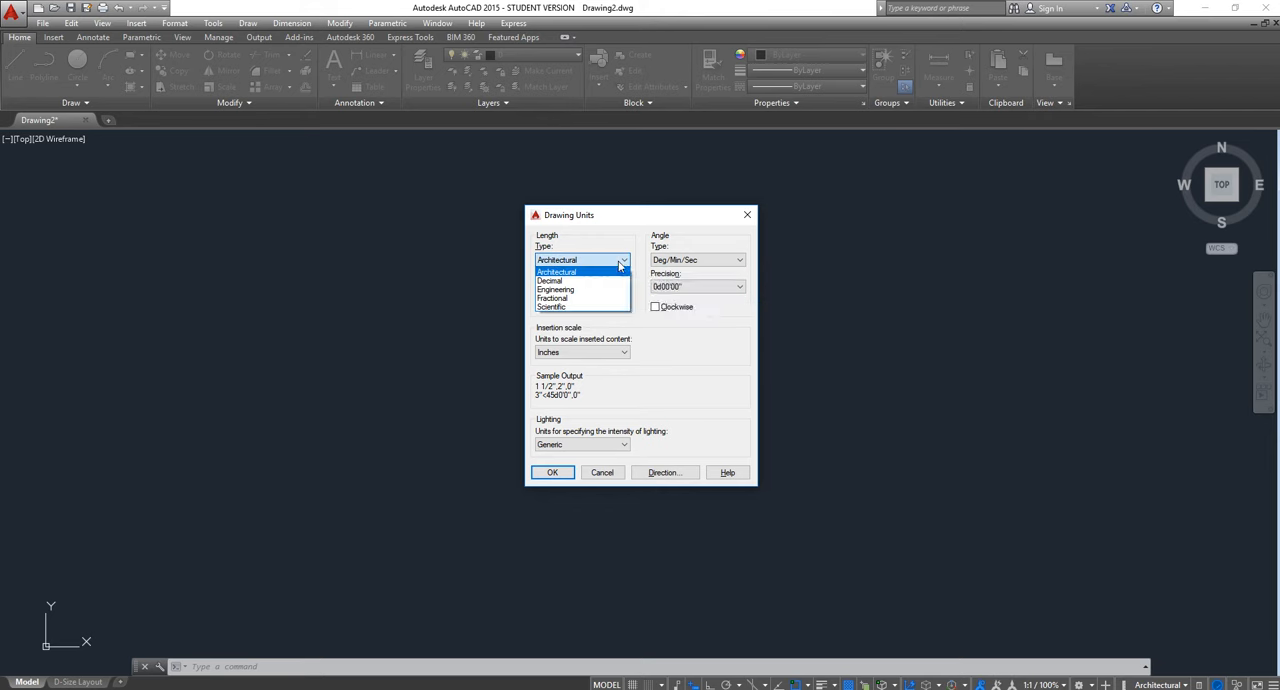
pyautogui.click(596, 278)
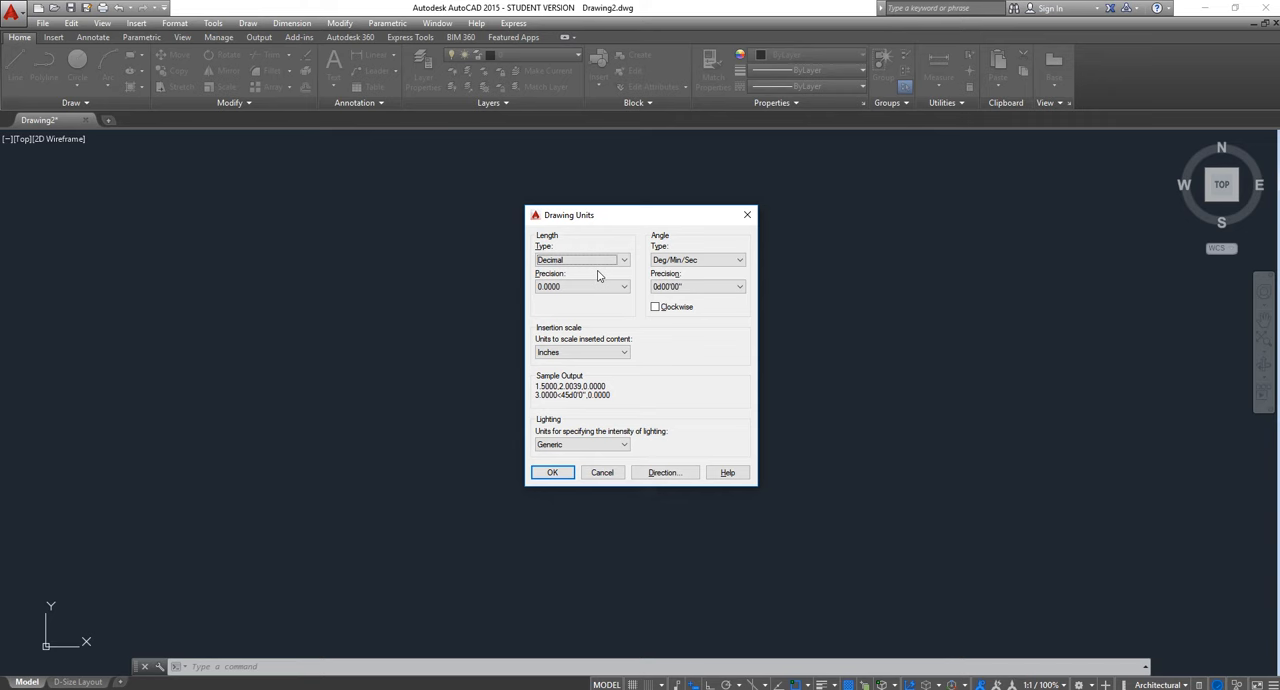
pyautogui.click(590, 261)
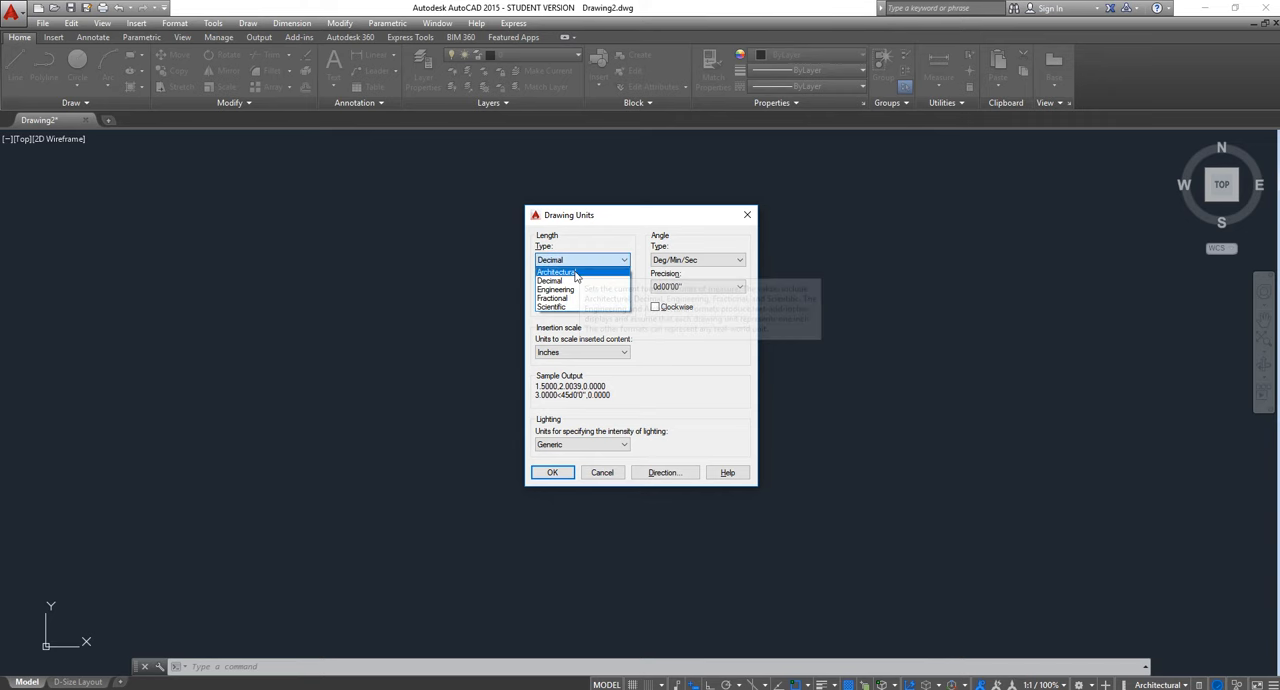
pyautogui.click(595, 267)
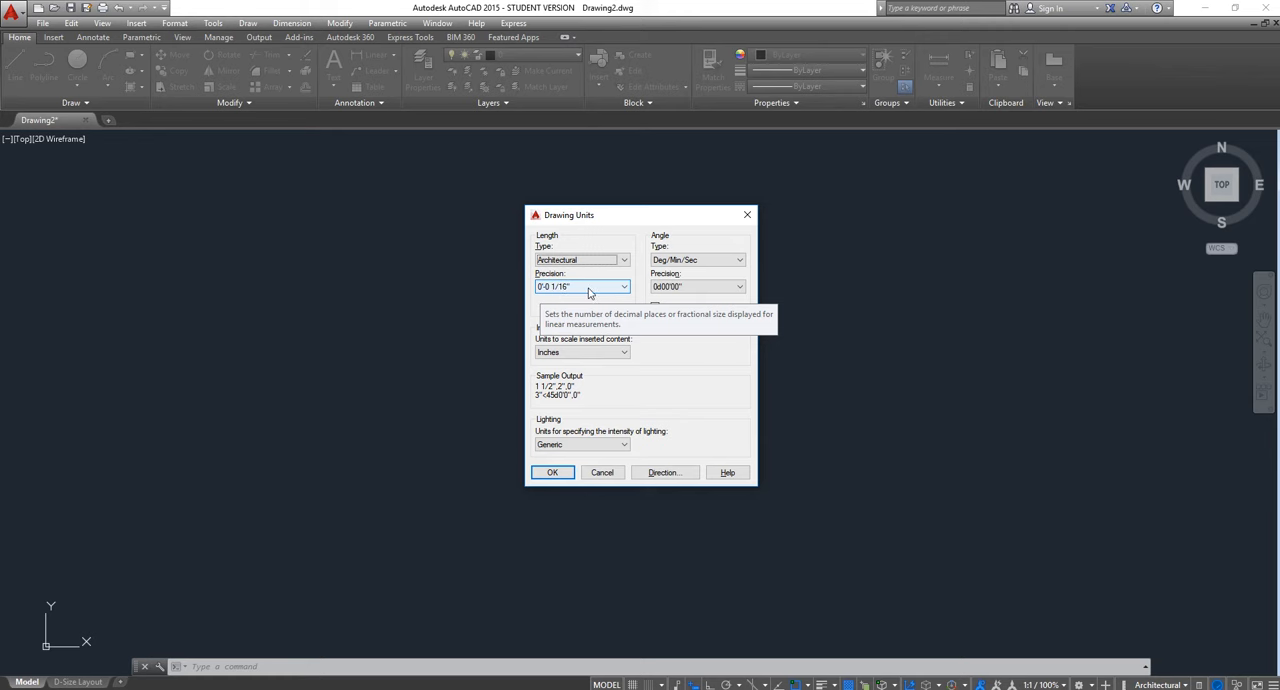
# Set the angle type to Decimal Degrees with a precision of 0.00
pyautogui.click(687, 288)
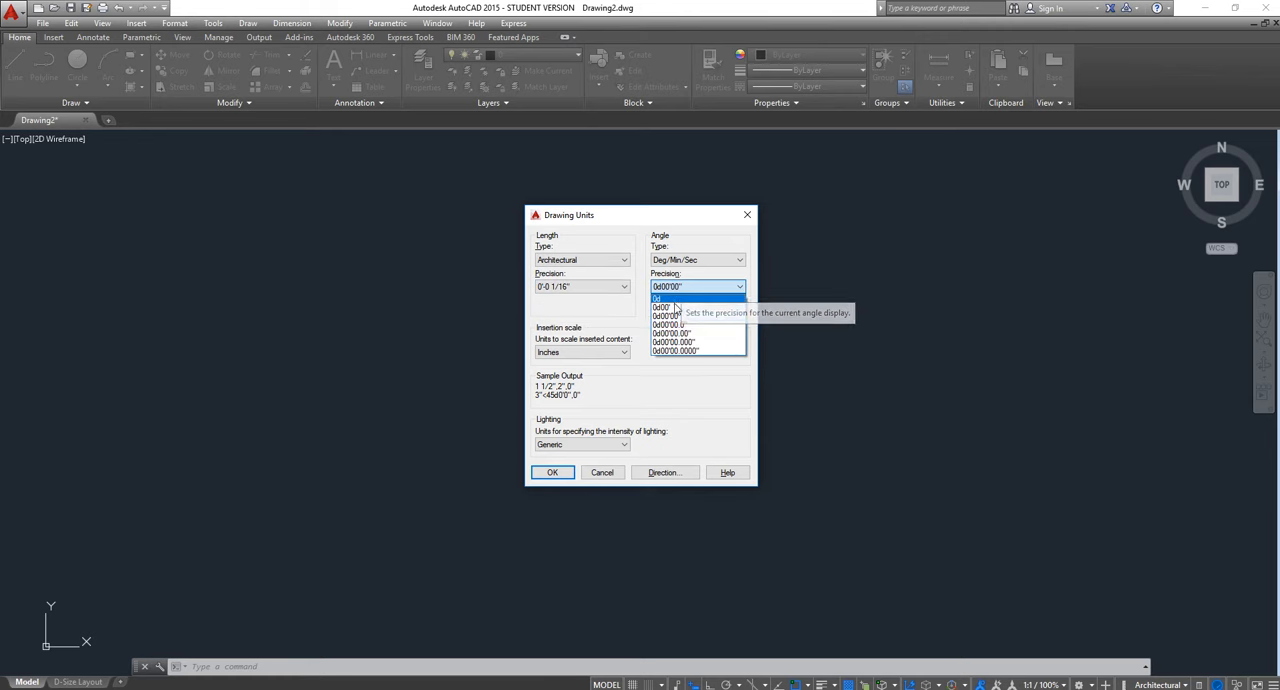
pyautogui.click(675, 258)
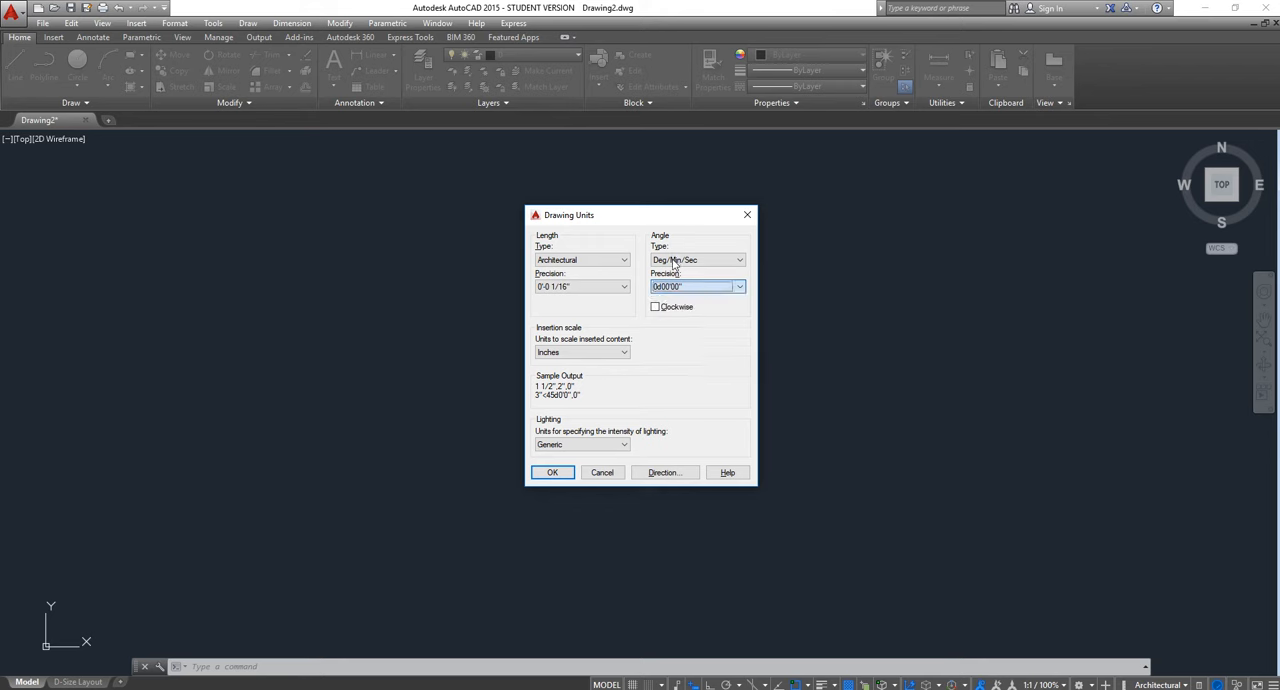
pyautogui.click(676, 259)
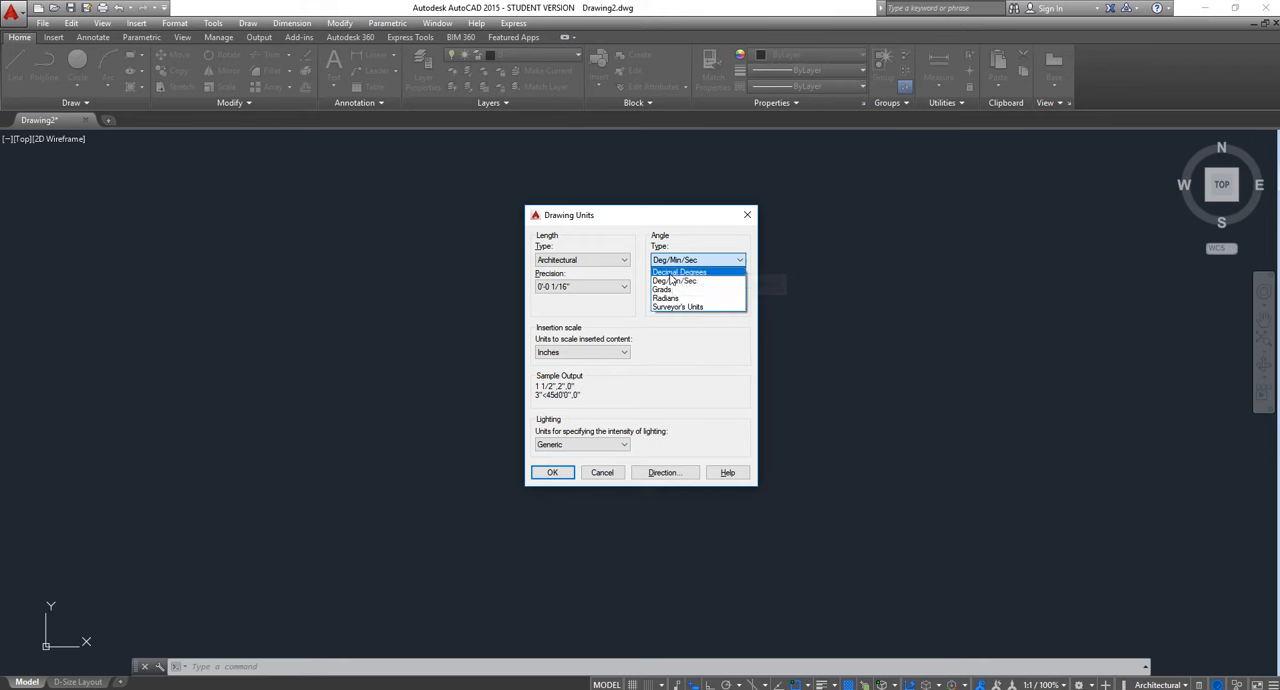
pyautogui.click(678, 272)
pyautogui.click(686, 291)
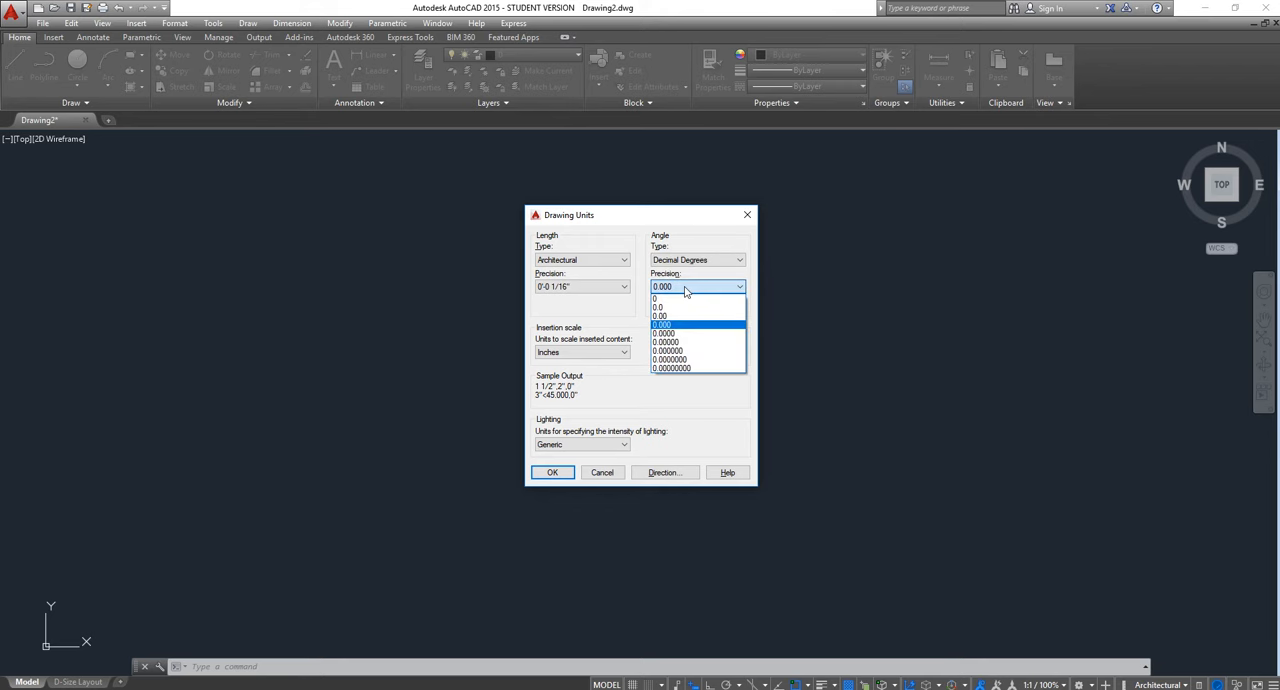
pyautogui.click(672, 317)
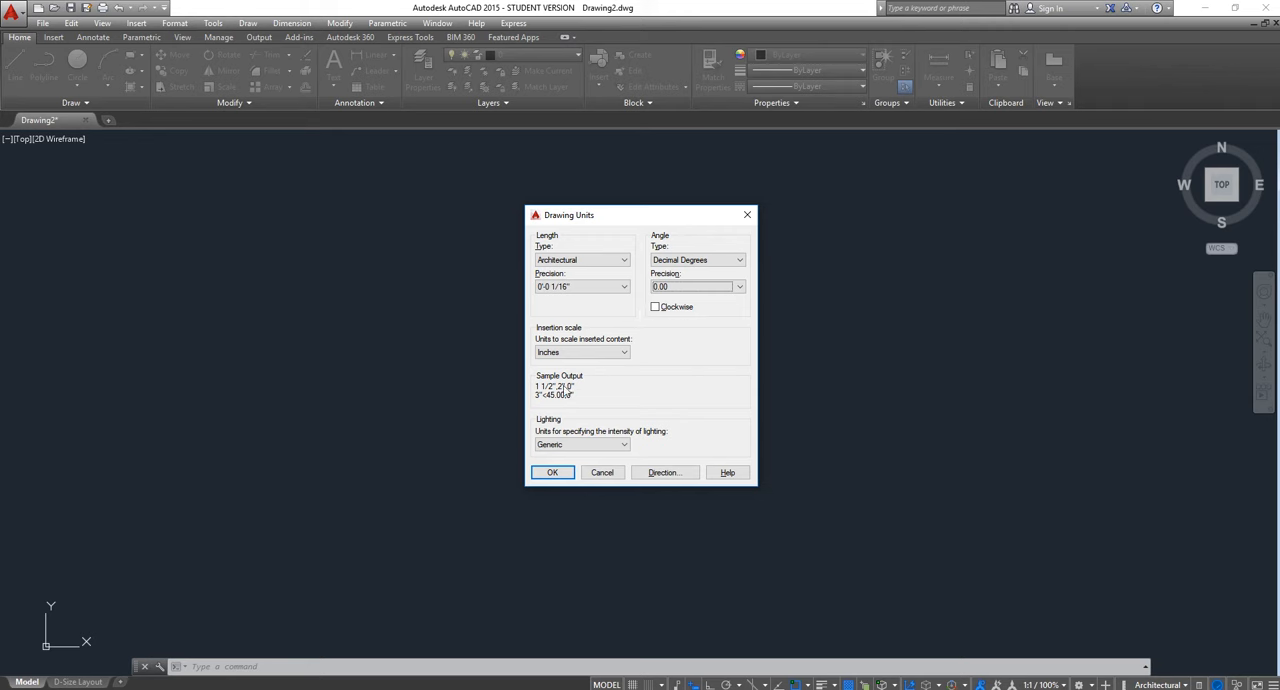
# Keep inches as the insertion scale unit and apply the drawing units
pyautogui.click(624, 353)
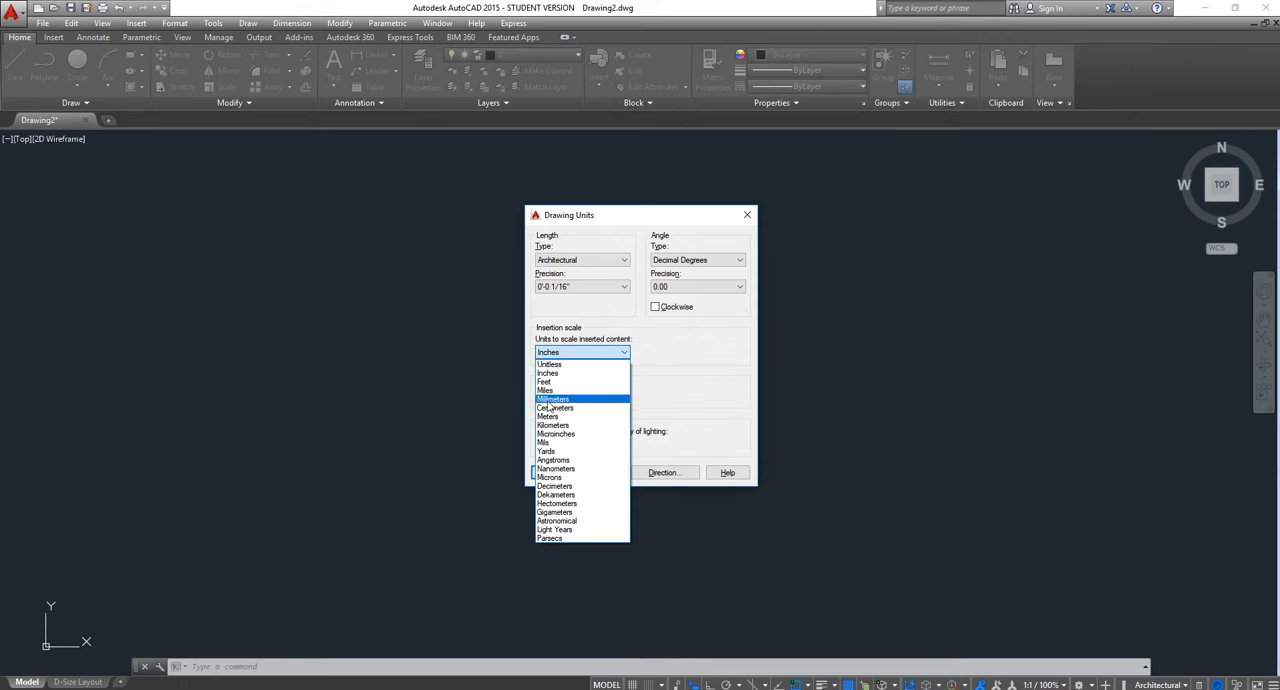
pyautogui.click(670, 376)
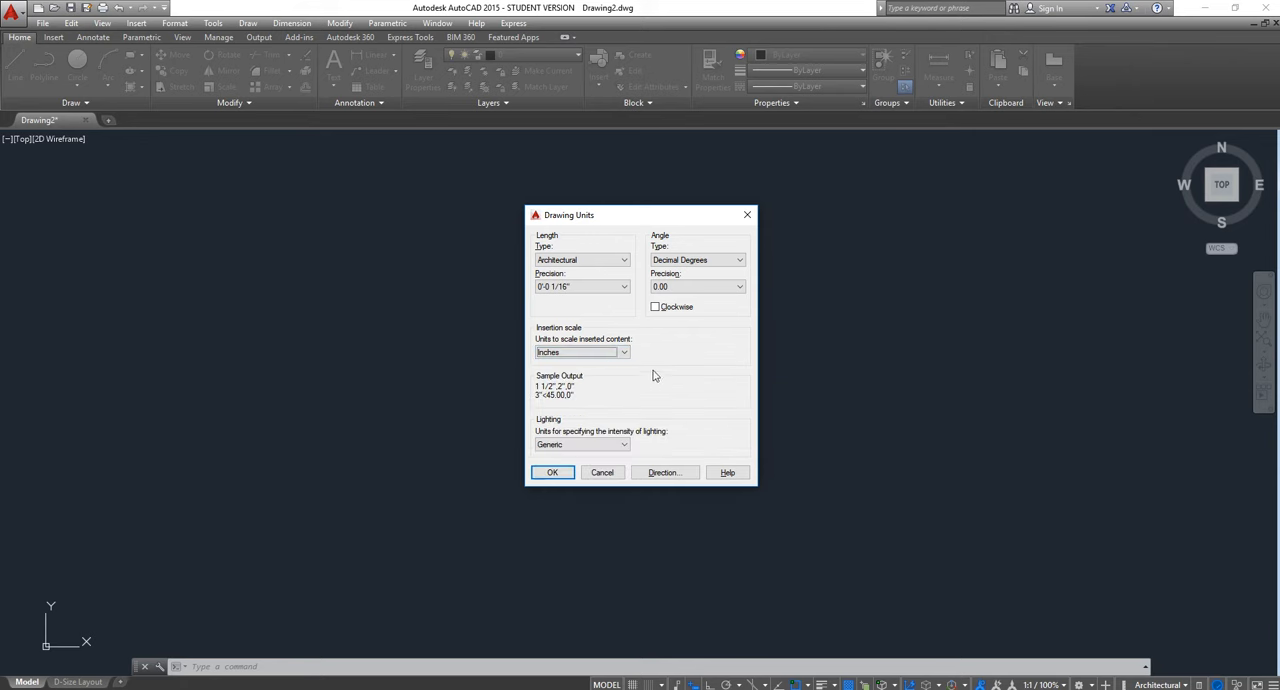
pyautogui.click(553, 473)
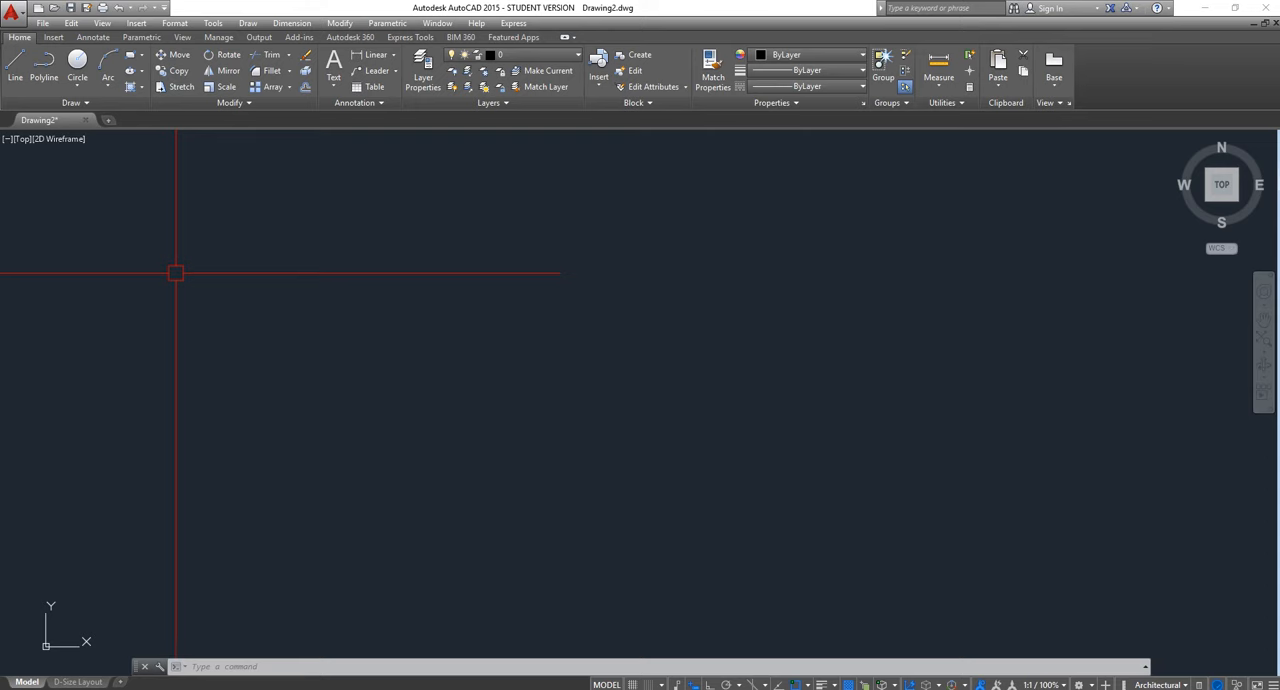
# Draw a vertical line 4'7" long, running downward in the upper-left area of the drawing, with Ortho mode on
pyautogui.click(15, 68)
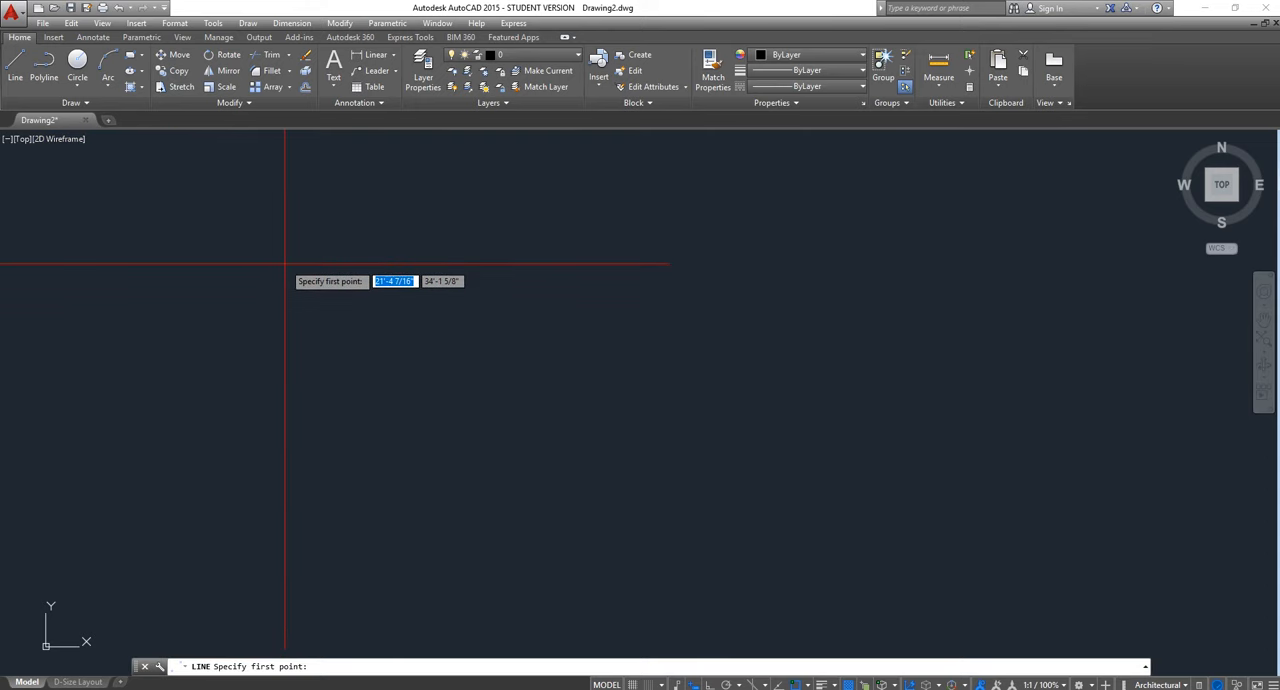
pyautogui.click(285, 265)
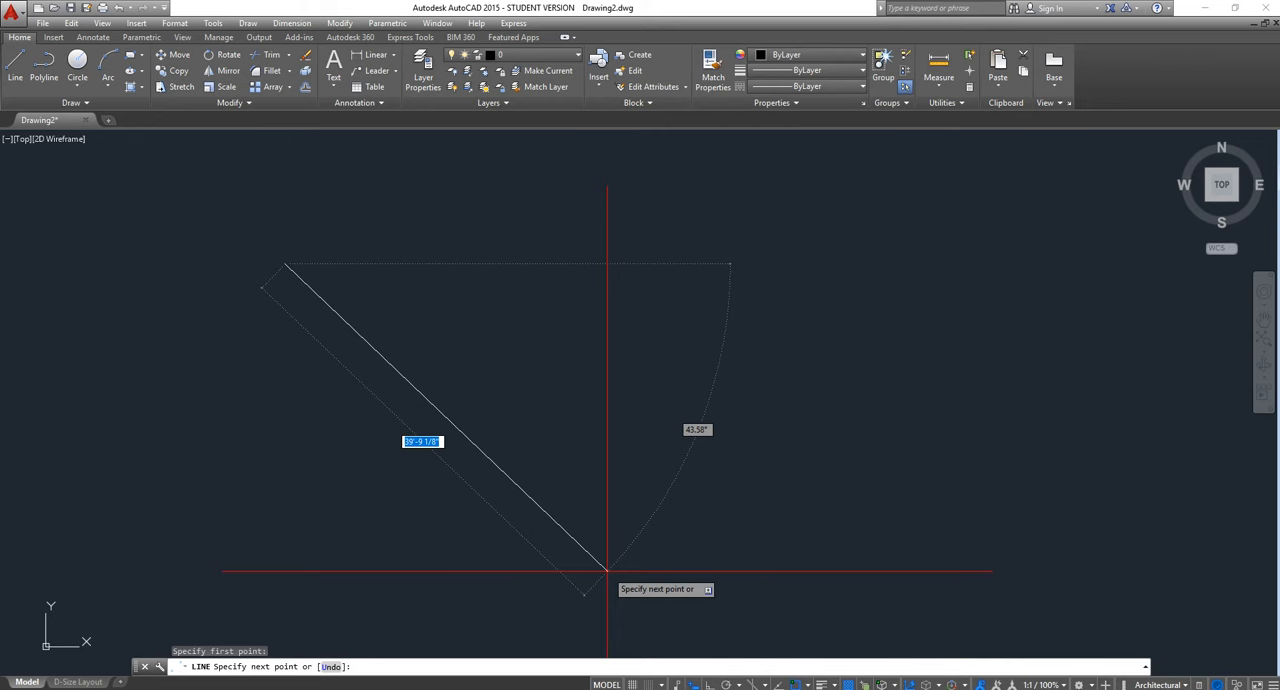
pyautogui.press('F8')
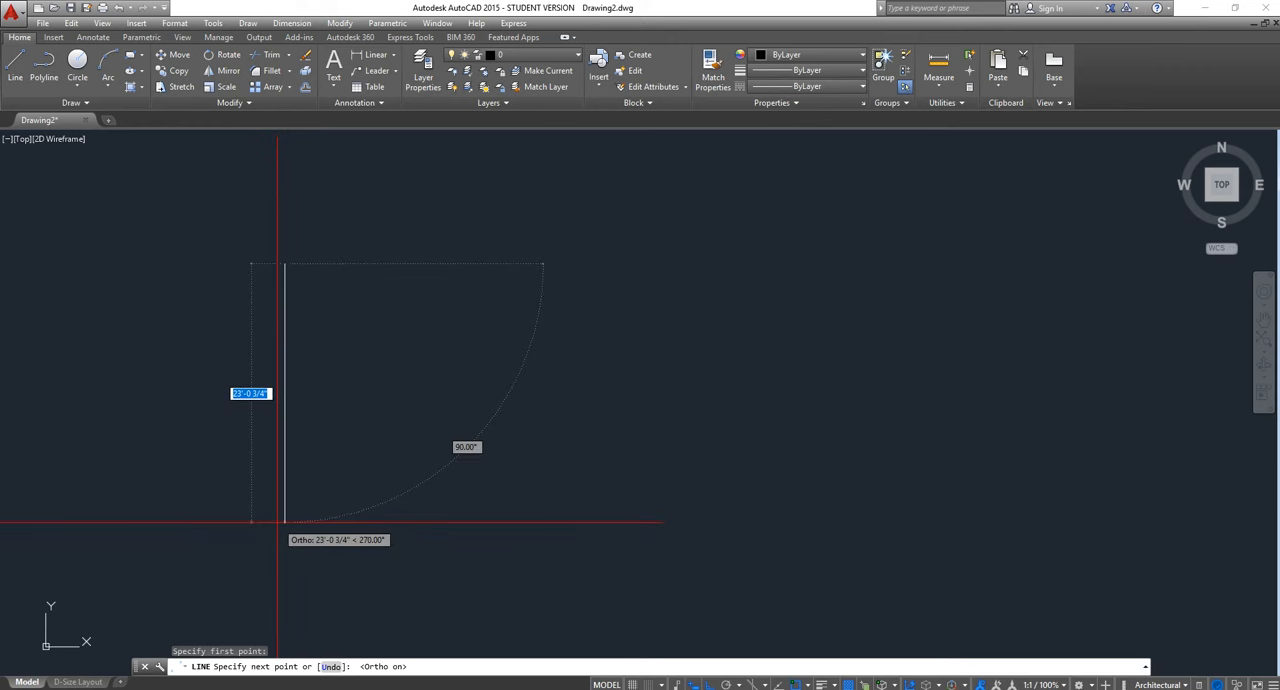
pyautogui.press('F8')
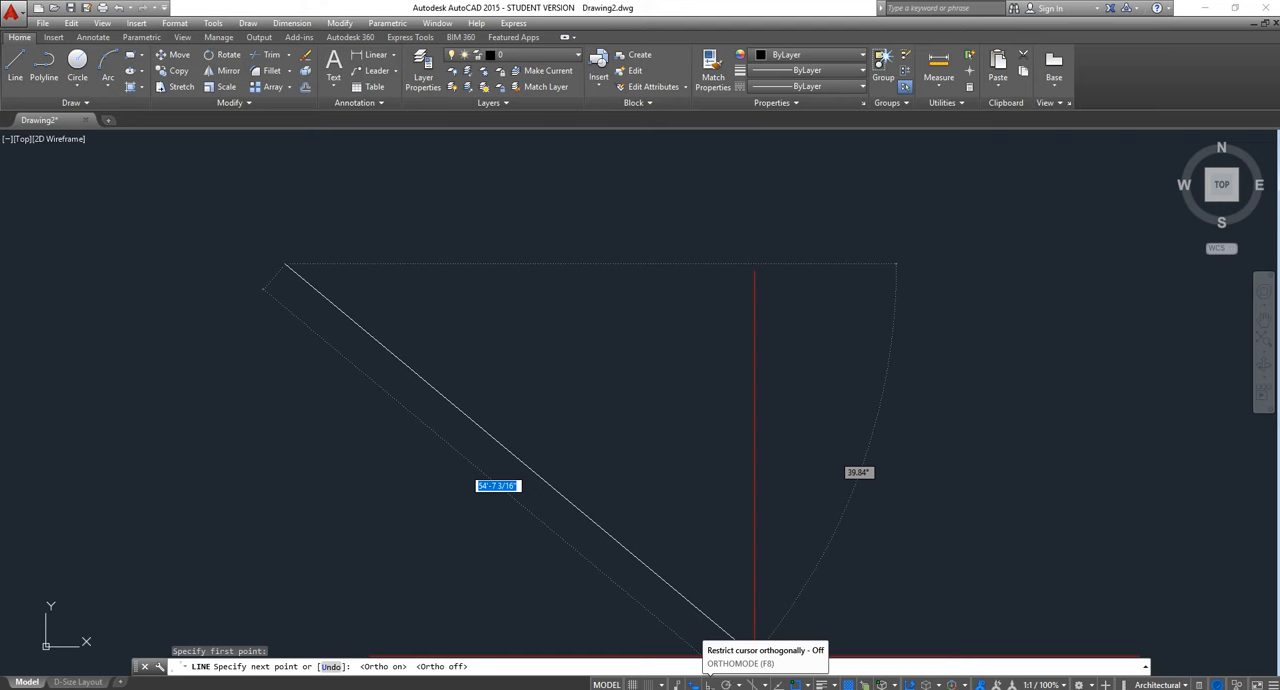
pyautogui.click(709, 685)
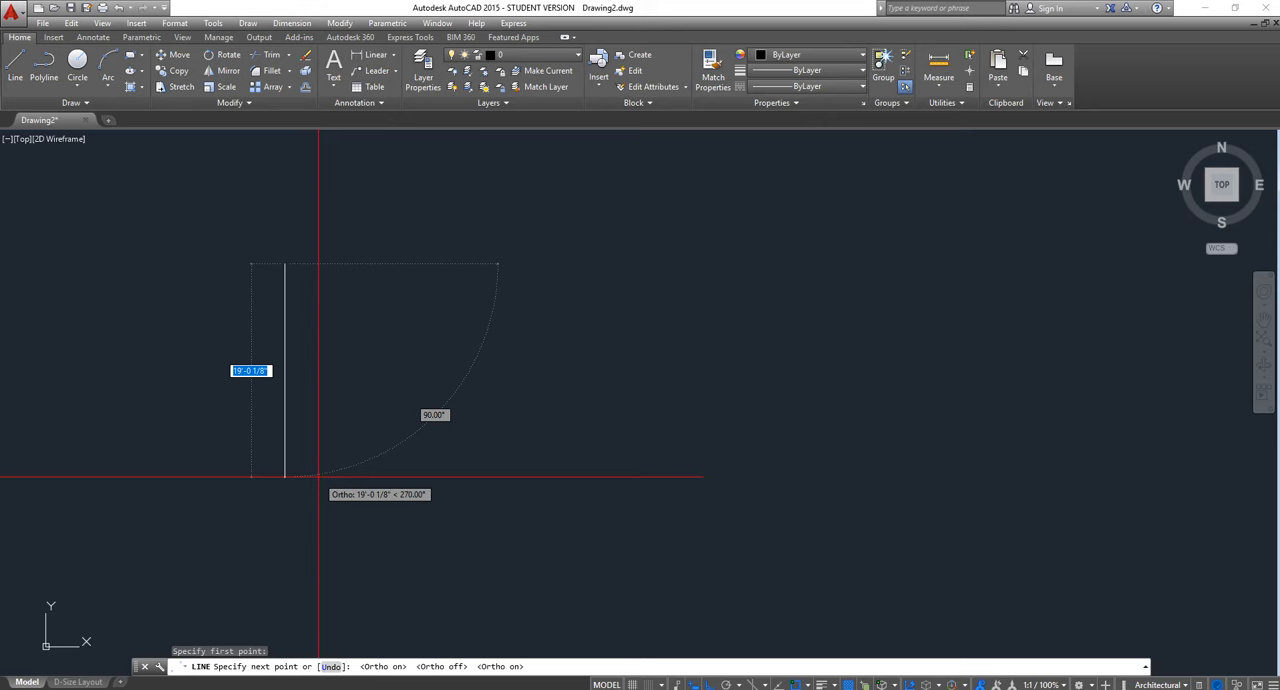
pyautogui.write('4')
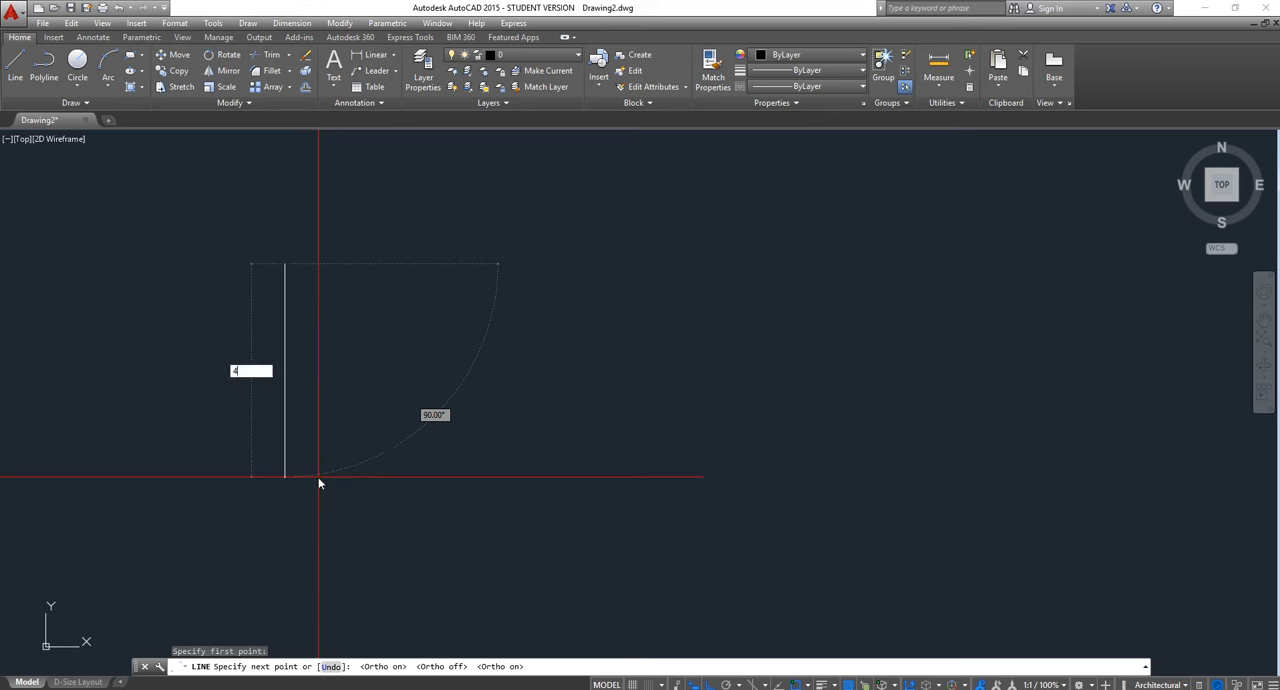
pyautogui.write("'7")
pyautogui.press('Return')
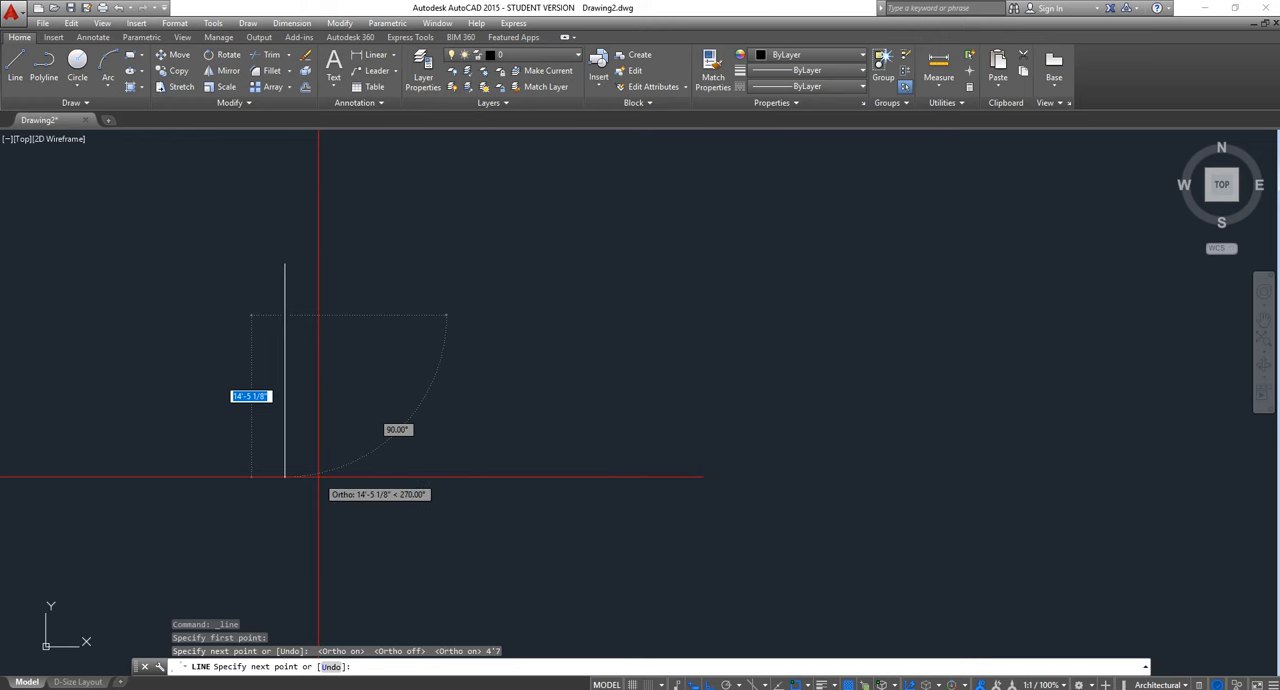
pyautogui.press('Escape')
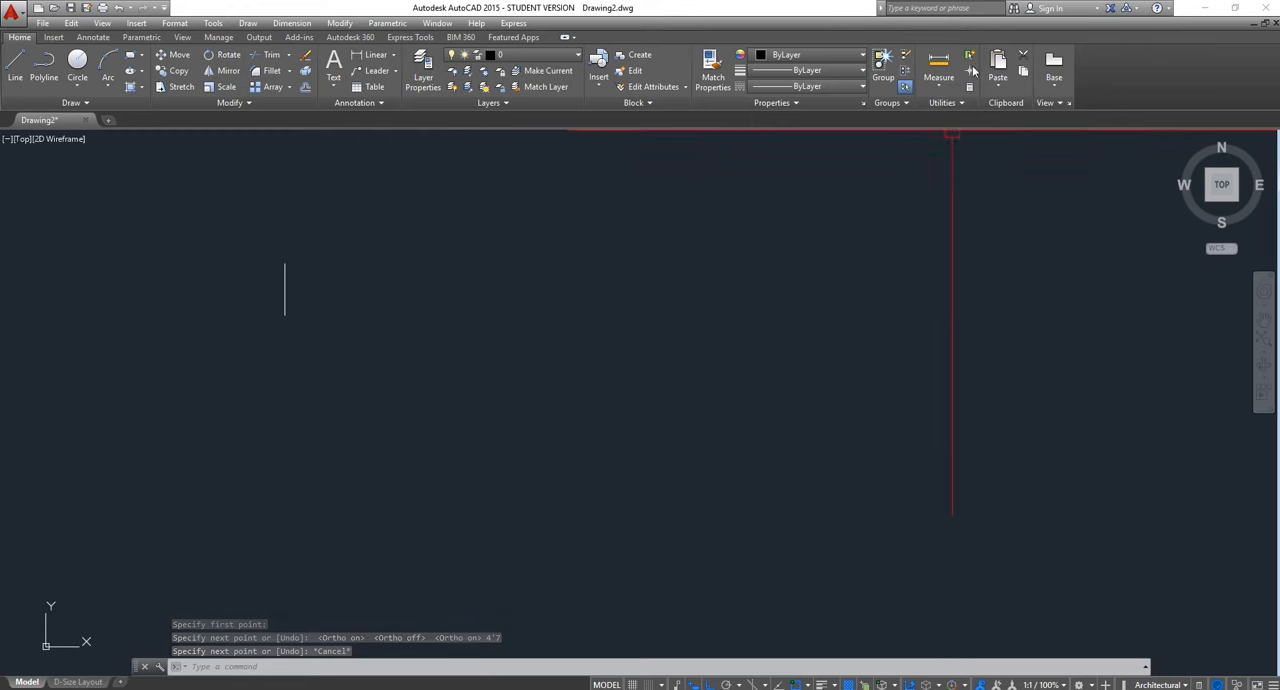
# Measure the distance between the two endpoints of the vertical line
pyautogui.click(940, 62)
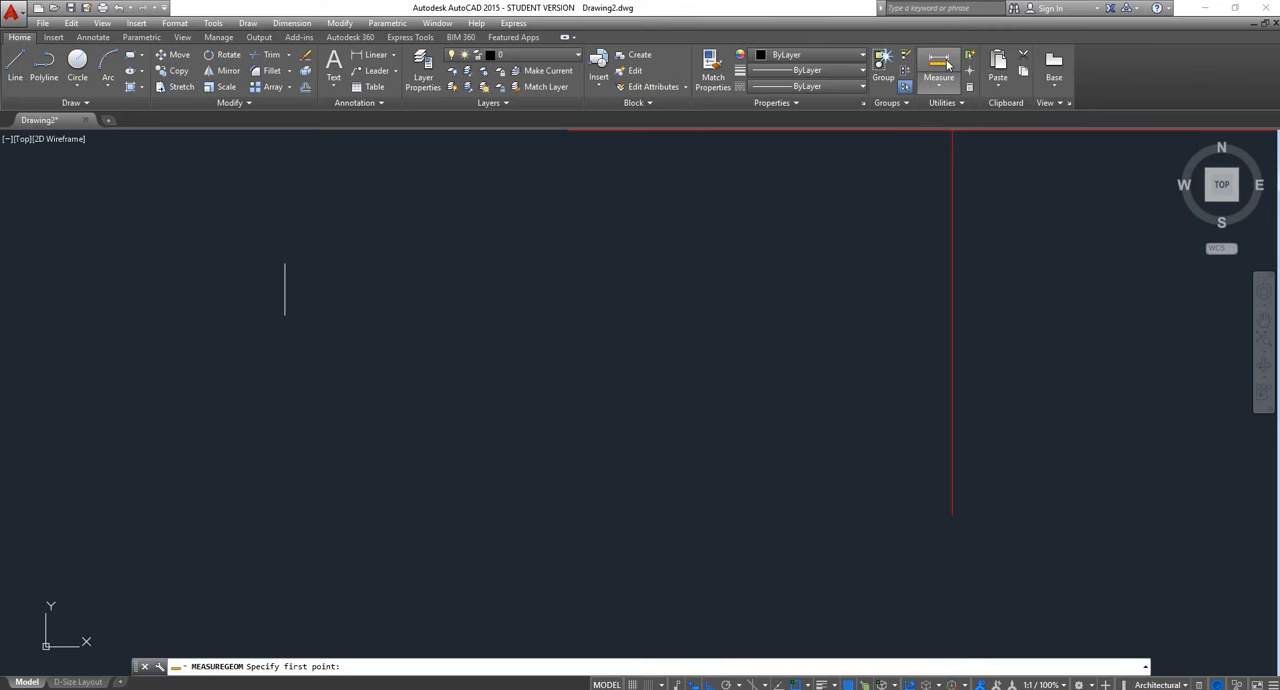
pyautogui.click(284, 264)
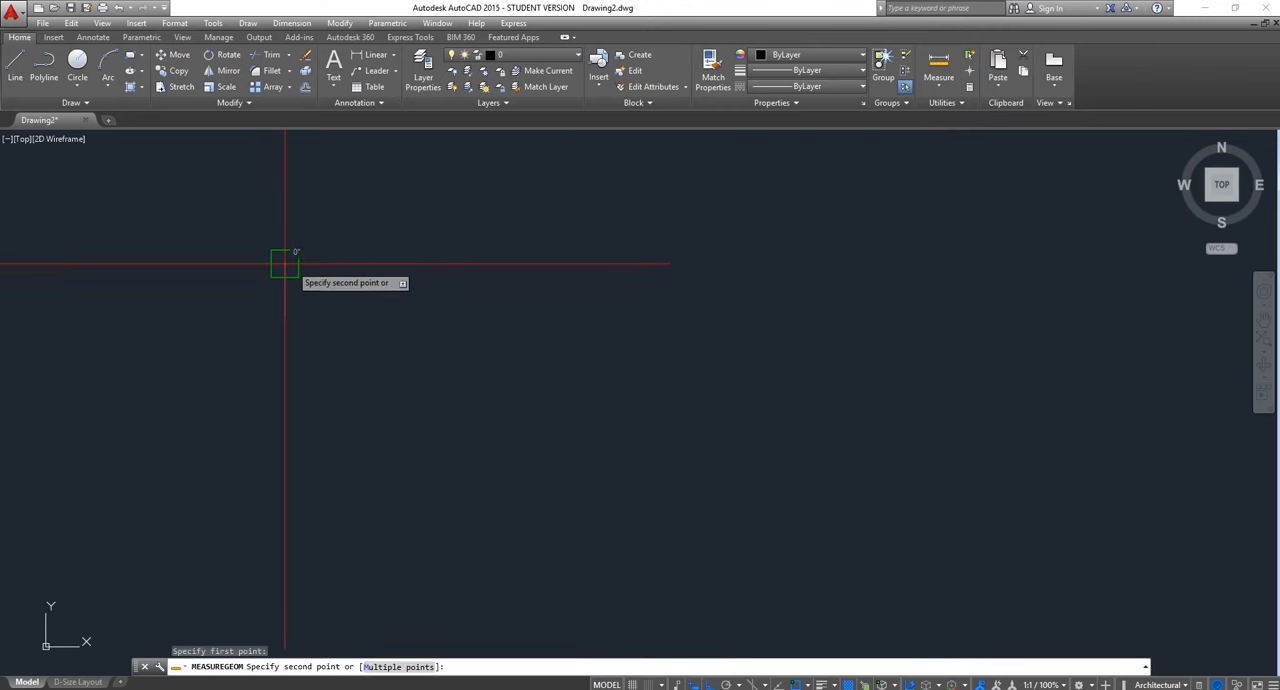
pyautogui.click(284, 315)
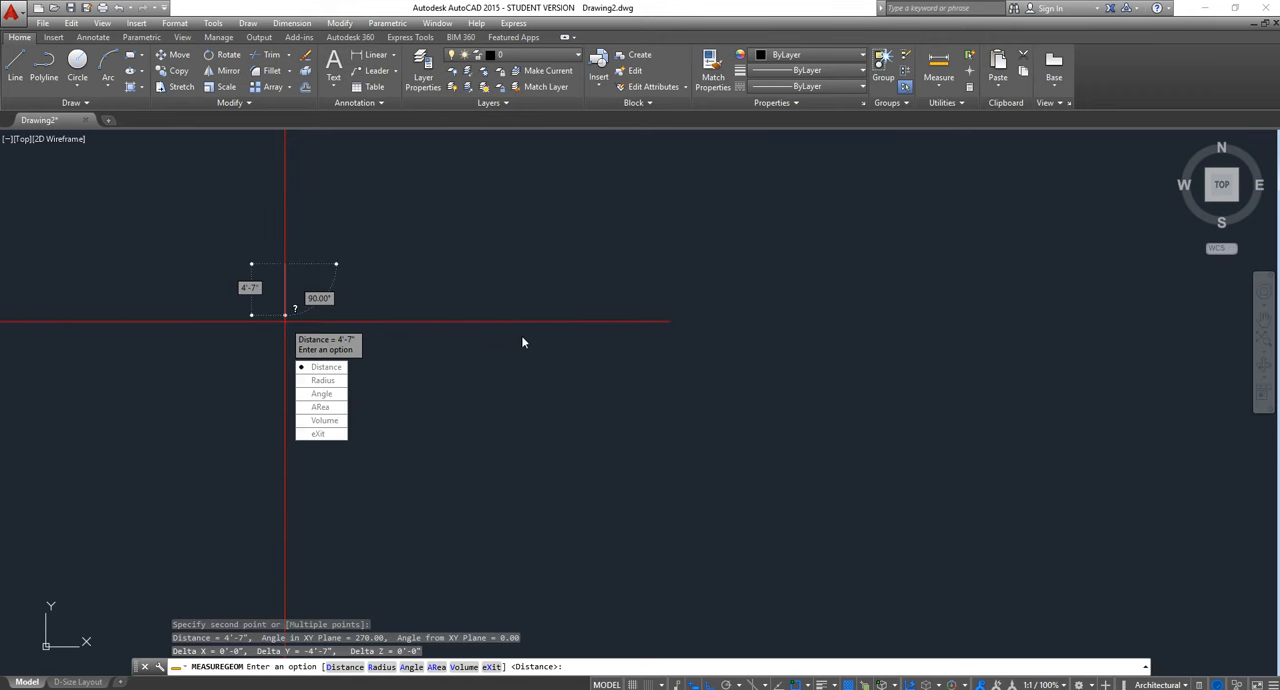
pyautogui.click(321, 434)
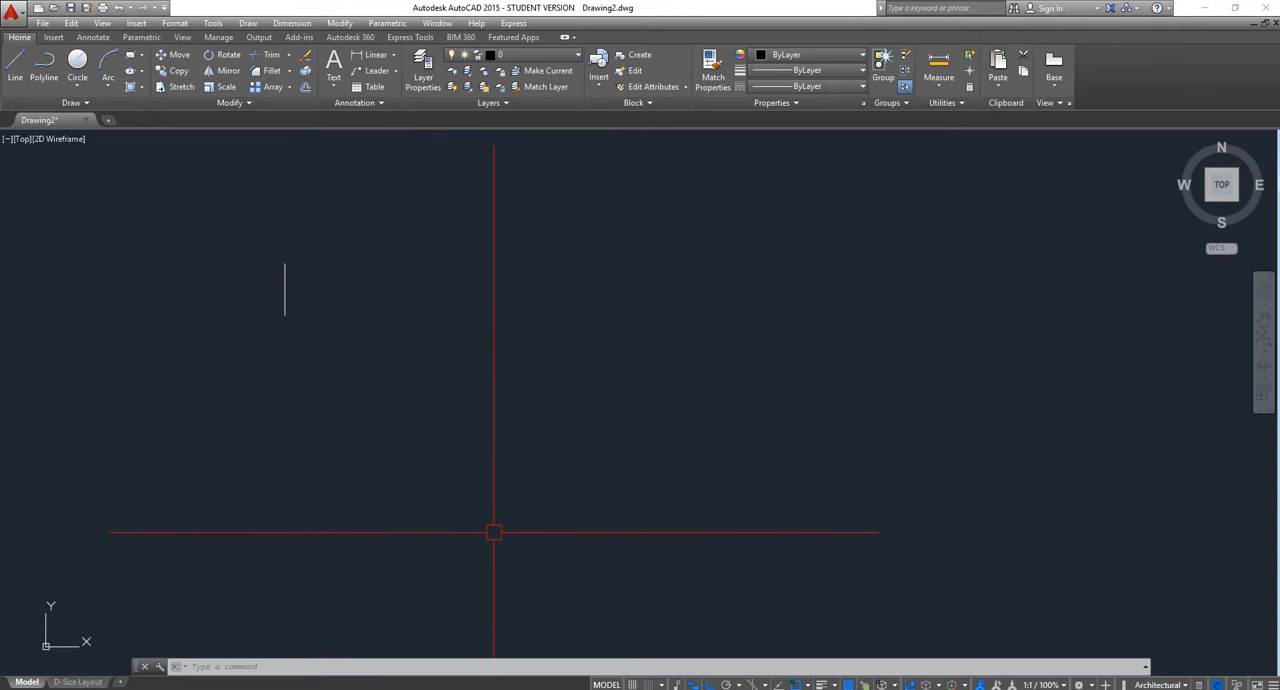
# Draw a second vertical line segment 4'7" long, running downward to the right of the first line
pyautogui.write('l')
pyautogui.press('Return')
pyautogui.click(431, 284)
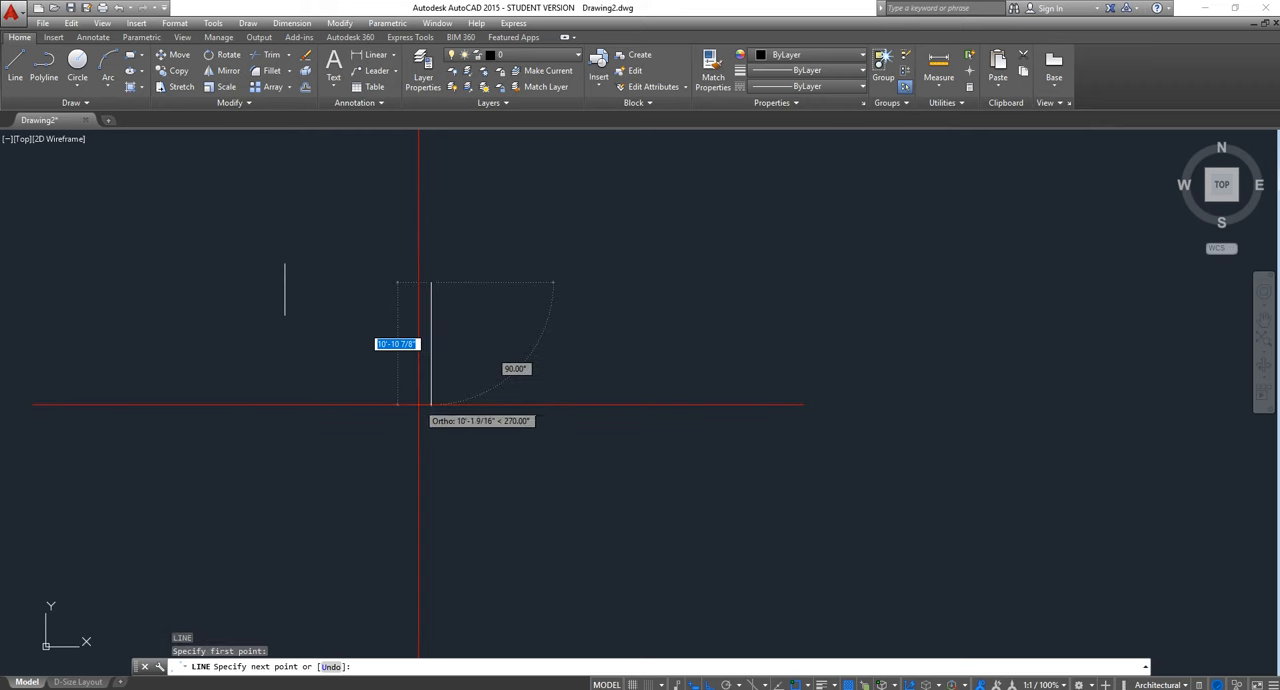
pyautogui.write("4'7")
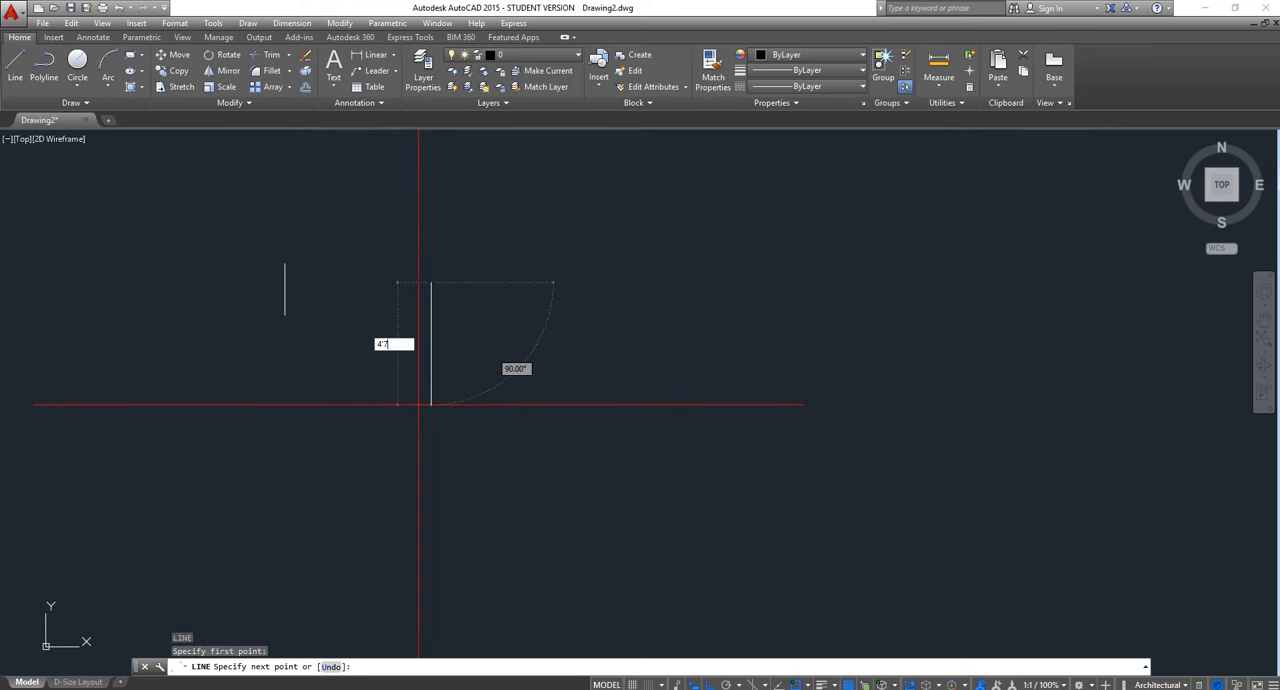
pyautogui.press('Return')
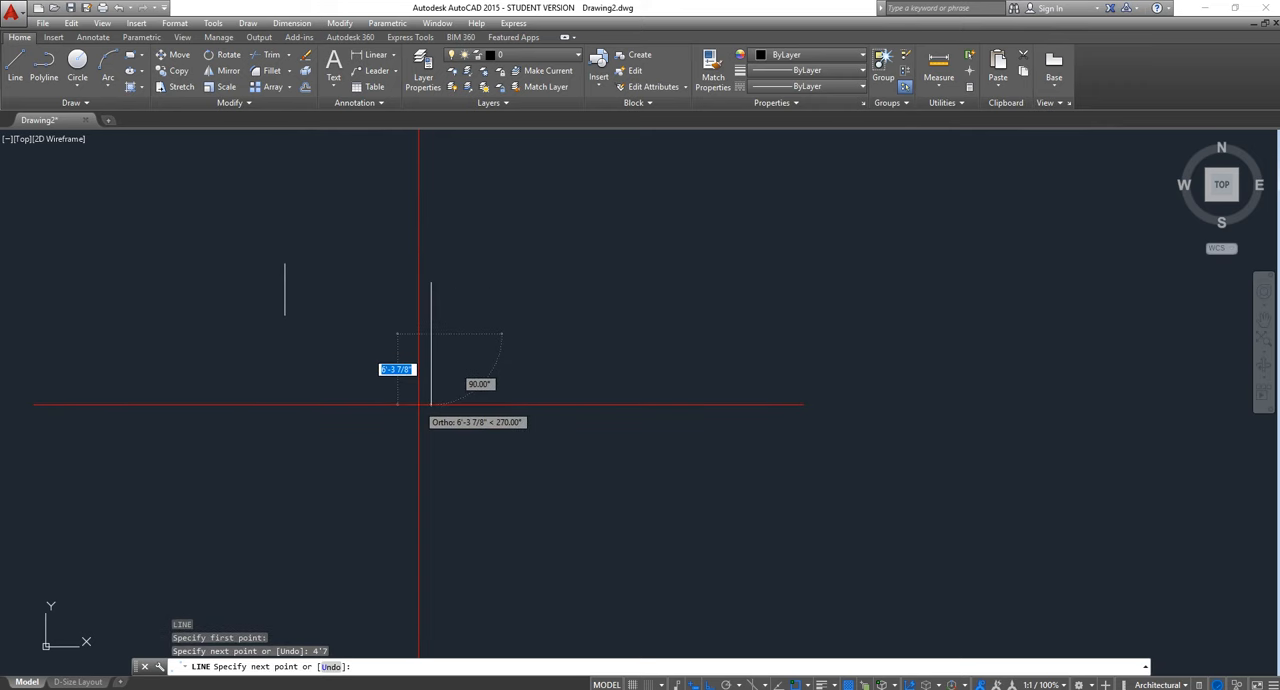
# Finish the line and draw a circle 5' in diameter to the right of the second vertical line, using the Diameter option
pyautogui.press('Escape')
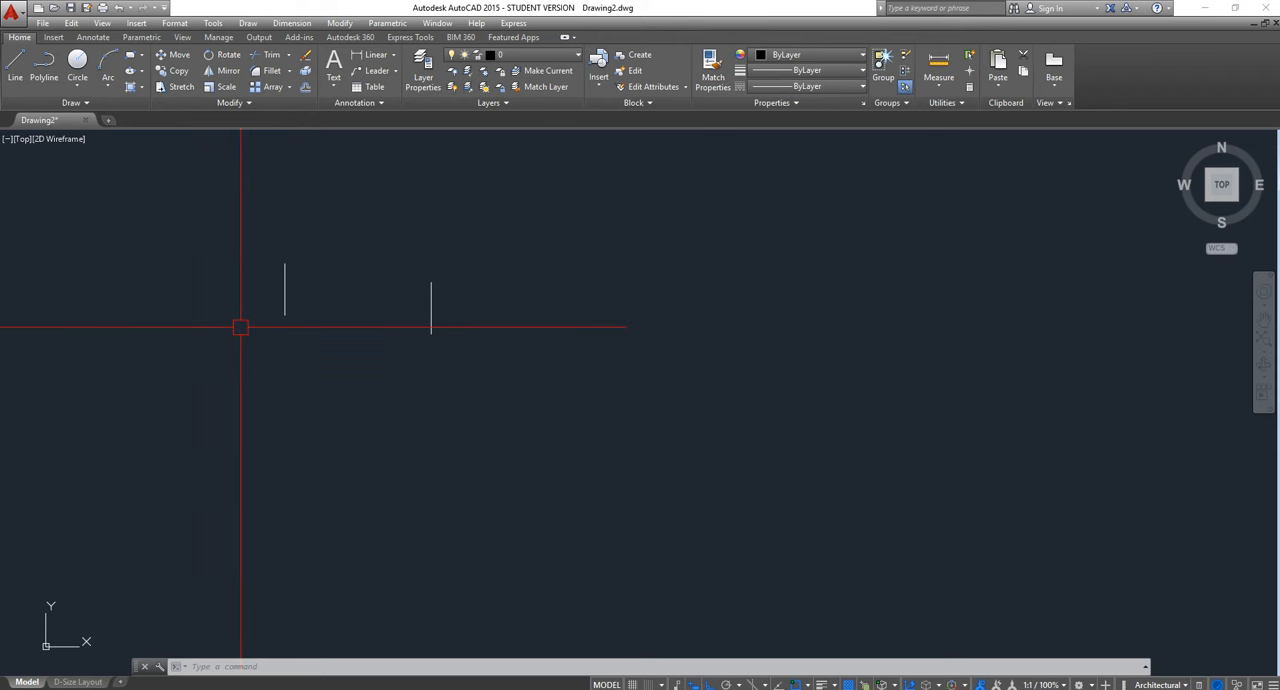
pyautogui.write('c')
pyautogui.press('Return')
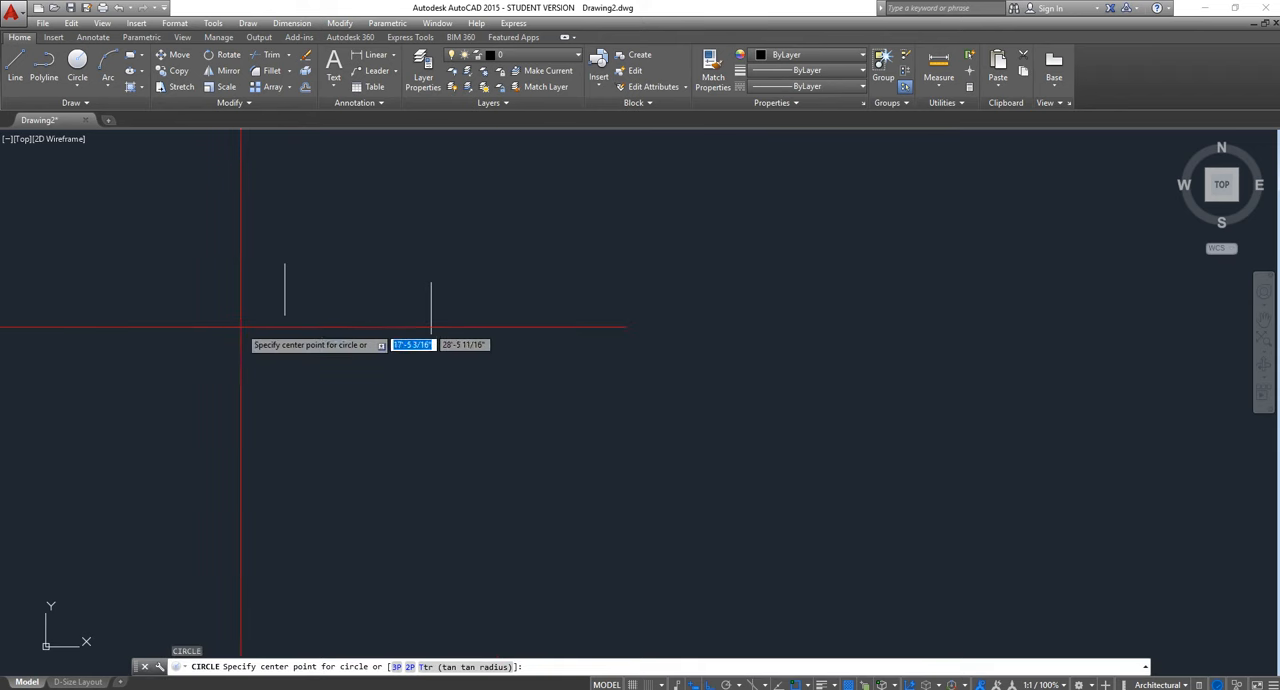
pyautogui.click(495, 325)
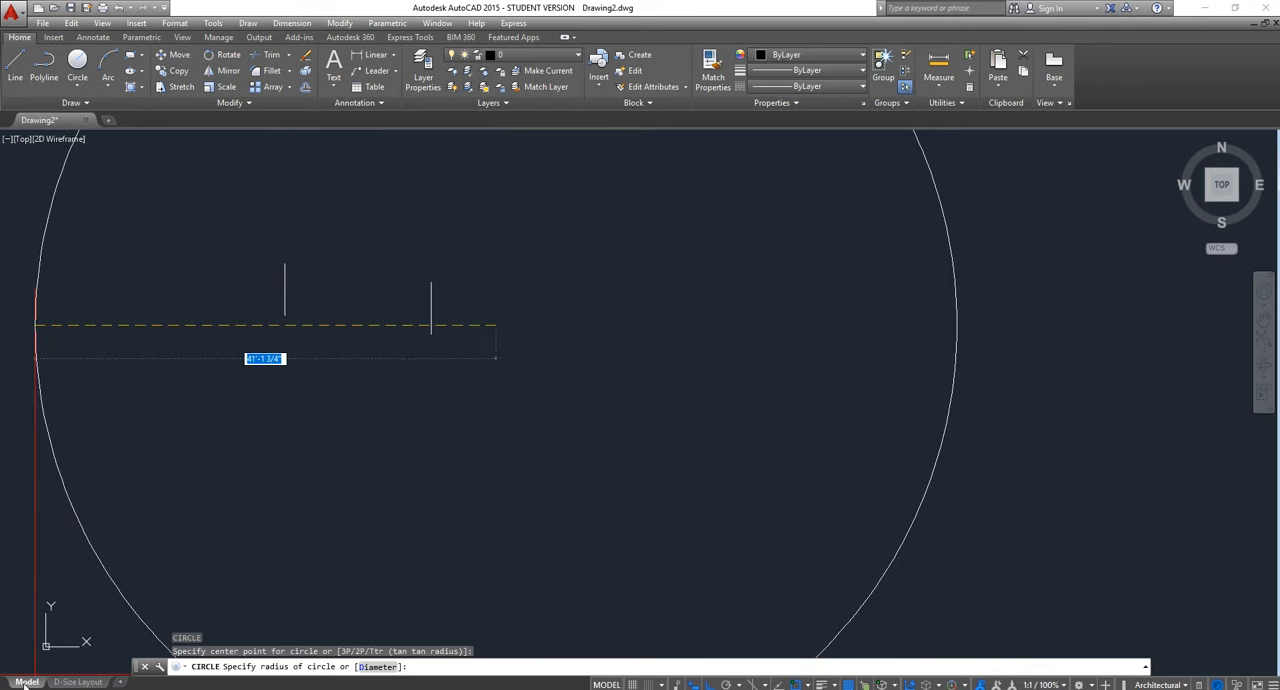
pyautogui.moveTo(69, 684)
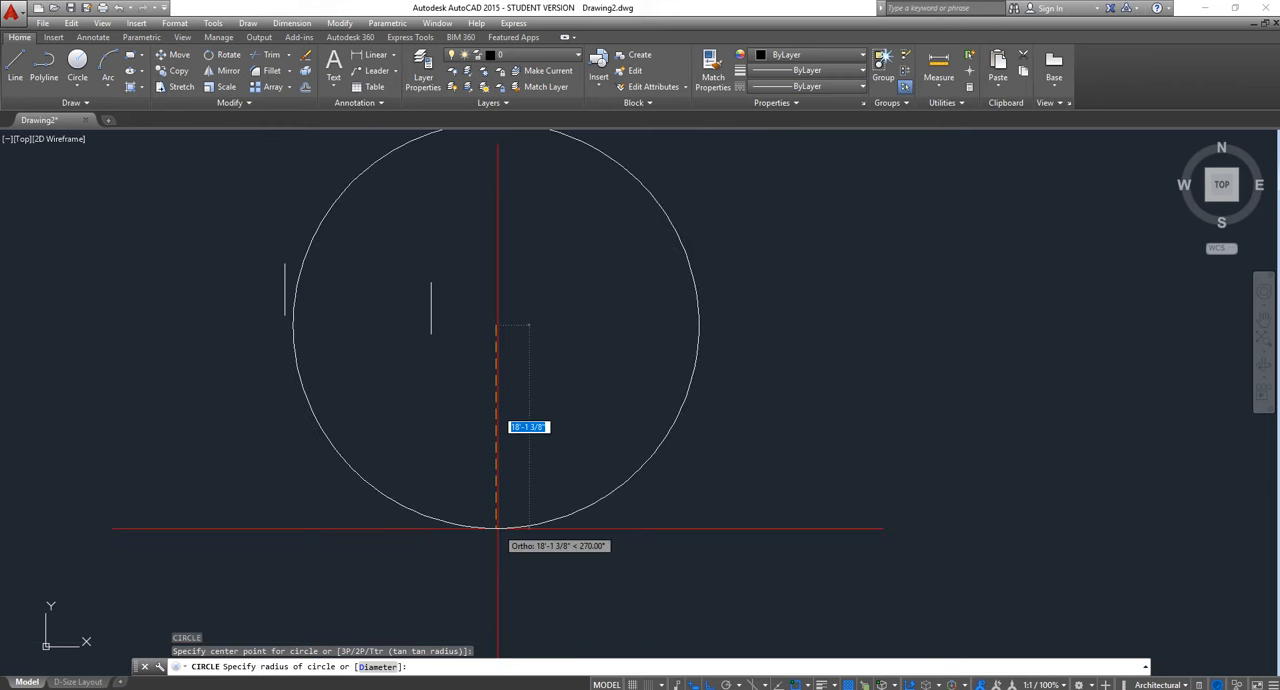
pyautogui.write('D')
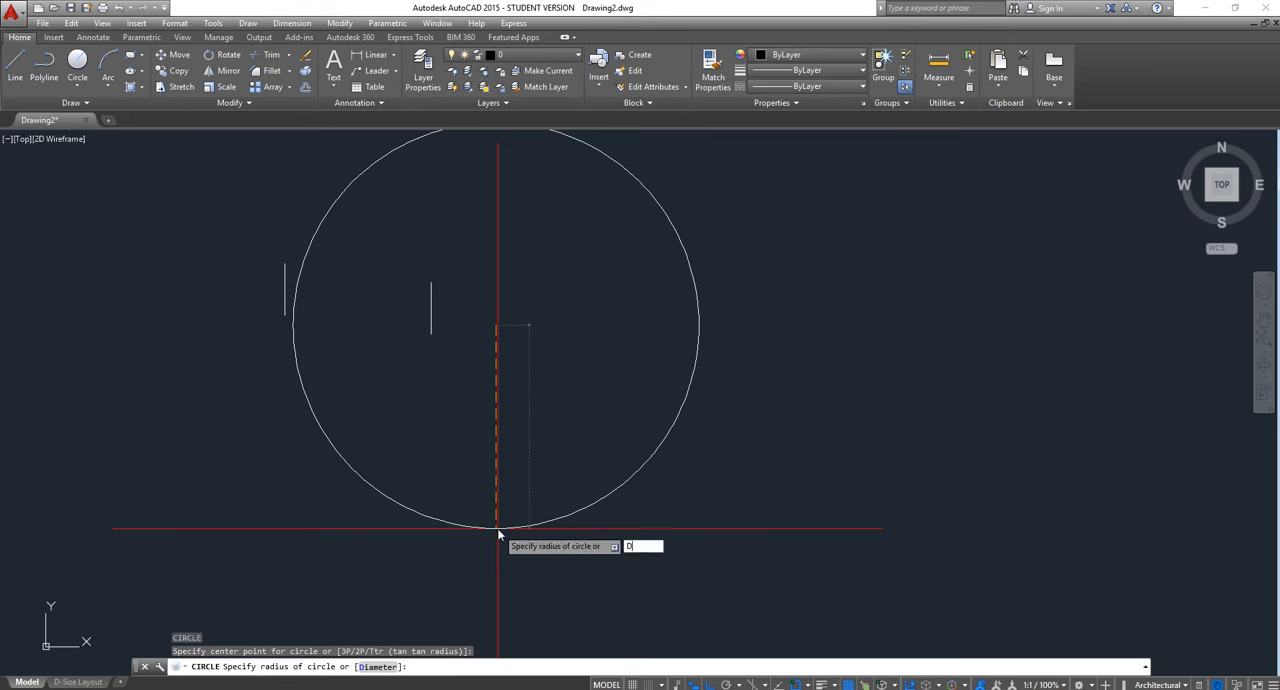
pyautogui.press('Return')
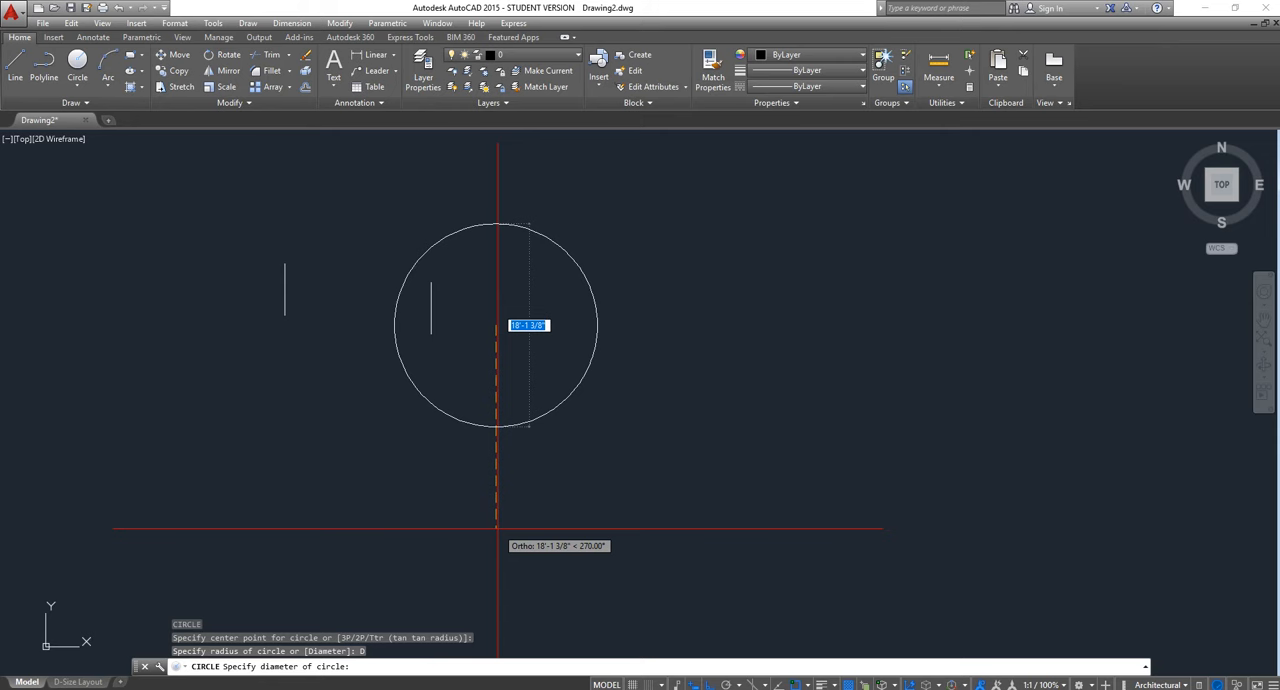
pyautogui.write('60')
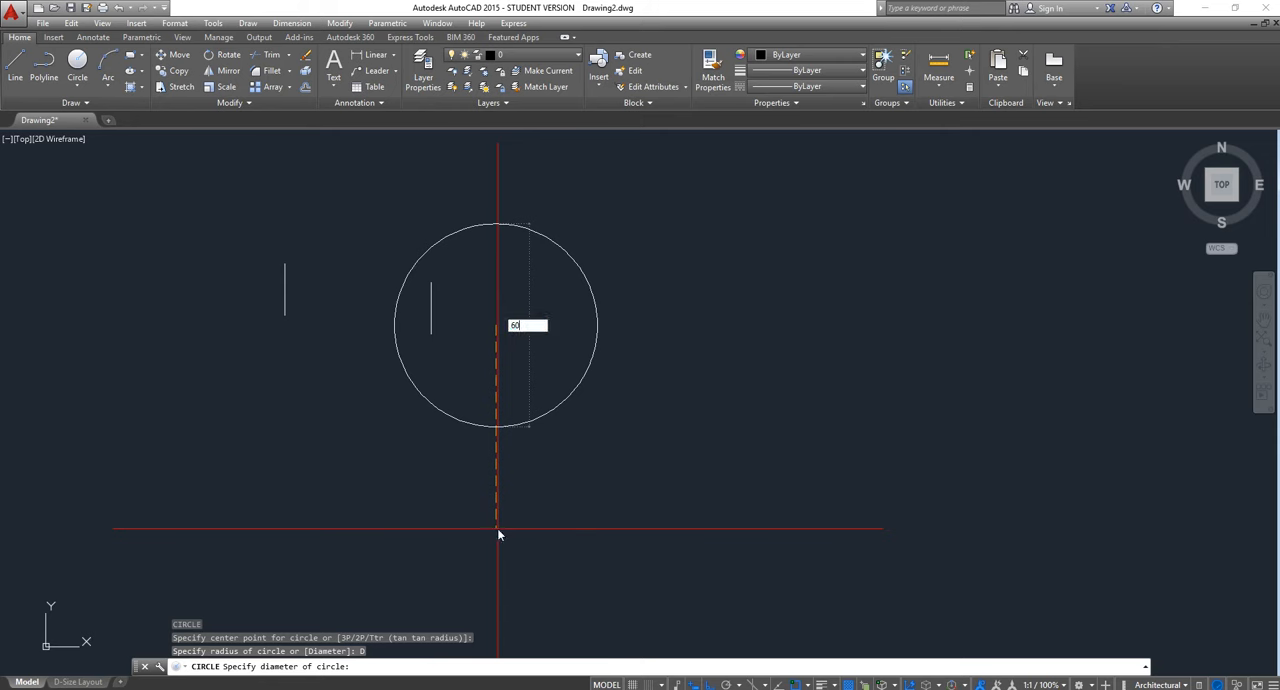
pyautogui.press('BackSpace')
pyautogui.press('BackSpace')
pyautogui.write("5'")
pyautogui.press('Return')
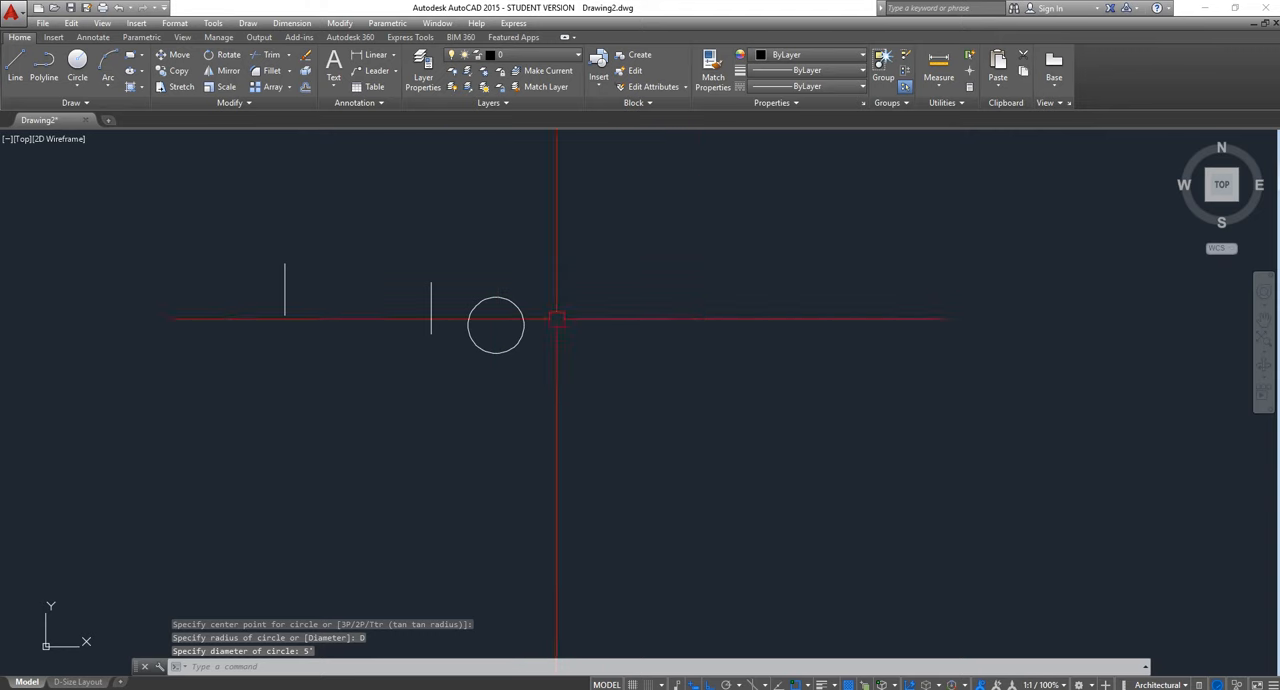
# Measure the radius of the circle
pyautogui.click(931, 91)
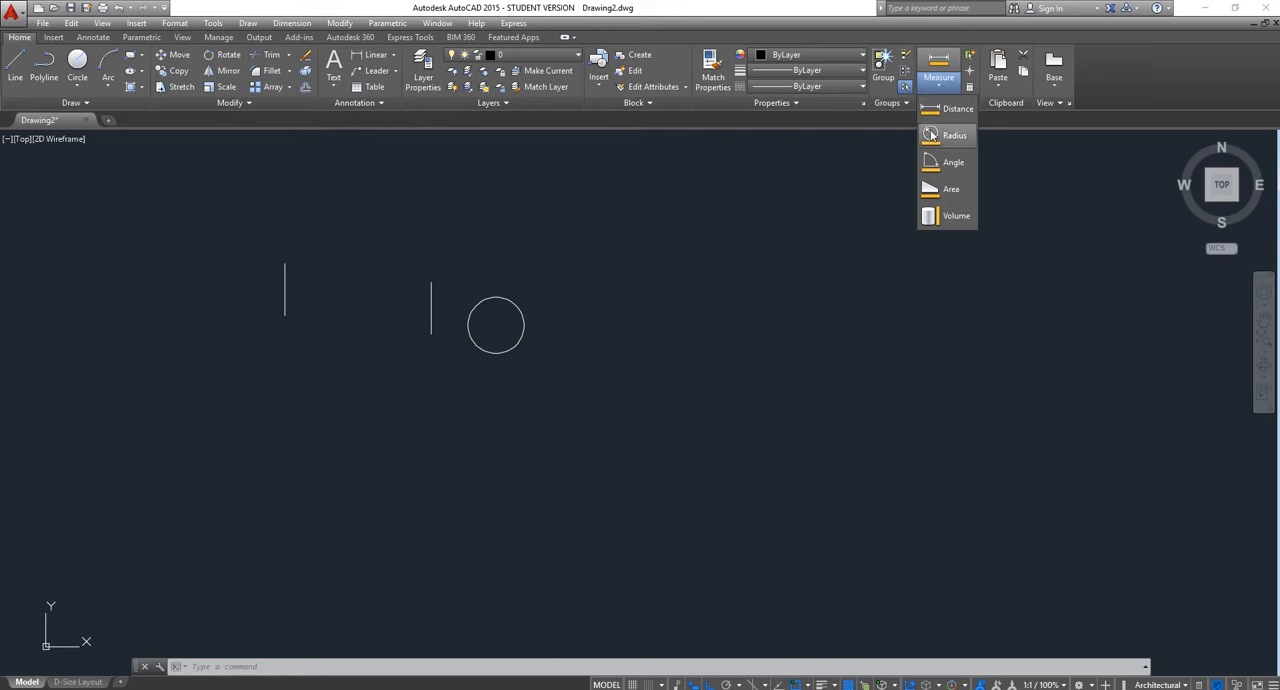
pyautogui.click(931, 134)
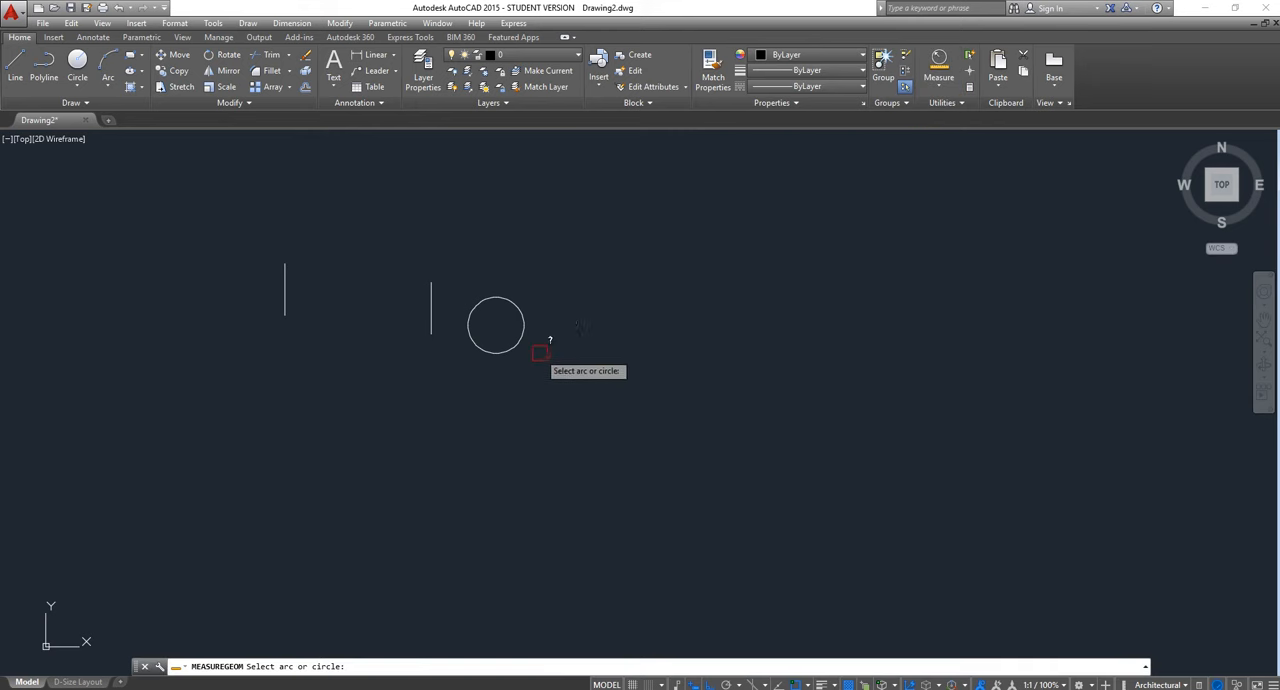
pyautogui.click(507, 351)
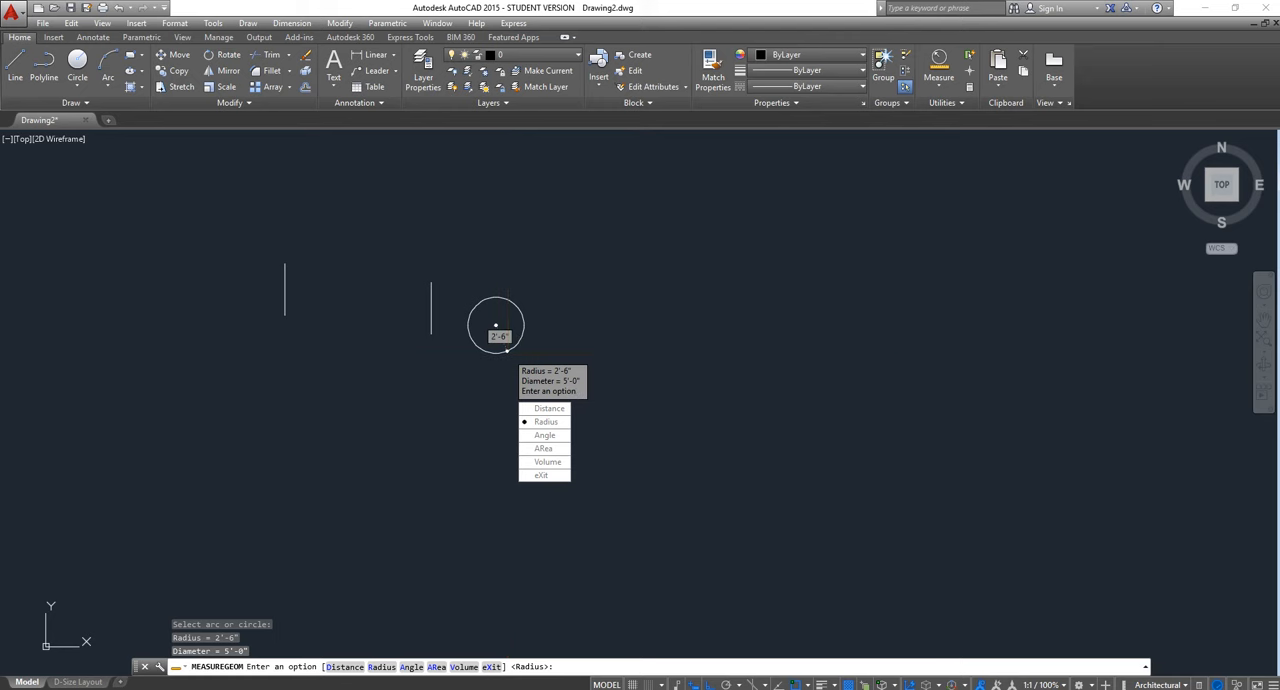
pyautogui.press('Escape')
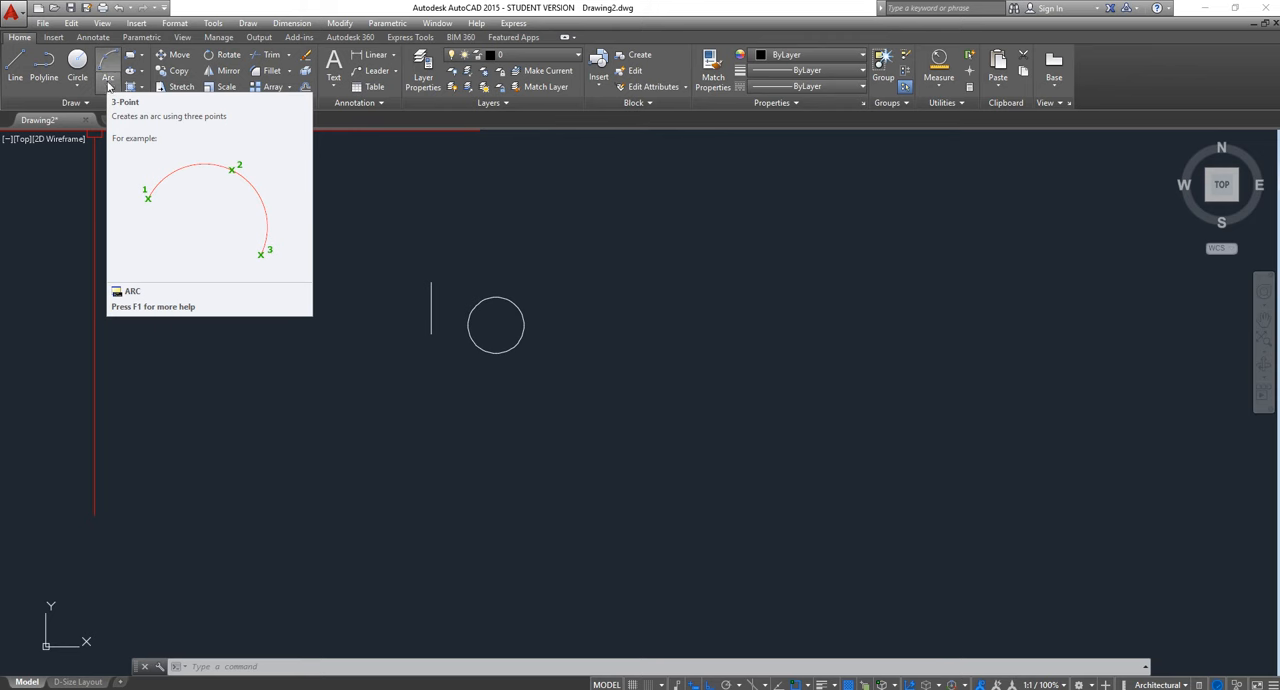
# Draw a quarter arc with a radius of about 5'-6" left of the first vertical line, using Start, Center, End
pyautogui.click(109, 86)
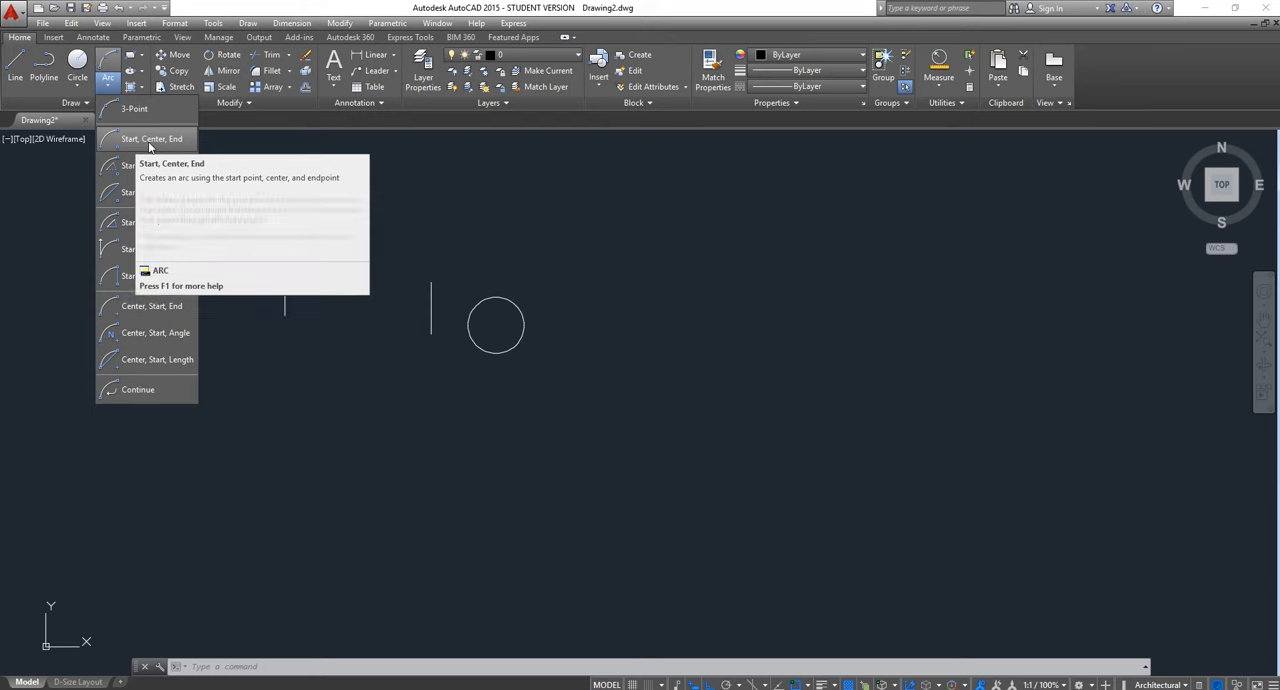
pyautogui.click(150, 145)
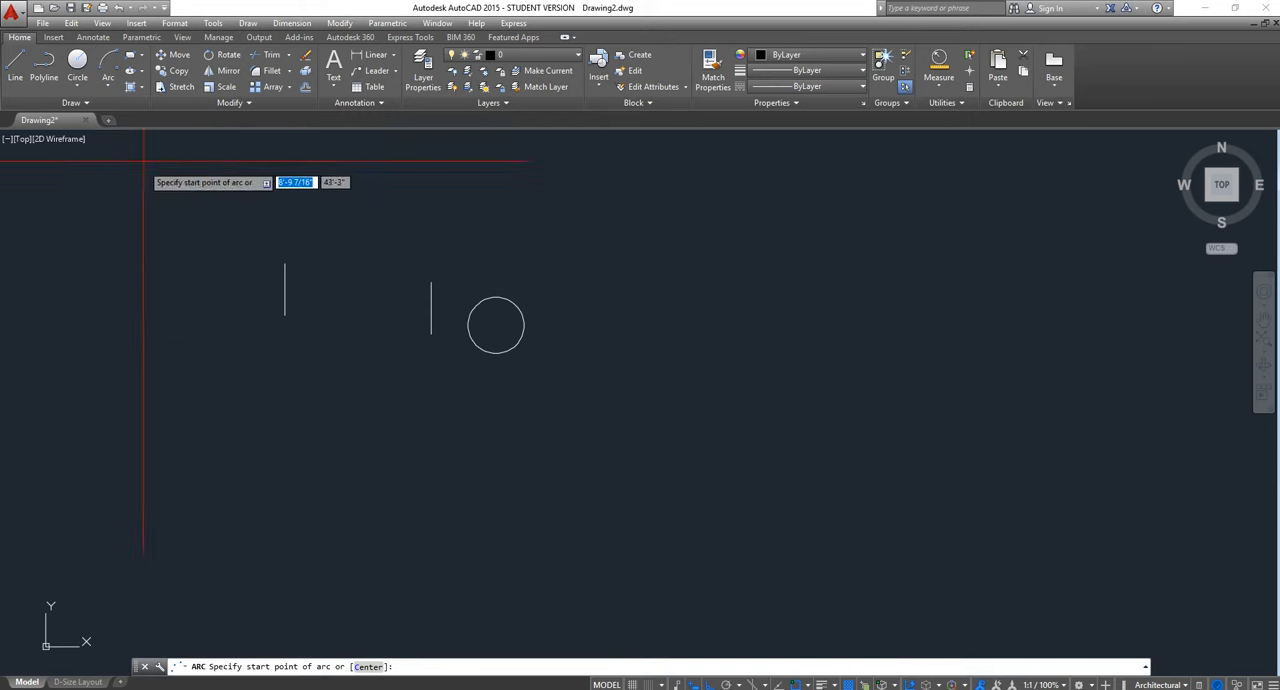
pyautogui.click(111, 300)
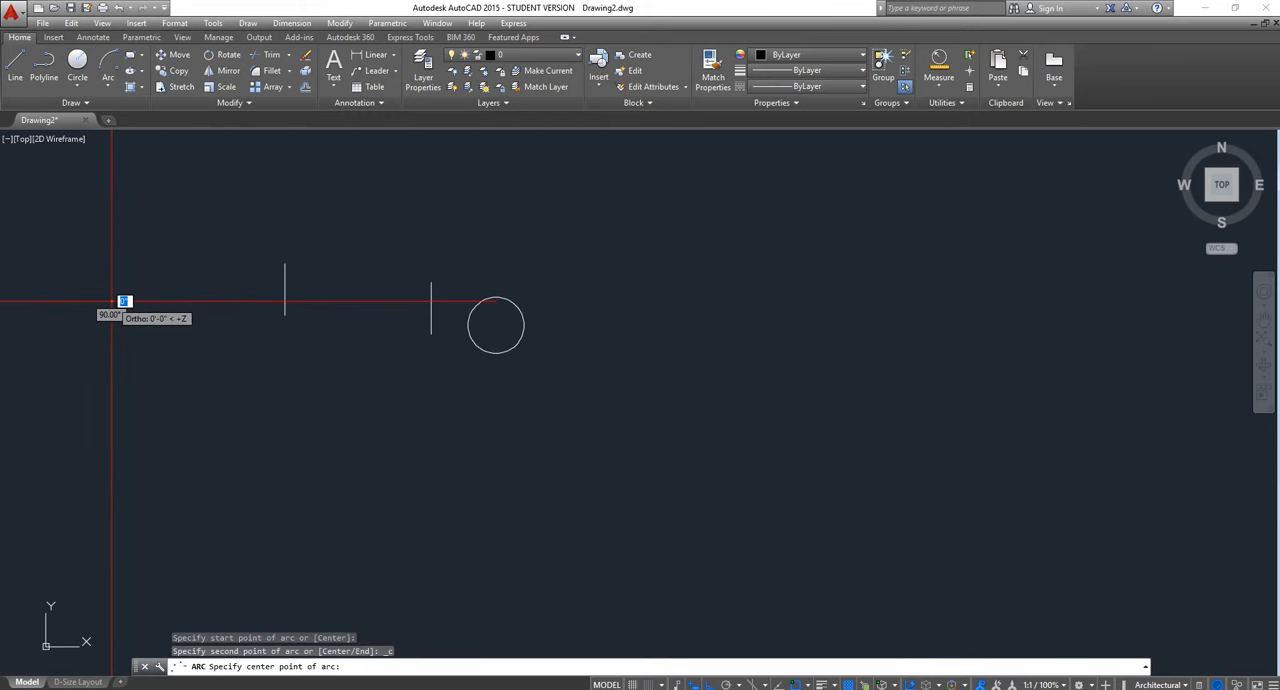
pyautogui.click(125, 237)
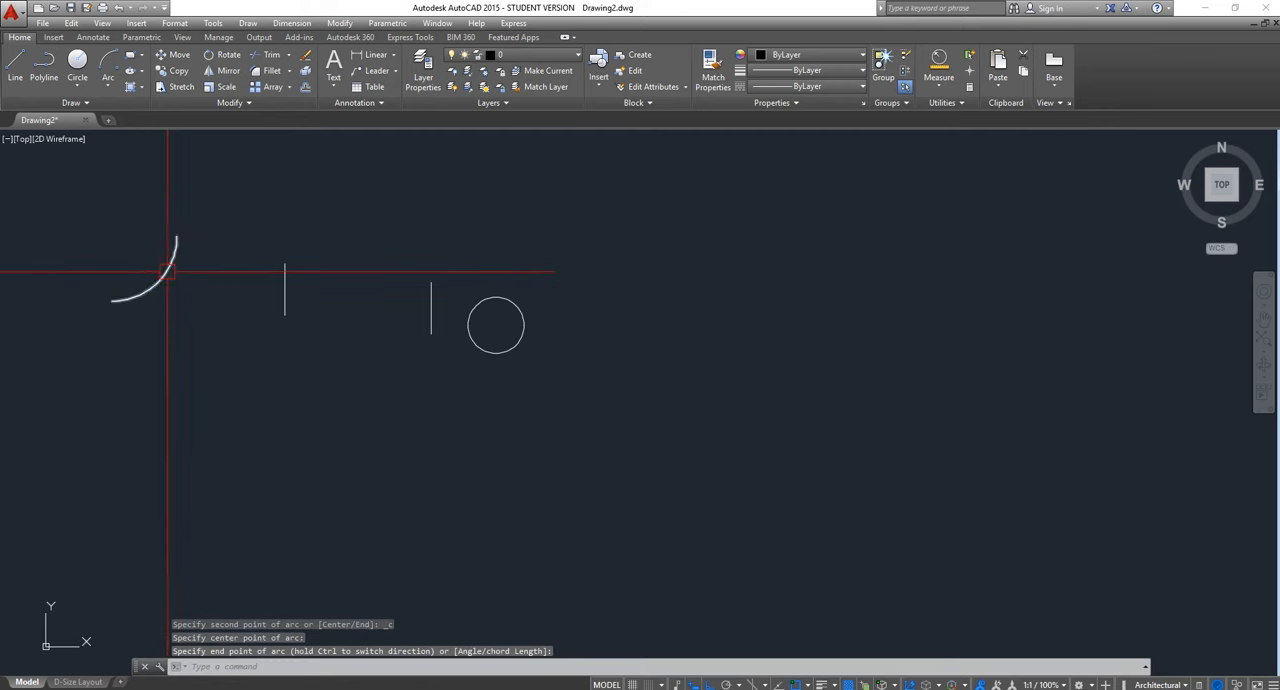
pyautogui.click(168, 272)
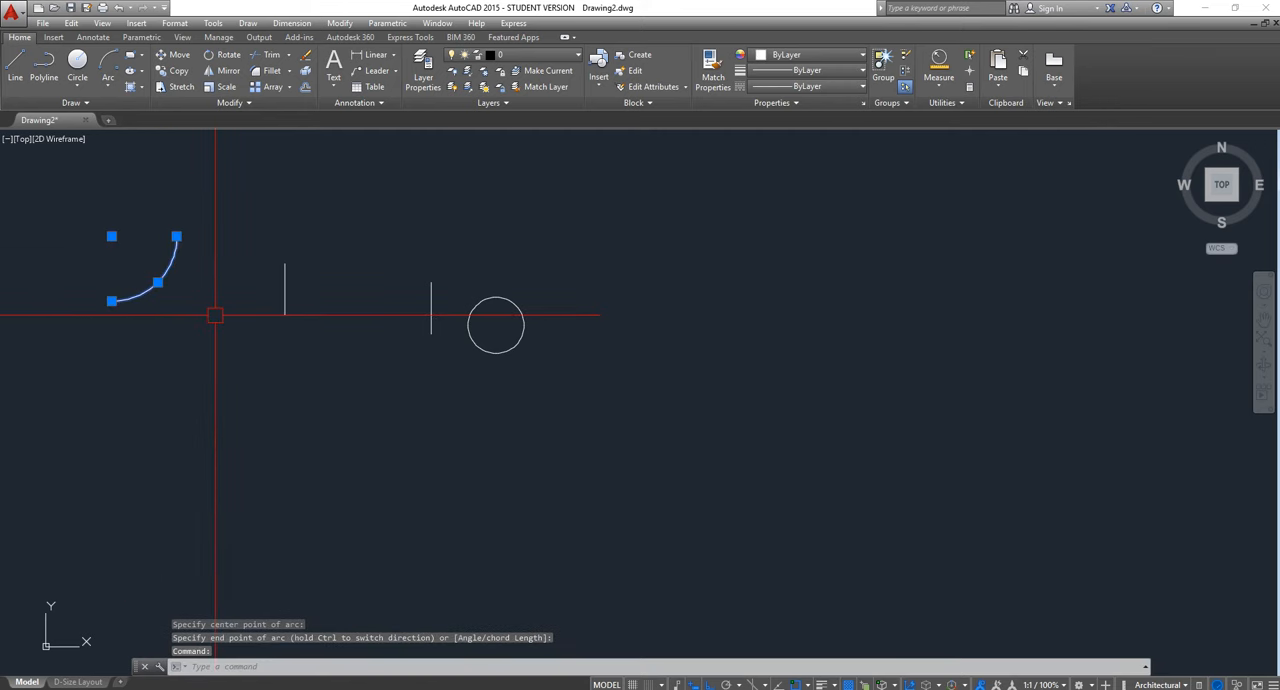
pyautogui.press('Escape')
# Draw a large 3-Point arc opening downward, below the first arc and the first vertical line
pyautogui.click(112, 88)
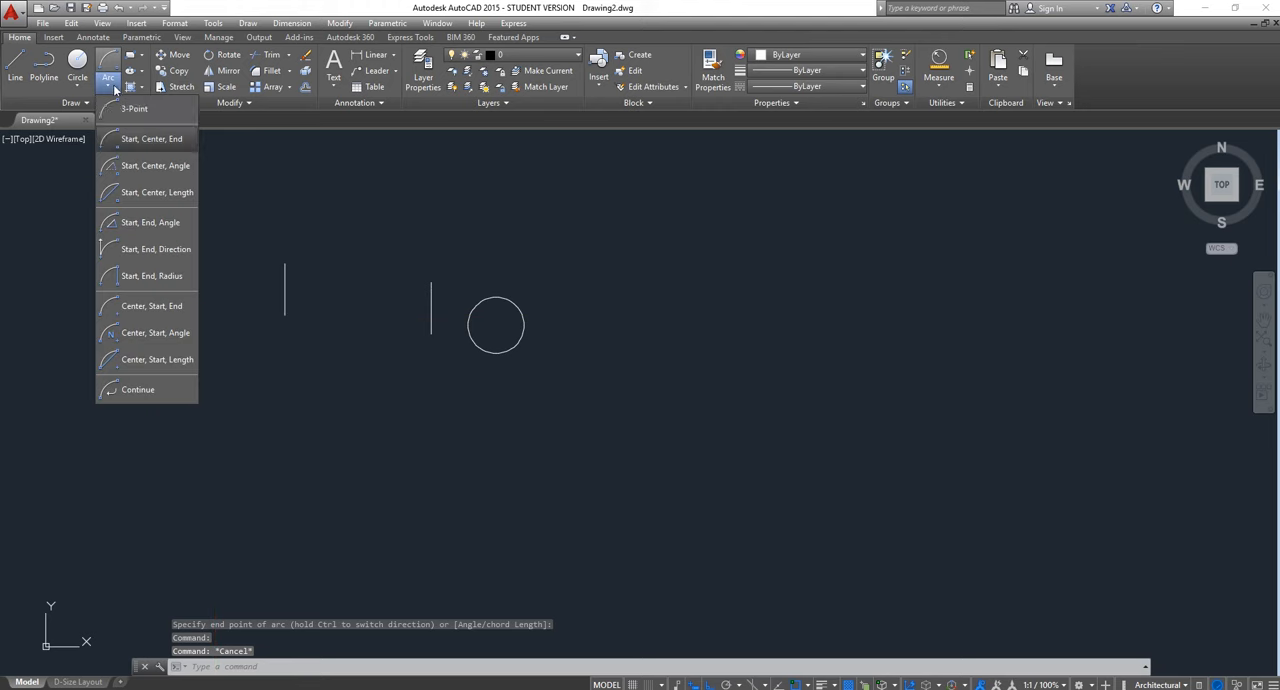
pyautogui.click(132, 108)
pyautogui.click(178, 478)
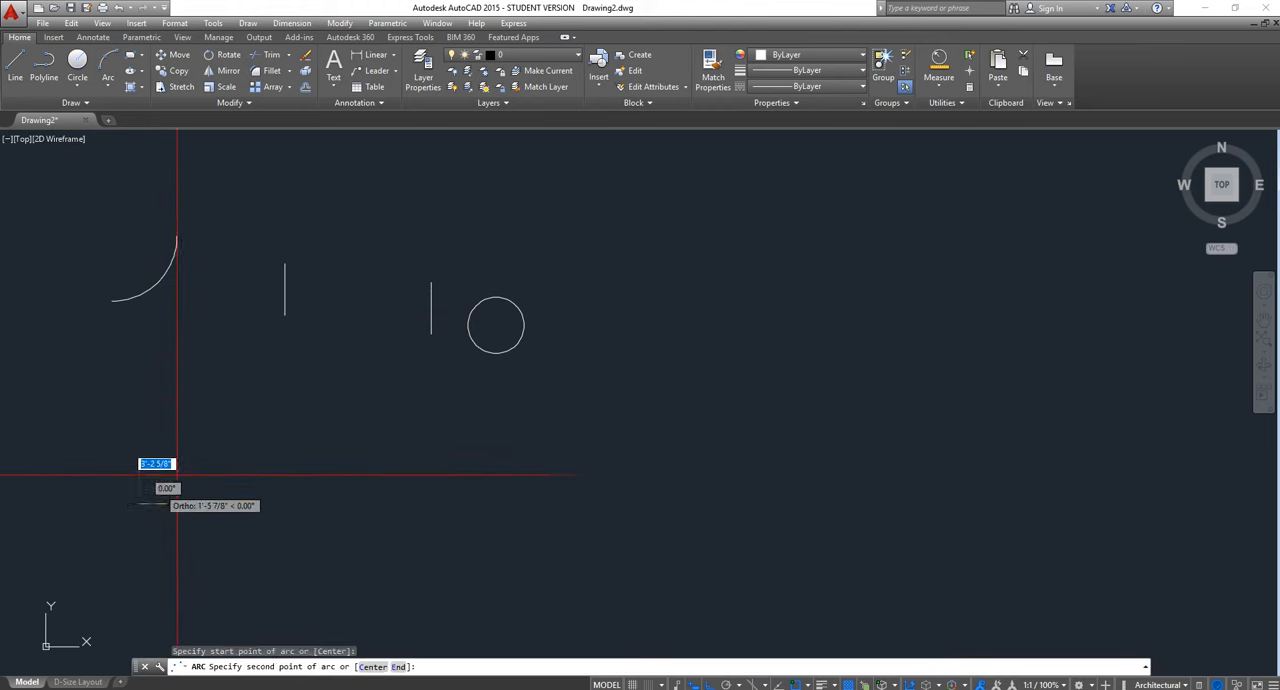
pyautogui.click(196, 443)
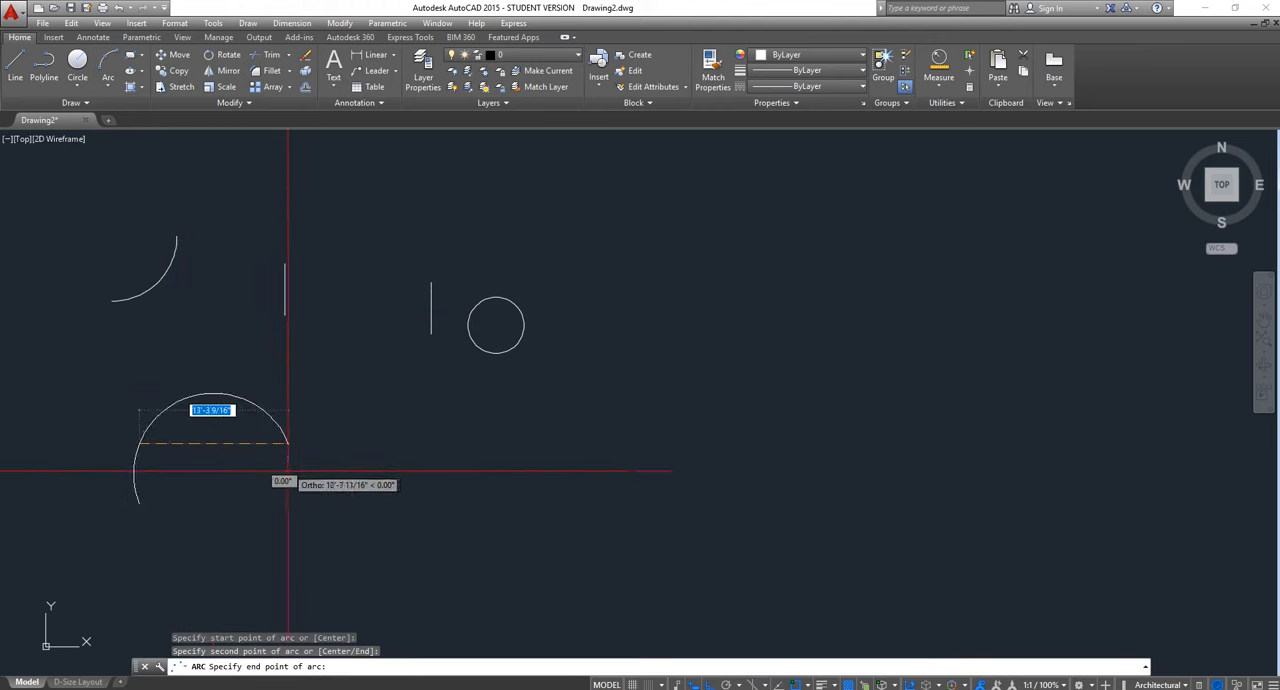
pyautogui.click(345, 587)
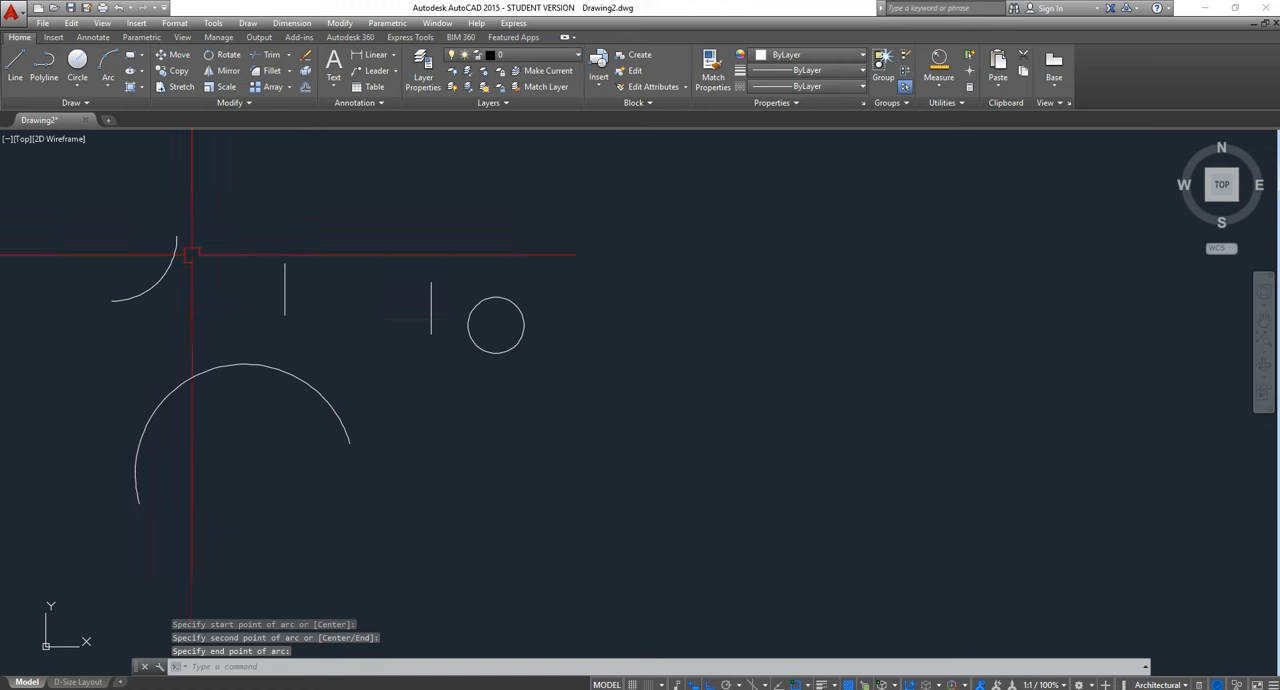
# Draw a quarter arc with a radius of about 6' below and to the right of the circle, using Start, Center, End
pyautogui.click(108, 88)
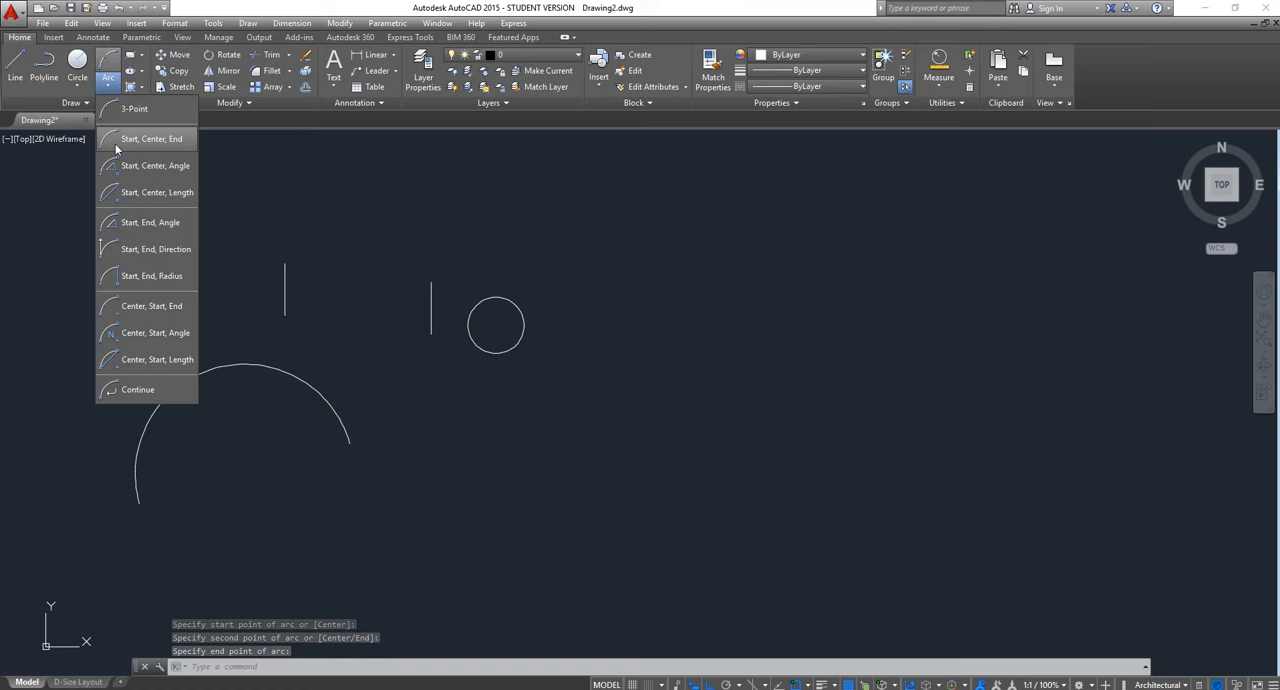
pyautogui.click(116, 146)
pyautogui.click(587, 471)
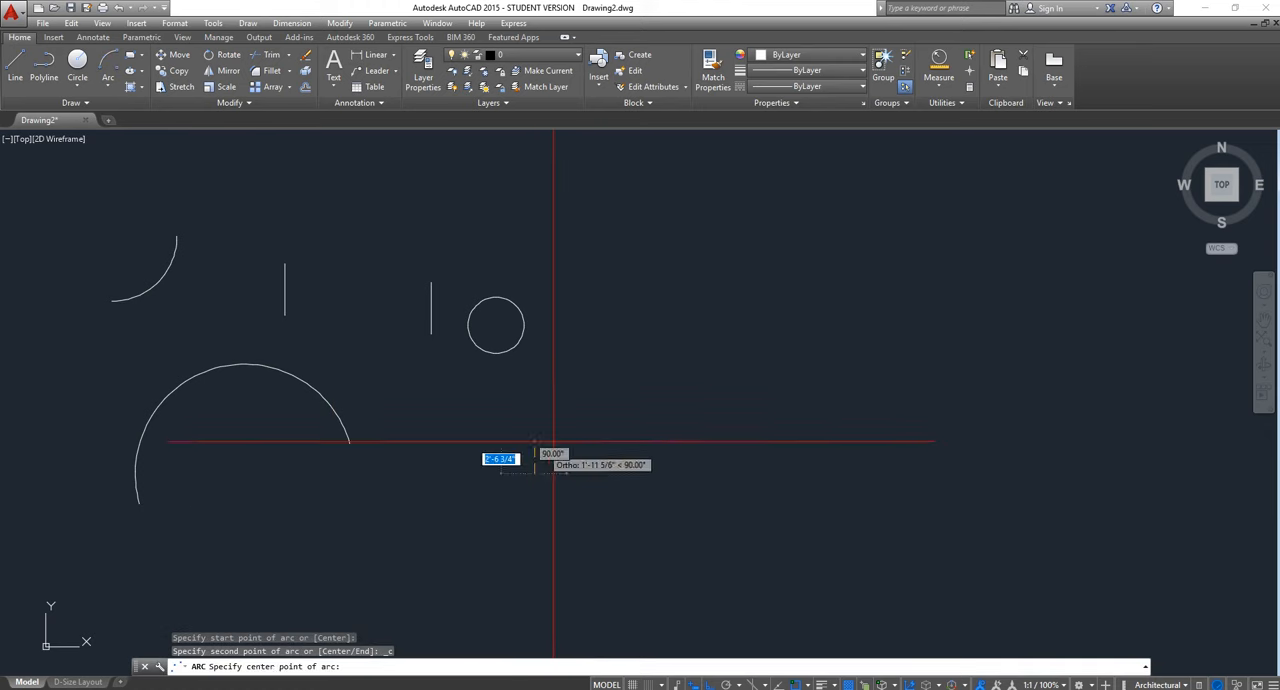
pyautogui.click(588, 402)
pyautogui.click(597, 390)
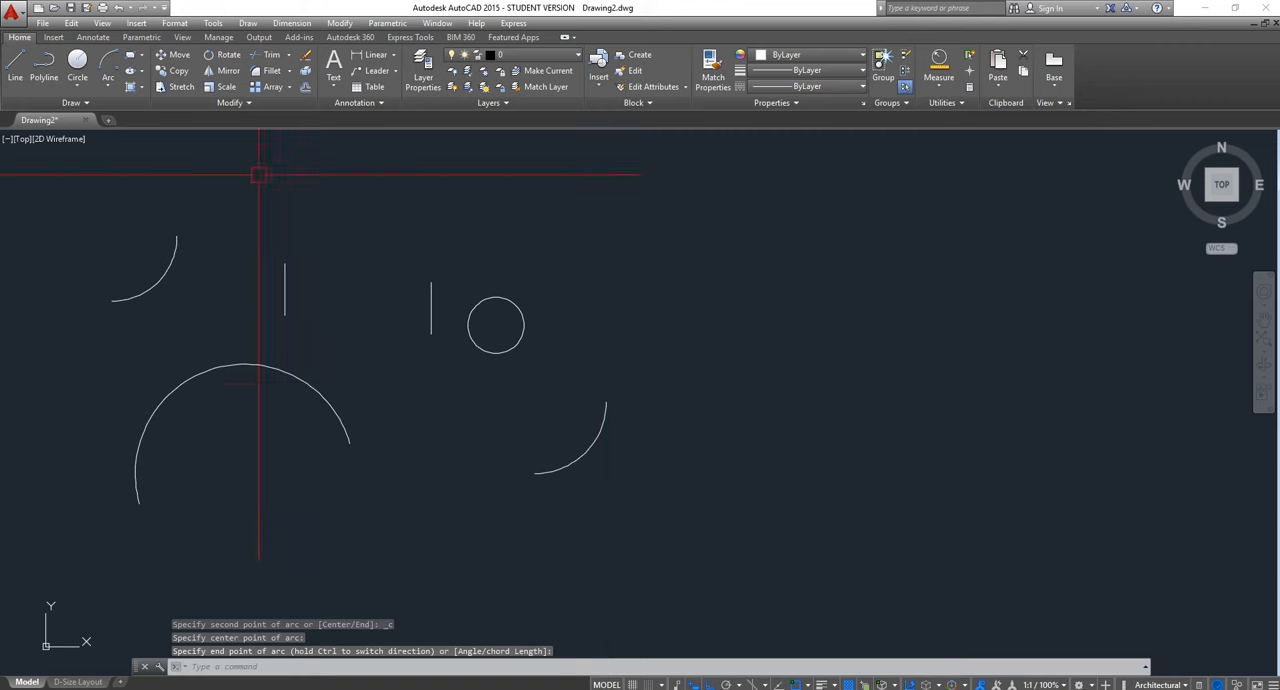
# Draw a 3-Point arc above and to the right of the circle, bulging toward its upper left
pyautogui.click(108, 88)
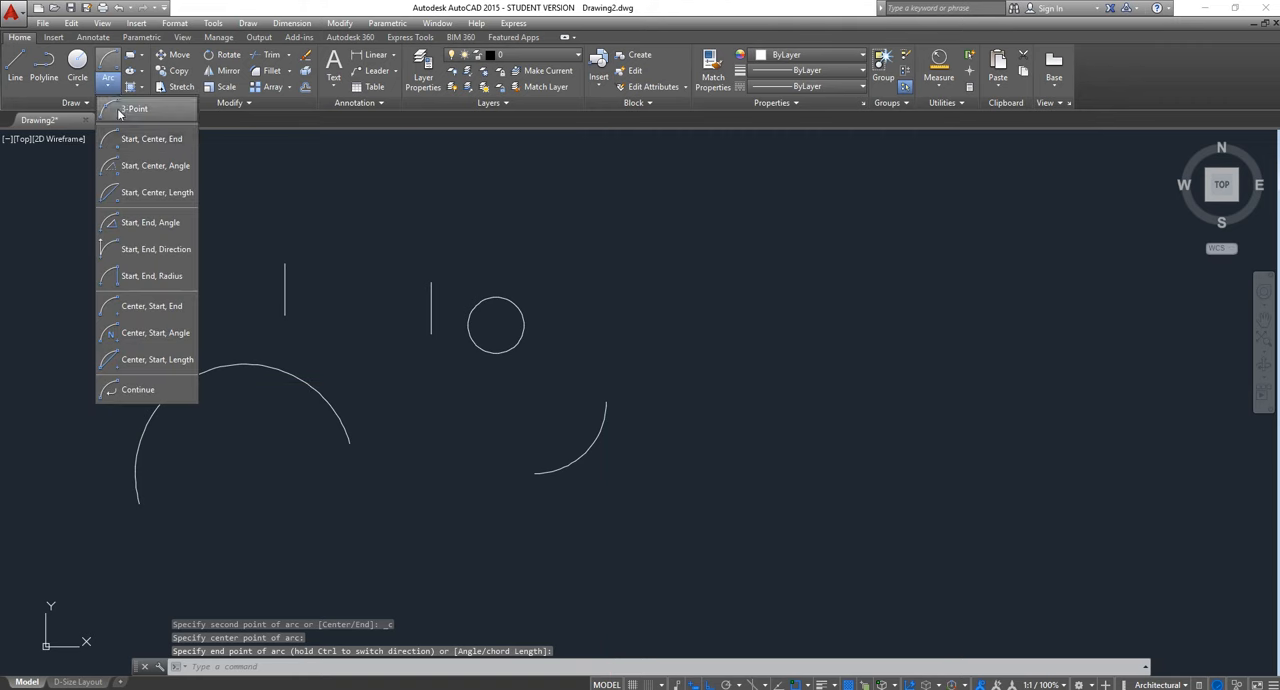
pyautogui.click(118, 112)
pyautogui.click(596, 292)
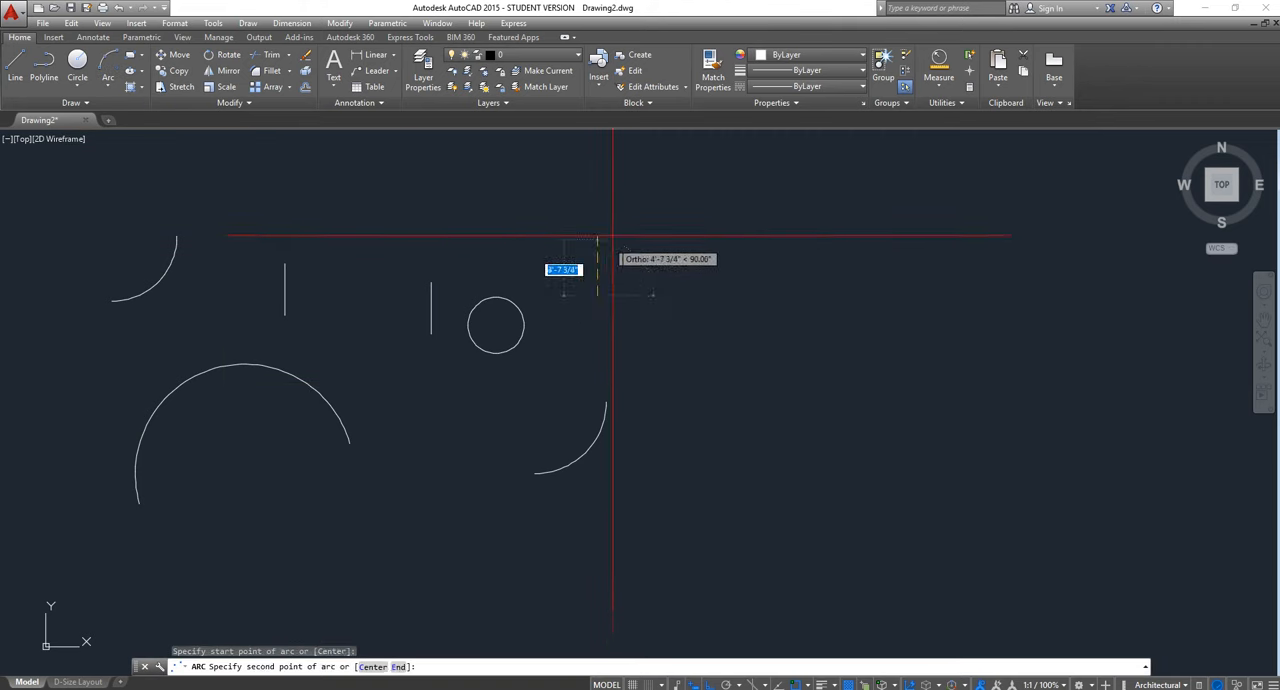
pyautogui.click(600, 209)
pyautogui.click(733, 210)
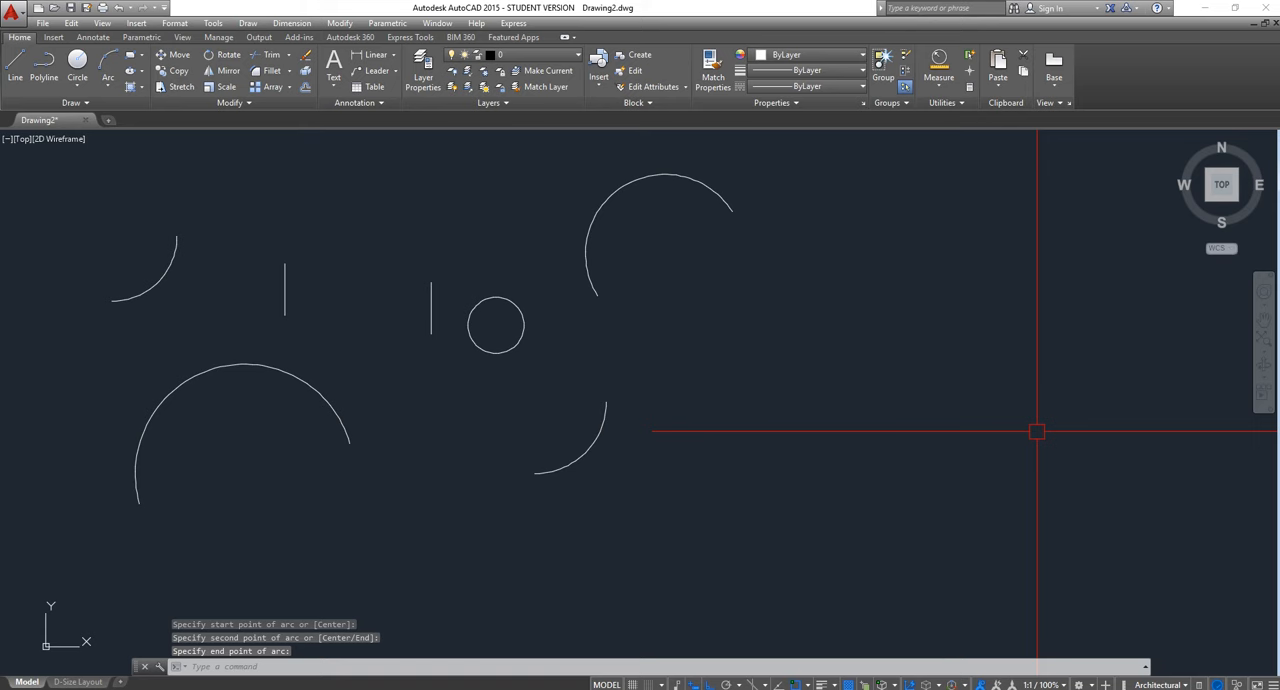
# Draw a left-bulging semicircular arc below and right of the circle using the Center option, and delete the small quarter arc crossing it
pyautogui.write('arc')
pyautogui.press('Return')
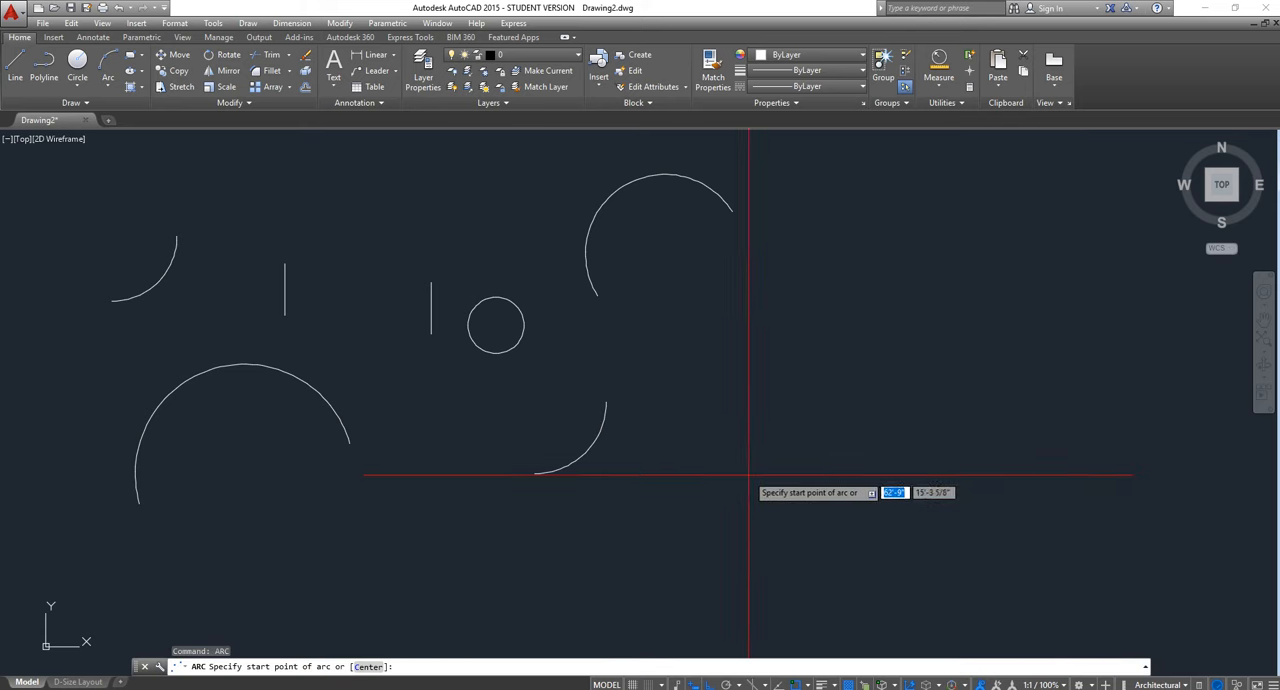
pyautogui.click(368, 668)
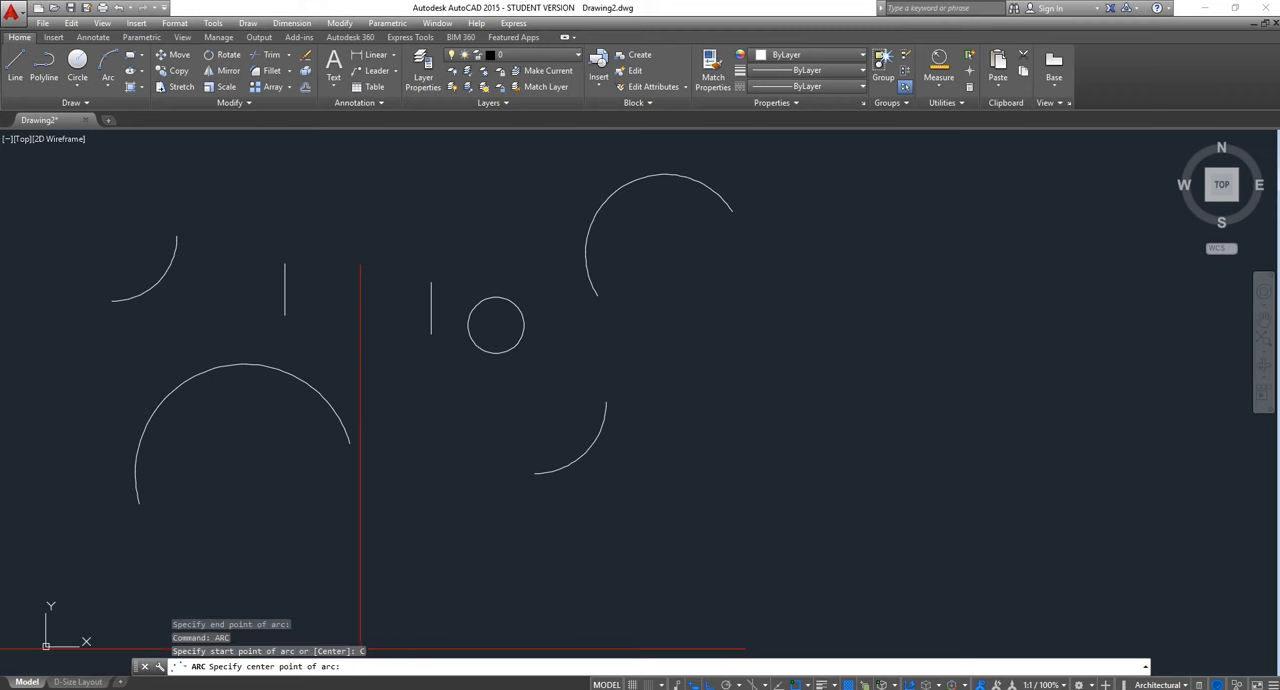
pyautogui.click(651, 510)
pyautogui.click(651, 393)
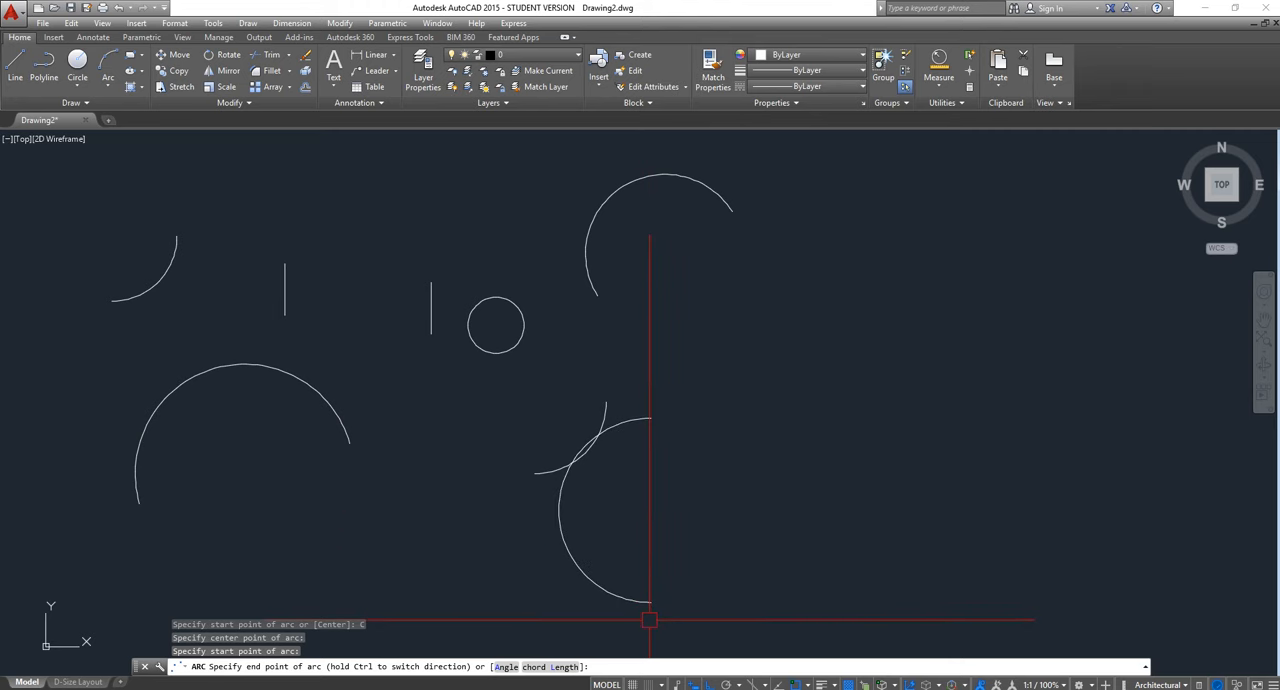
pyautogui.click(651, 613)
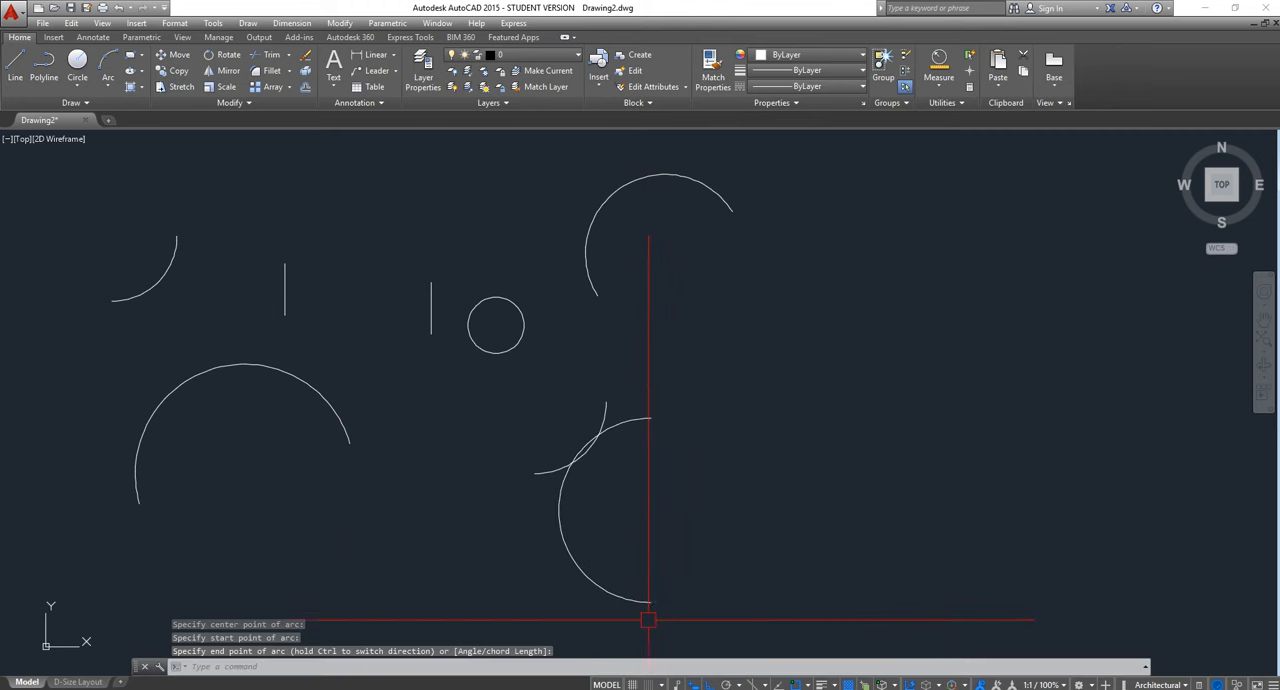
pyautogui.click(543, 471)
pyautogui.press('Delete')
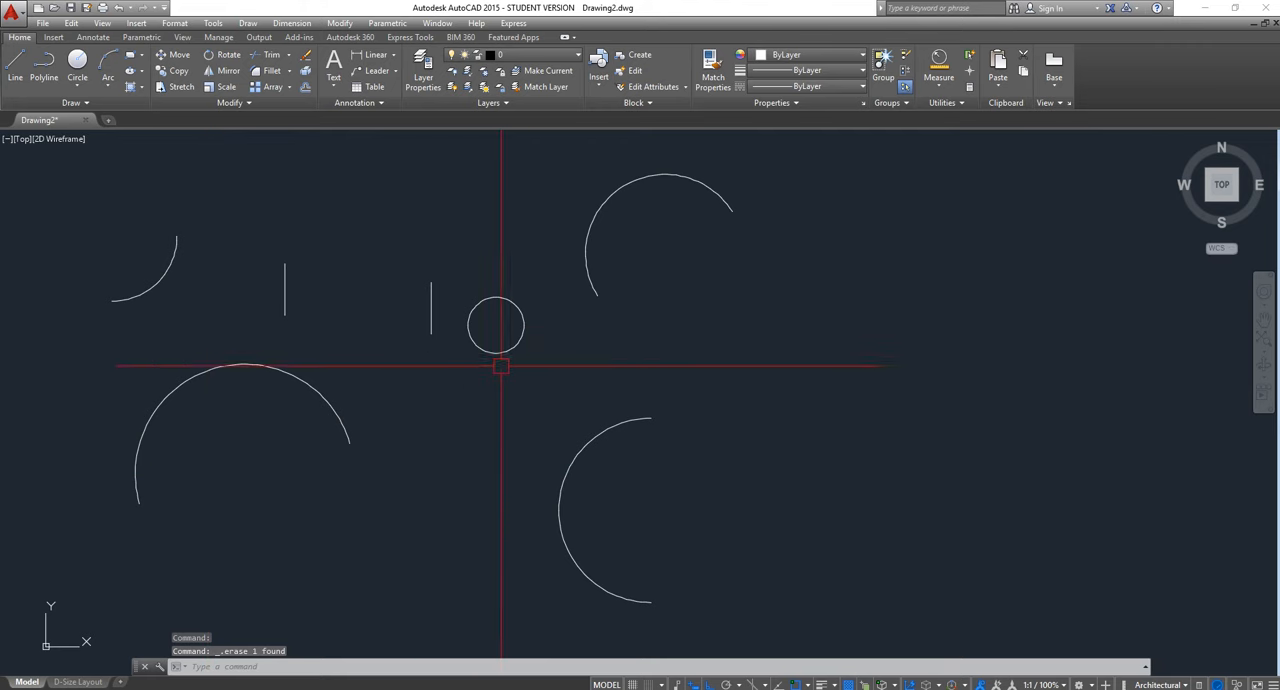
# Select the second vertical line and the circle together with a crossing window
pyautogui.click(530, 380)
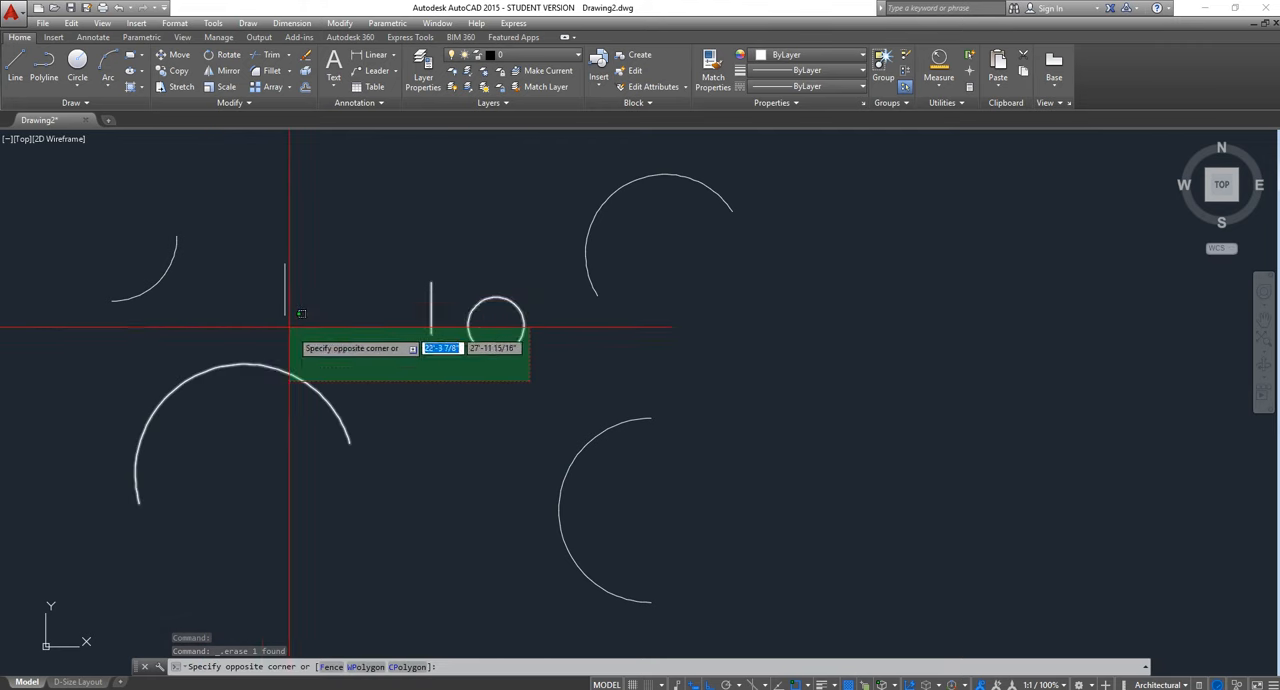
pyautogui.click(502, 423)
pyautogui.click(527, 403)
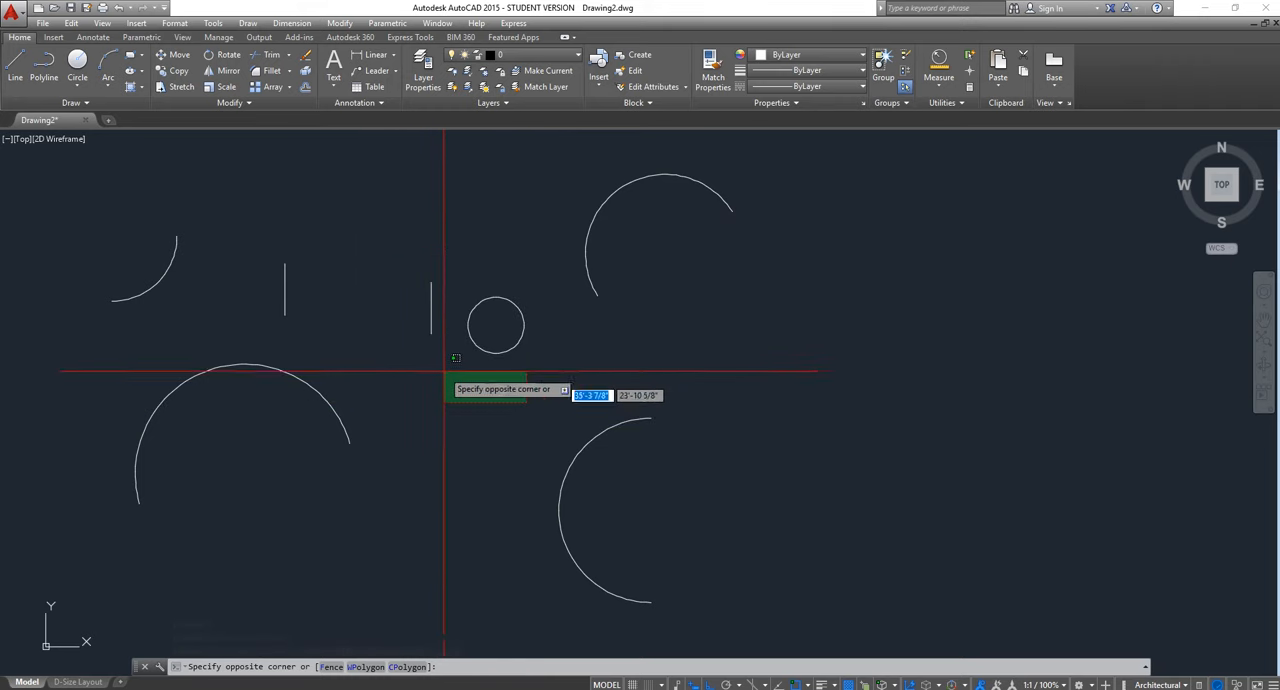
pyautogui.click(399, 240)
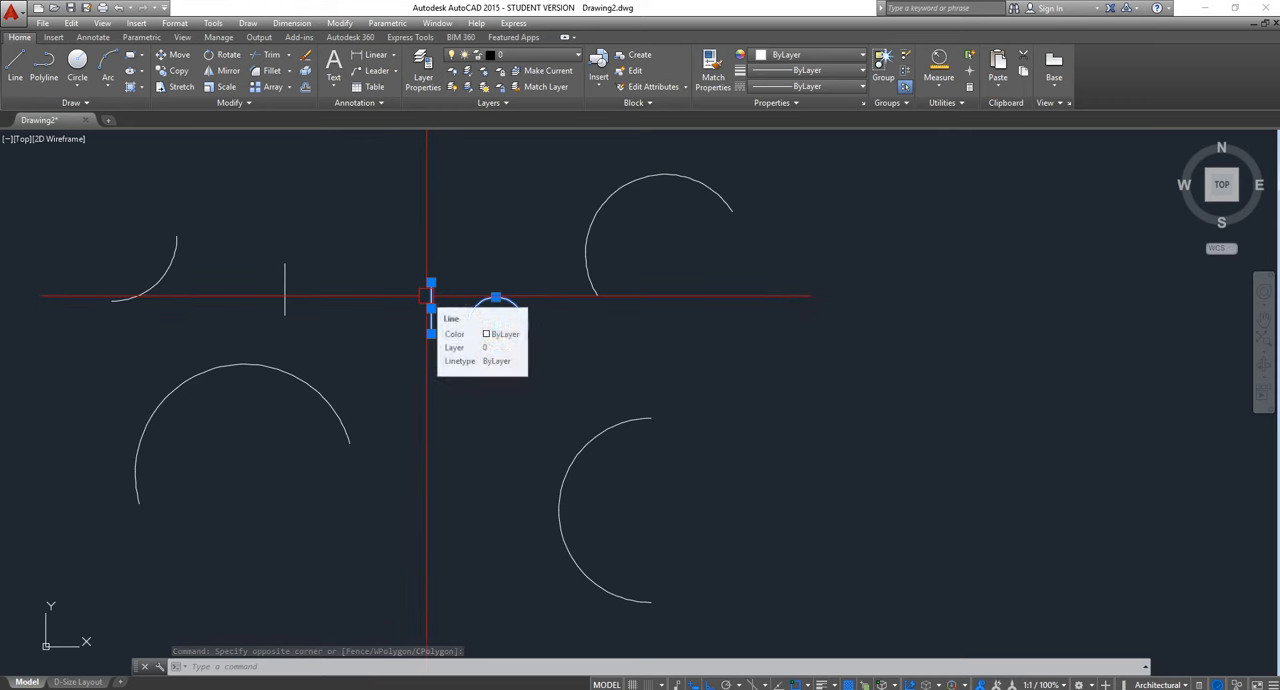
# Erase the selected line and circle, and delete the remaining vertical line with a crossing window
pyautogui.rightClick(428, 296)
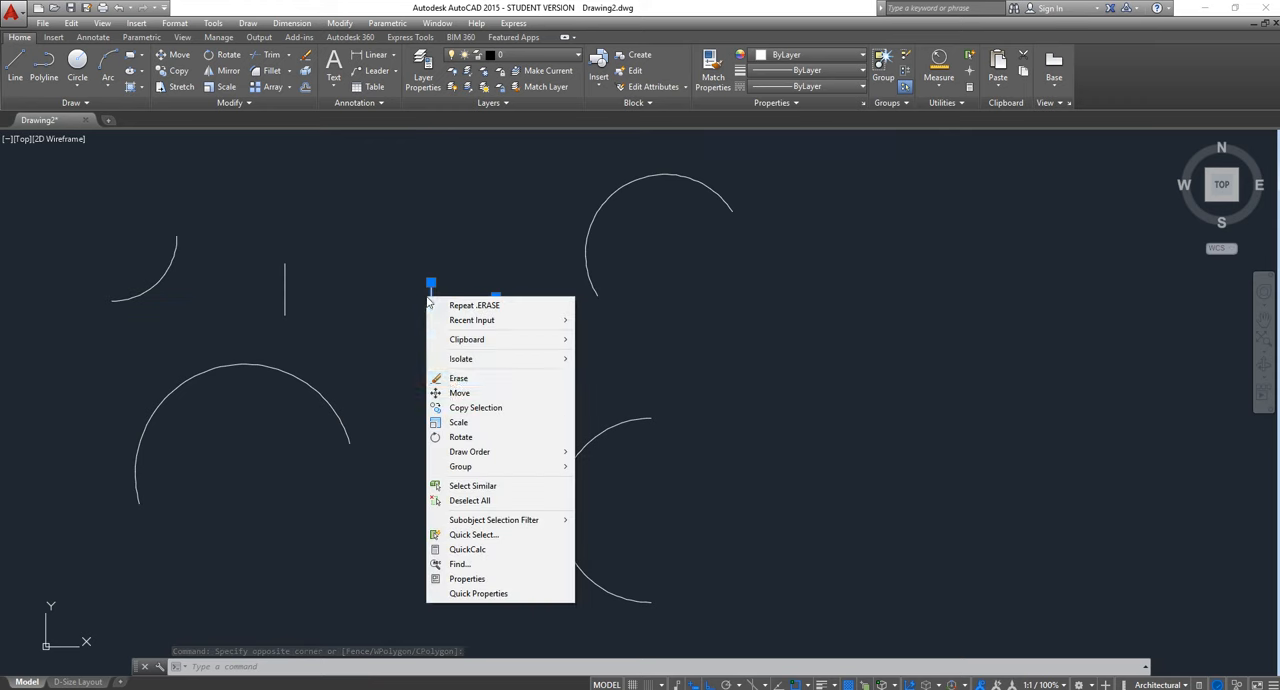
pyautogui.click(456, 379)
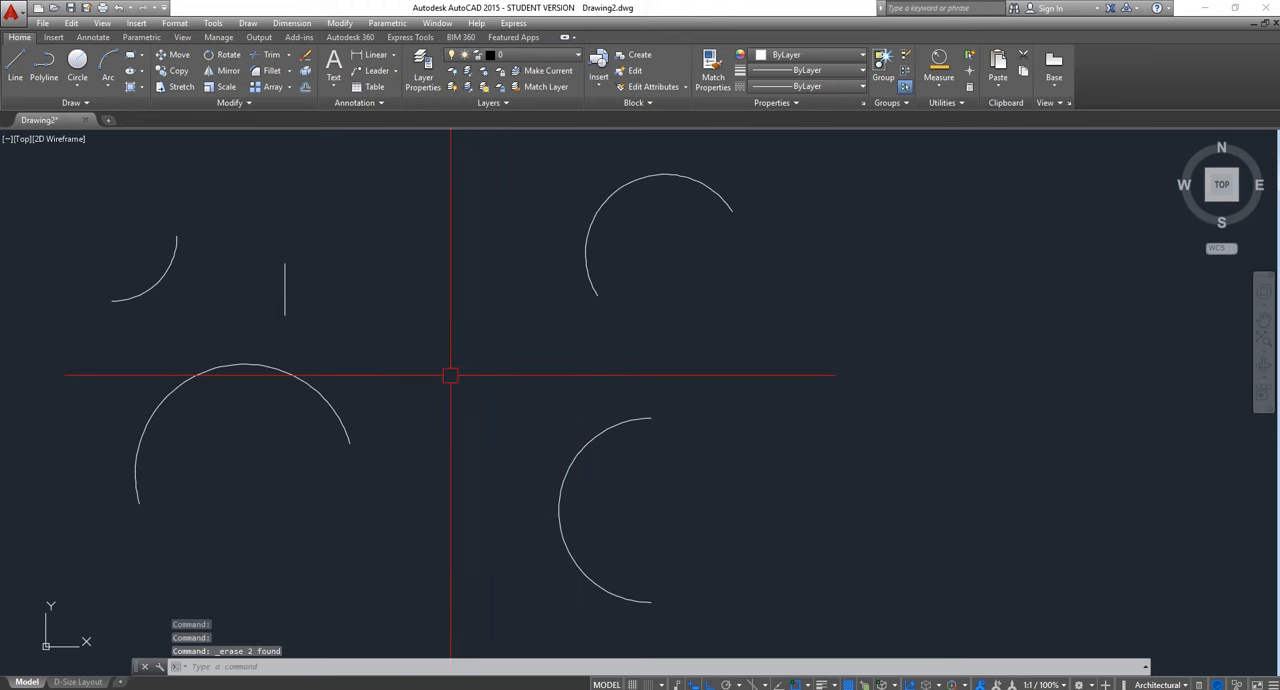
pyautogui.click(389, 289)
pyautogui.click(251, 243)
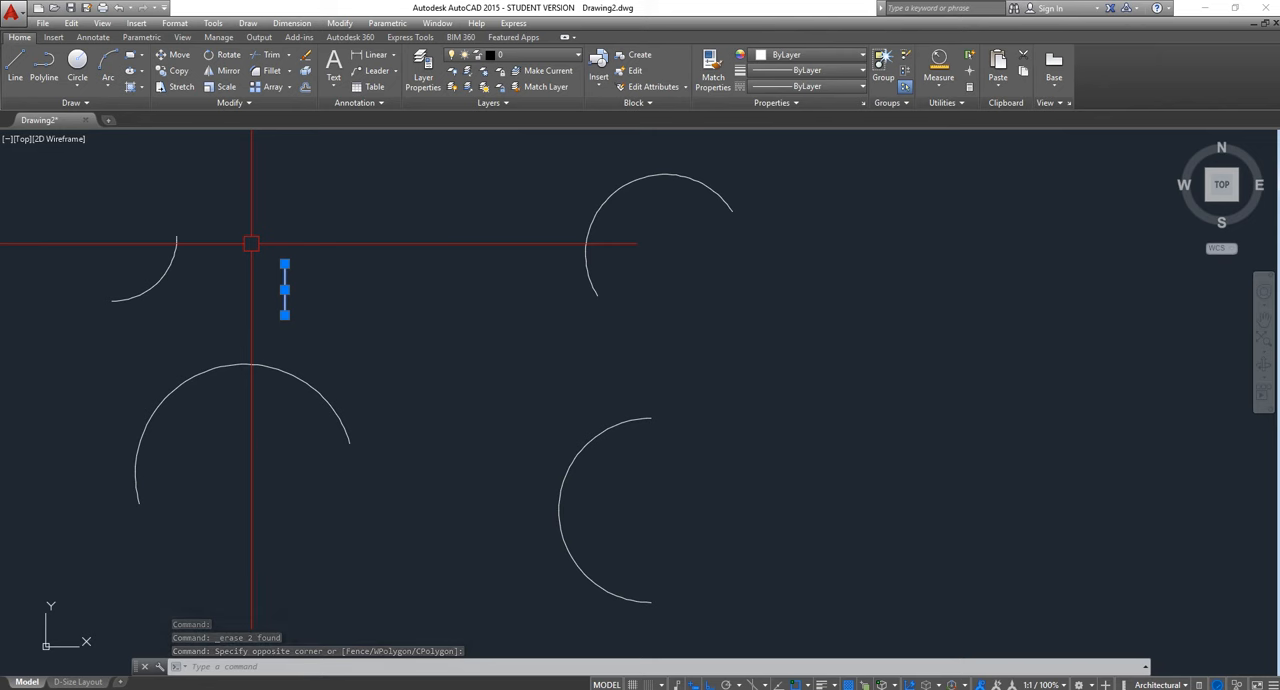
pyautogui.press('Delete')
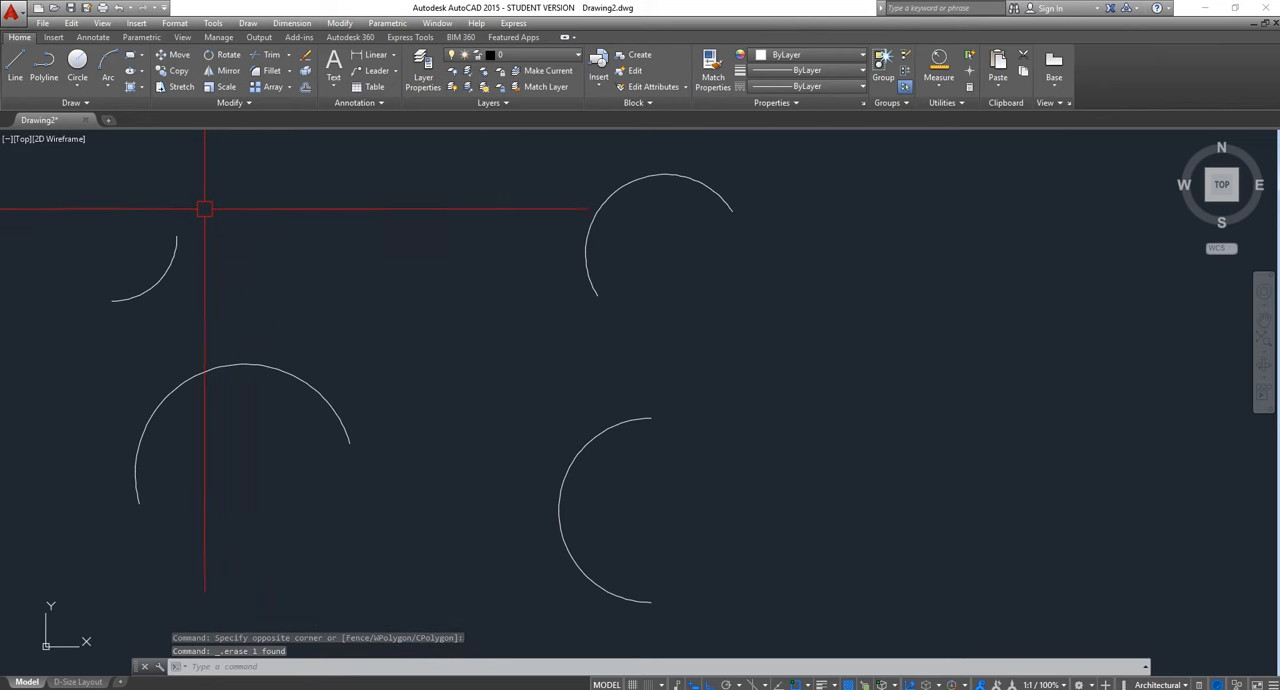
# Draw a Center, Radius circle with a radius of 2'6" in the empty area up and to the left of the arcs
pyautogui.scroll(-2, 491, 274)
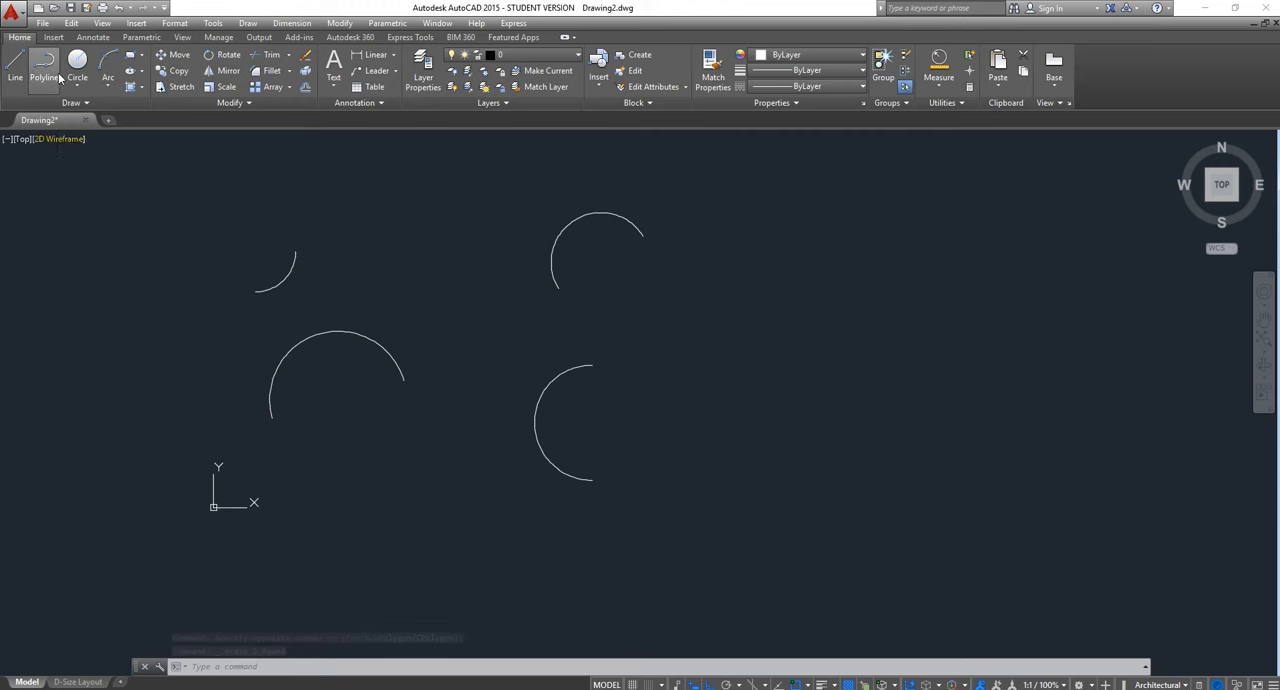
pyautogui.scroll(2, 179, 256)
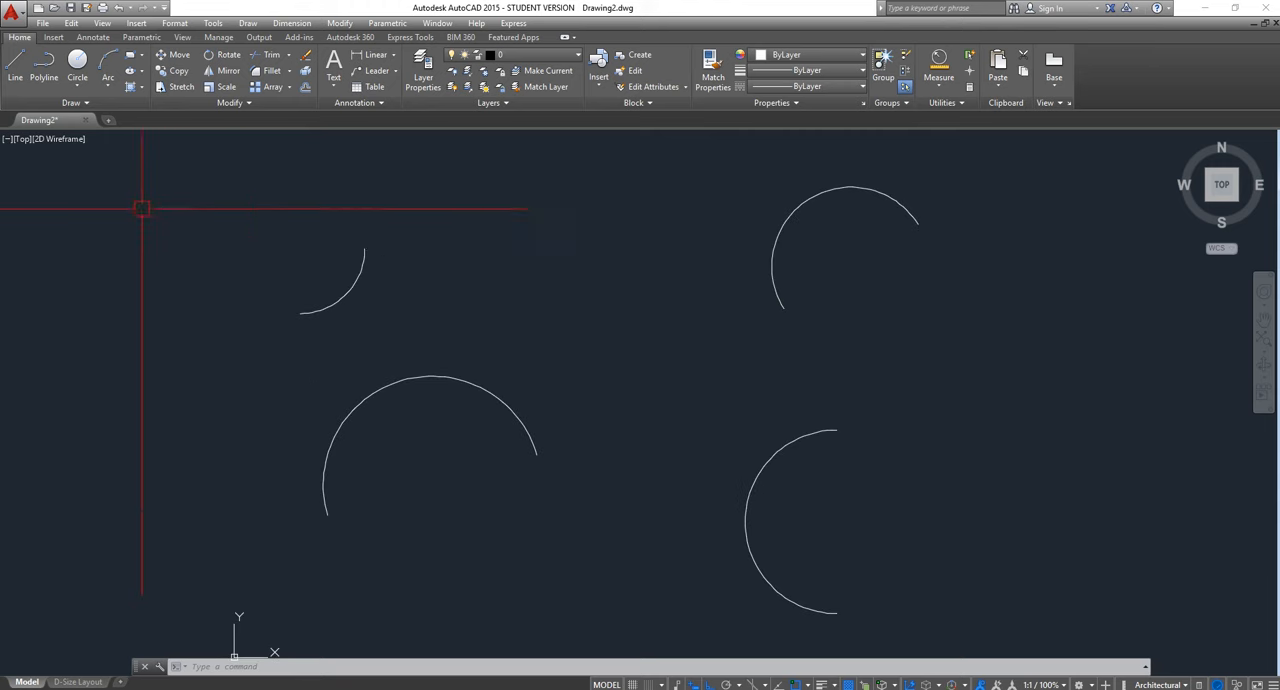
pyautogui.click(78, 90)
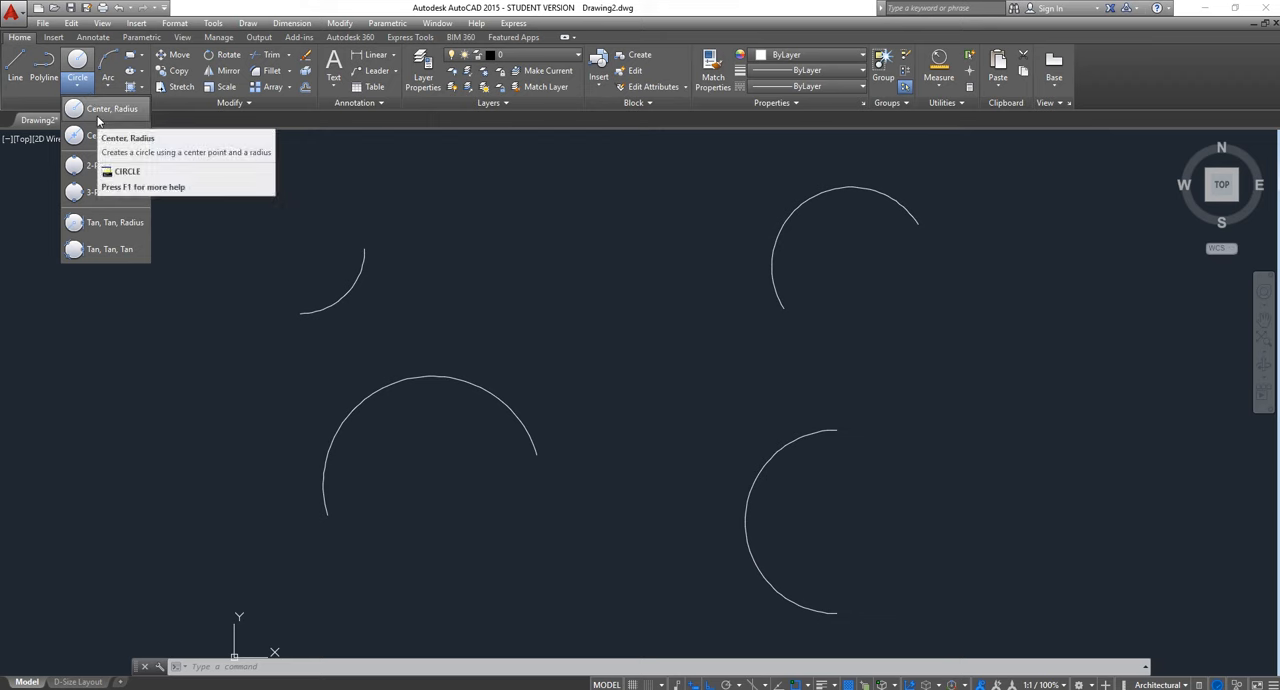
pyautogui.click(98, 110)
pyautogui.scroll(-4, 437, 266)
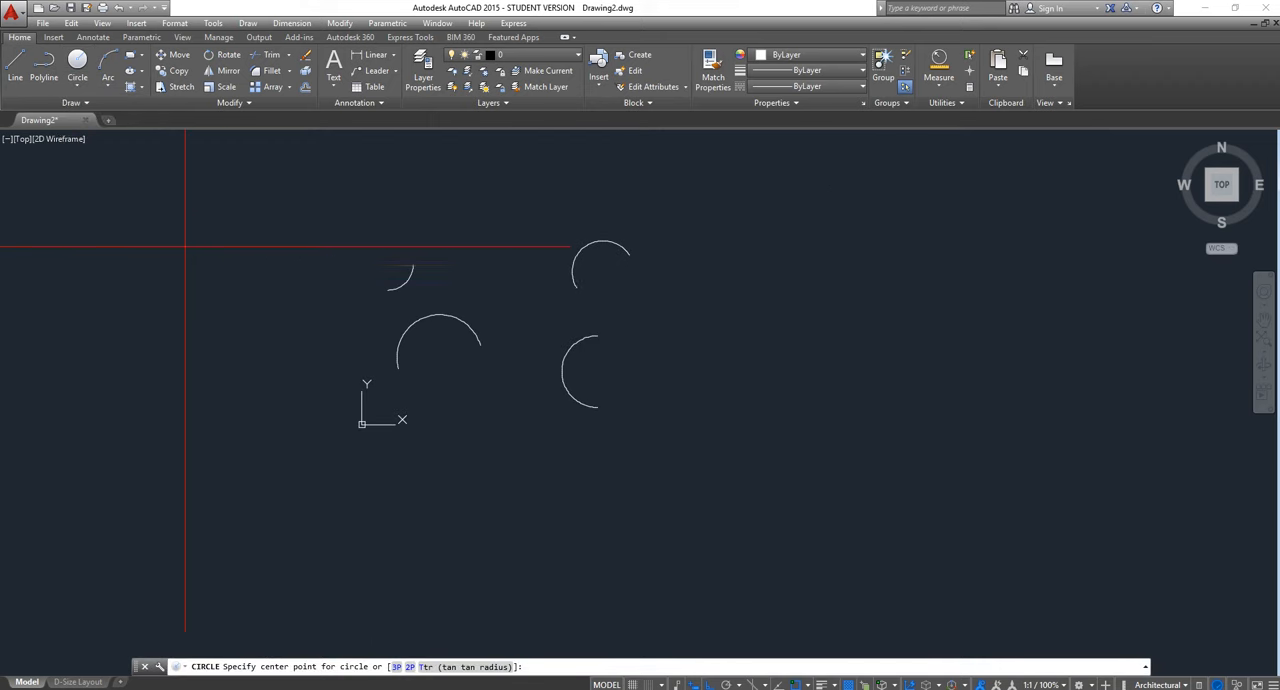
pyautogui.click(185, 246)
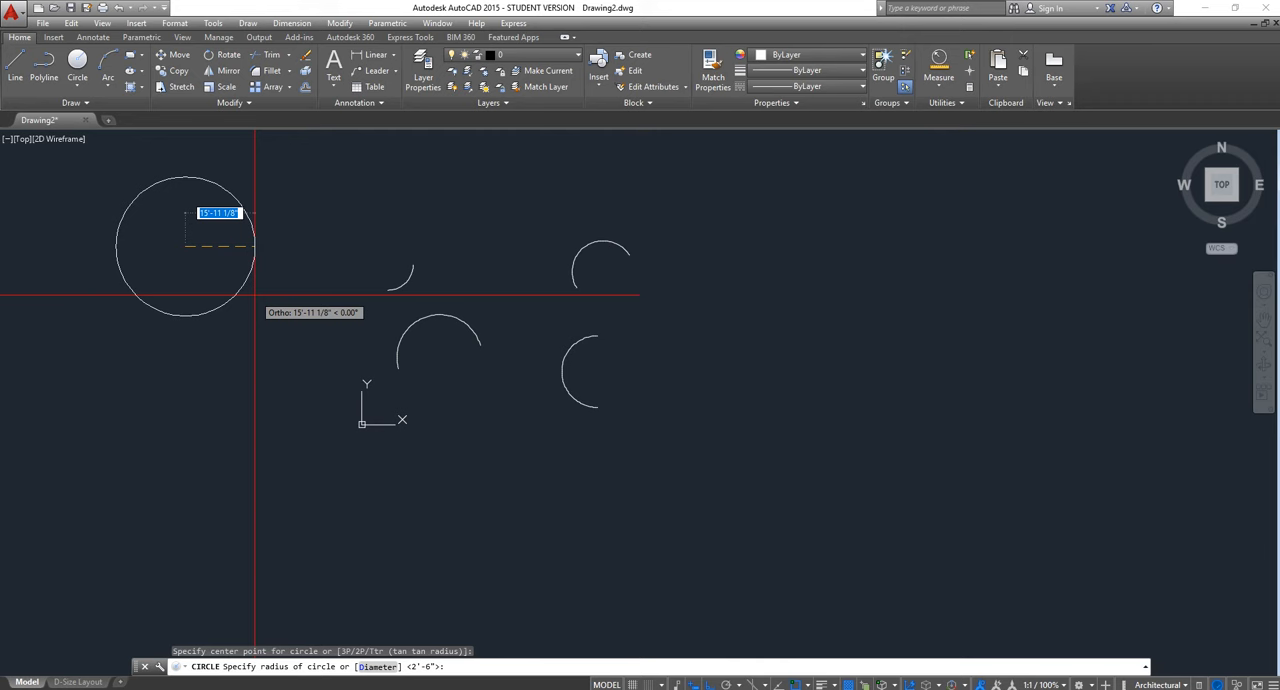
pyautogui.write("2'6")
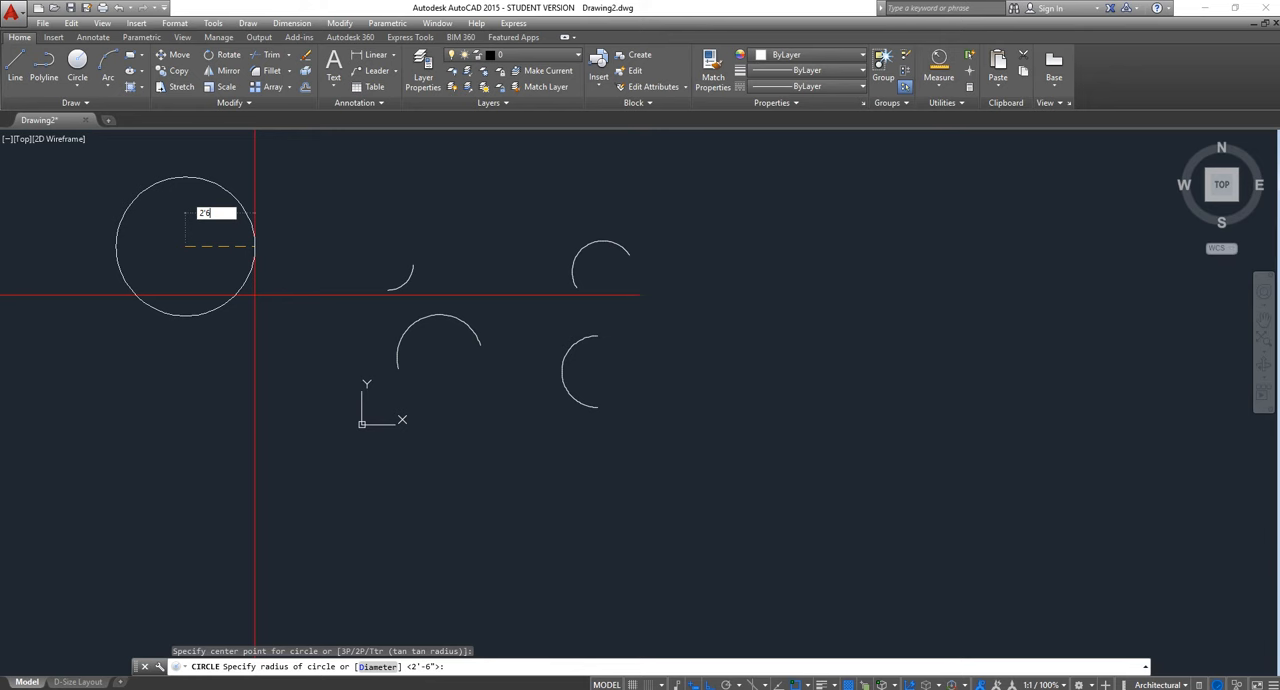
pyautogui.press('Return')
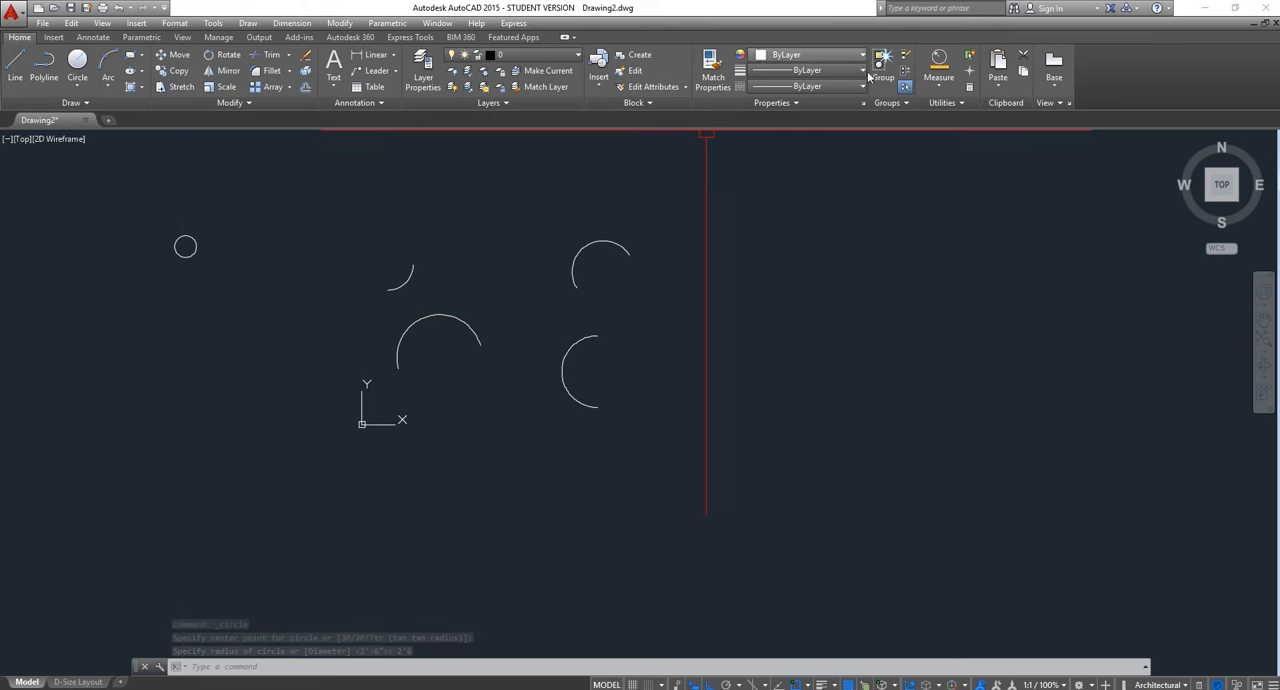
# Measure the radius of the new circle and exit the measurement
pyautogui.click(940, 62)
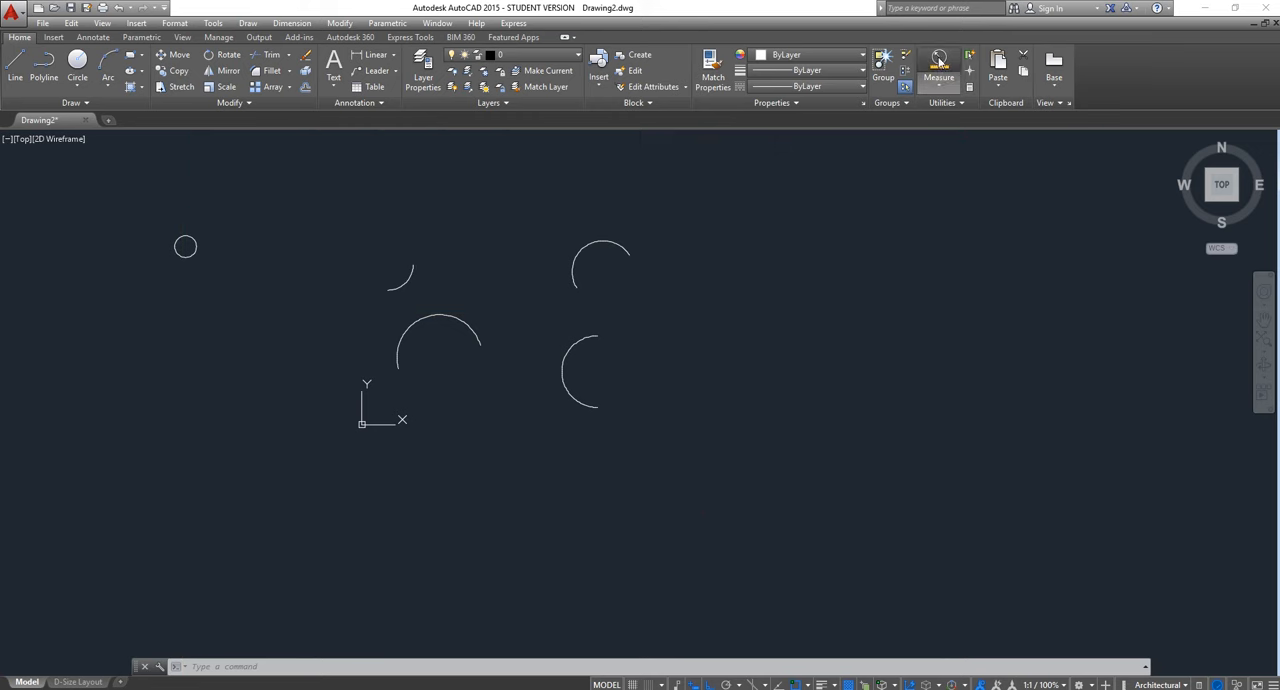
pyautogui.scroll(5, 200, 223)
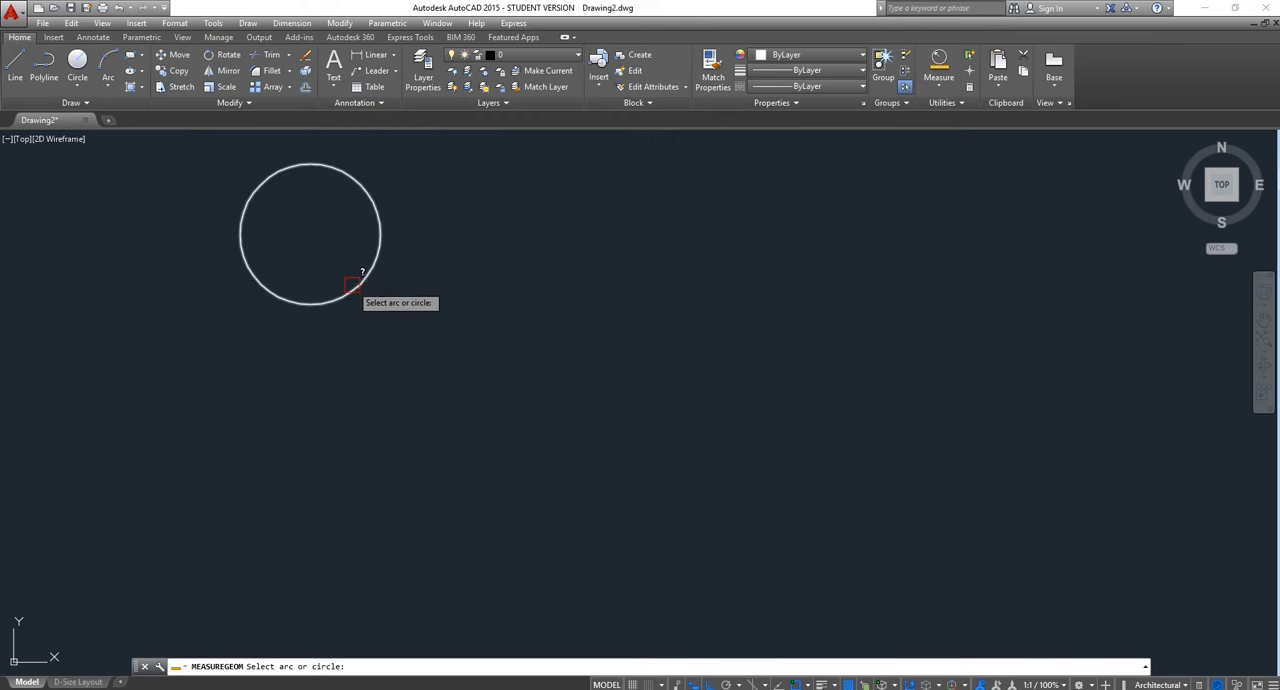
pyautogui.click(352, 290)
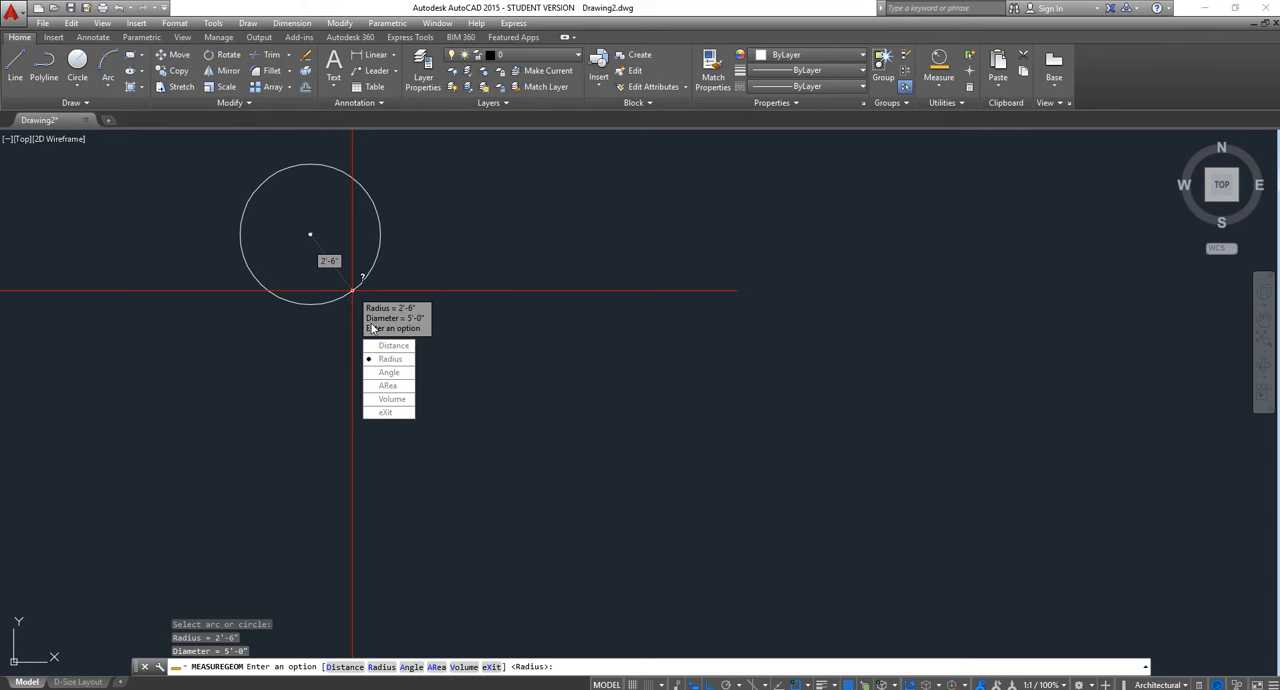
pyautogui.click(386, 412)
pyautogui.scroll(-3, 378, 410)
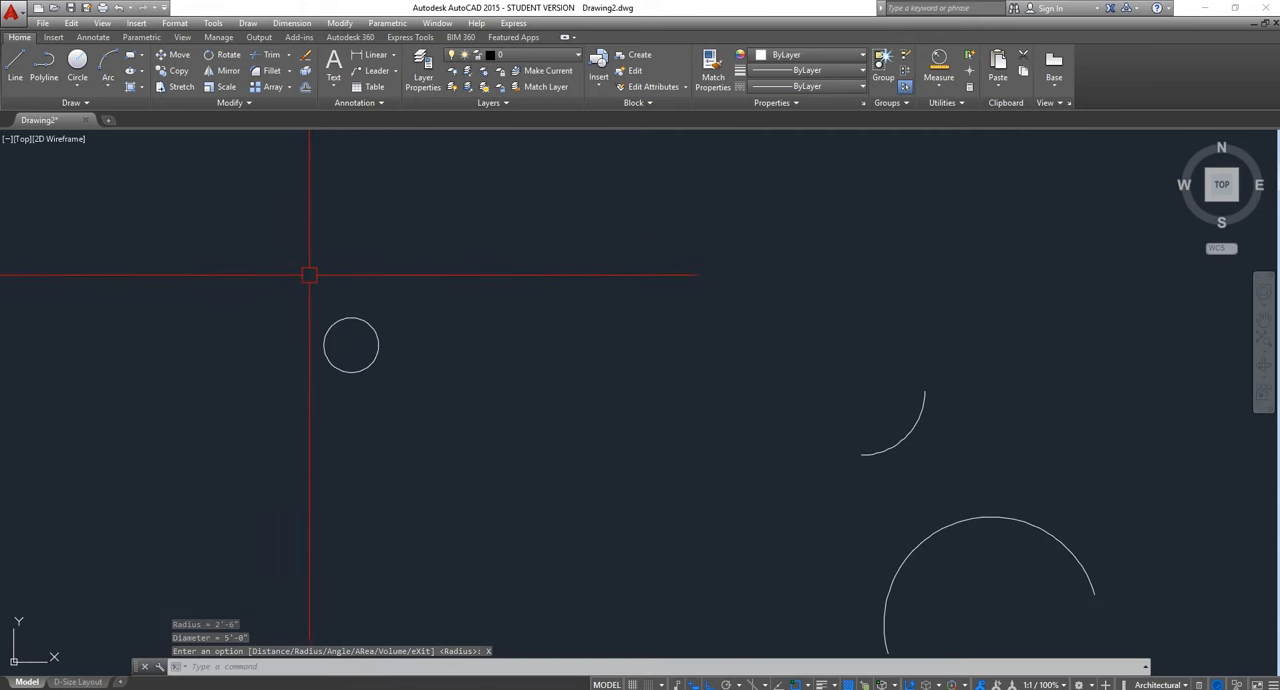
# Start a rectangle and place its first corner in the empty area below the circle
pyautogui.click(142, 56)
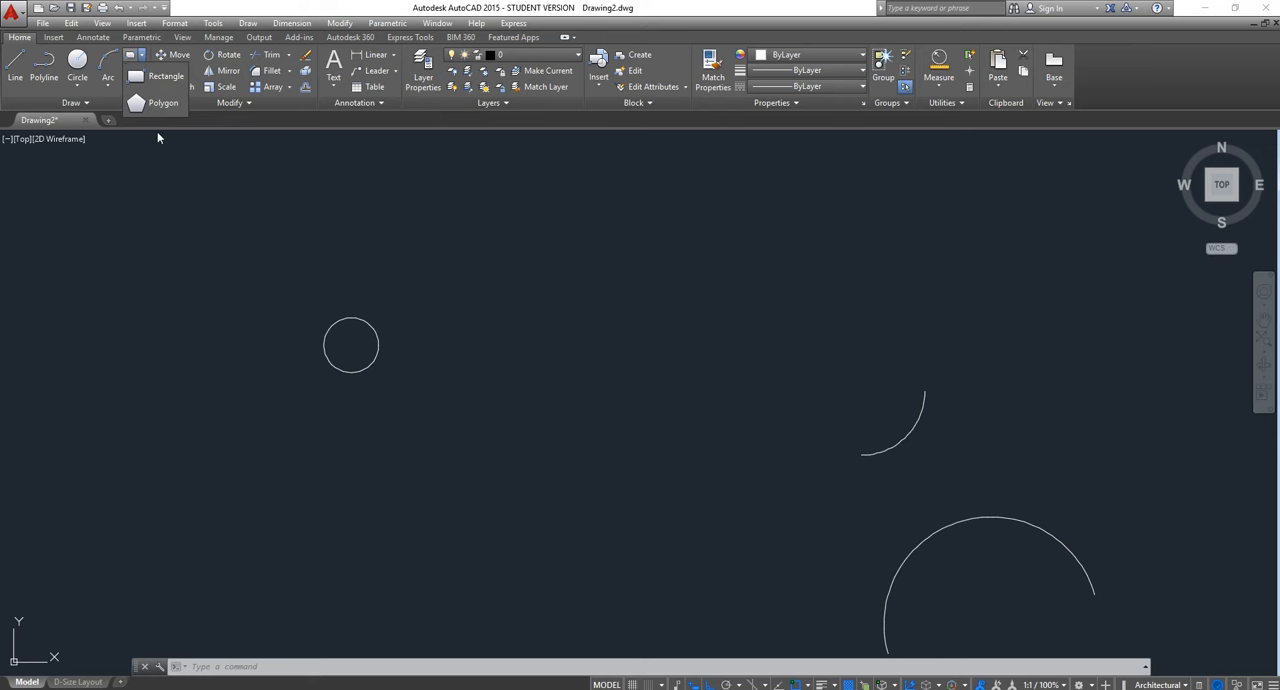
pyautogui.click(145, 79)
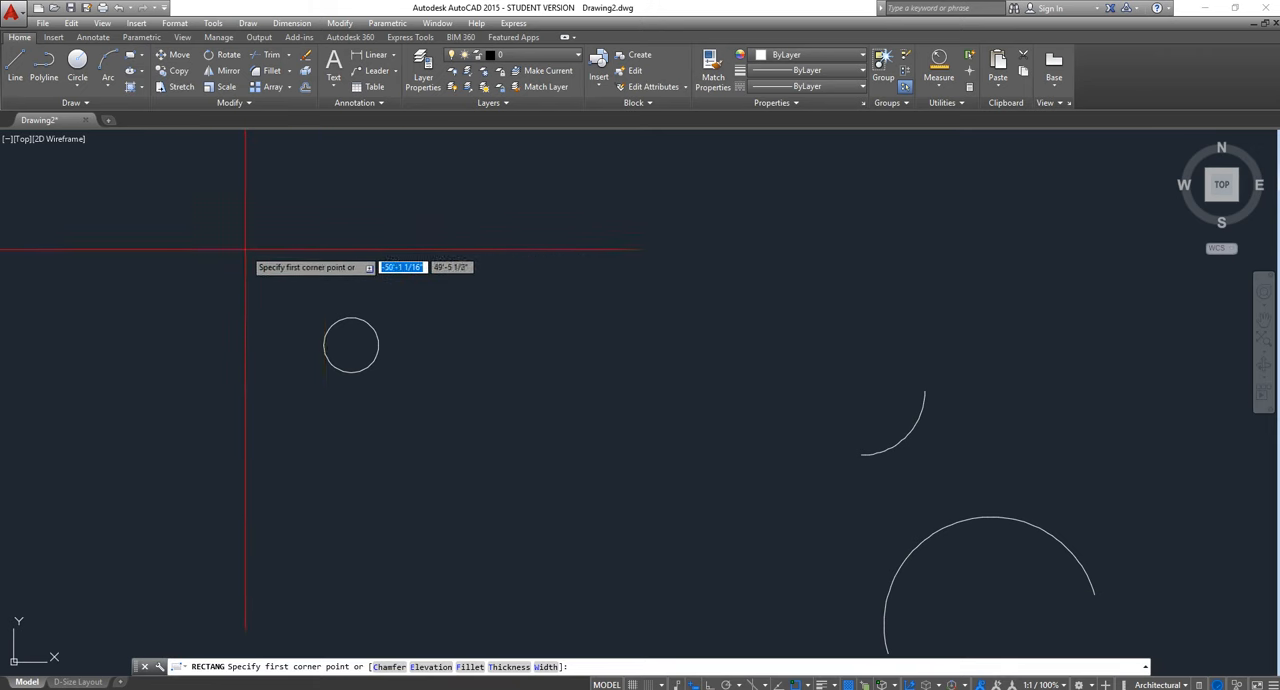
pyautogui.scroll(-3, 455, 260)
pyautogui.scroll(3, 453, 404)
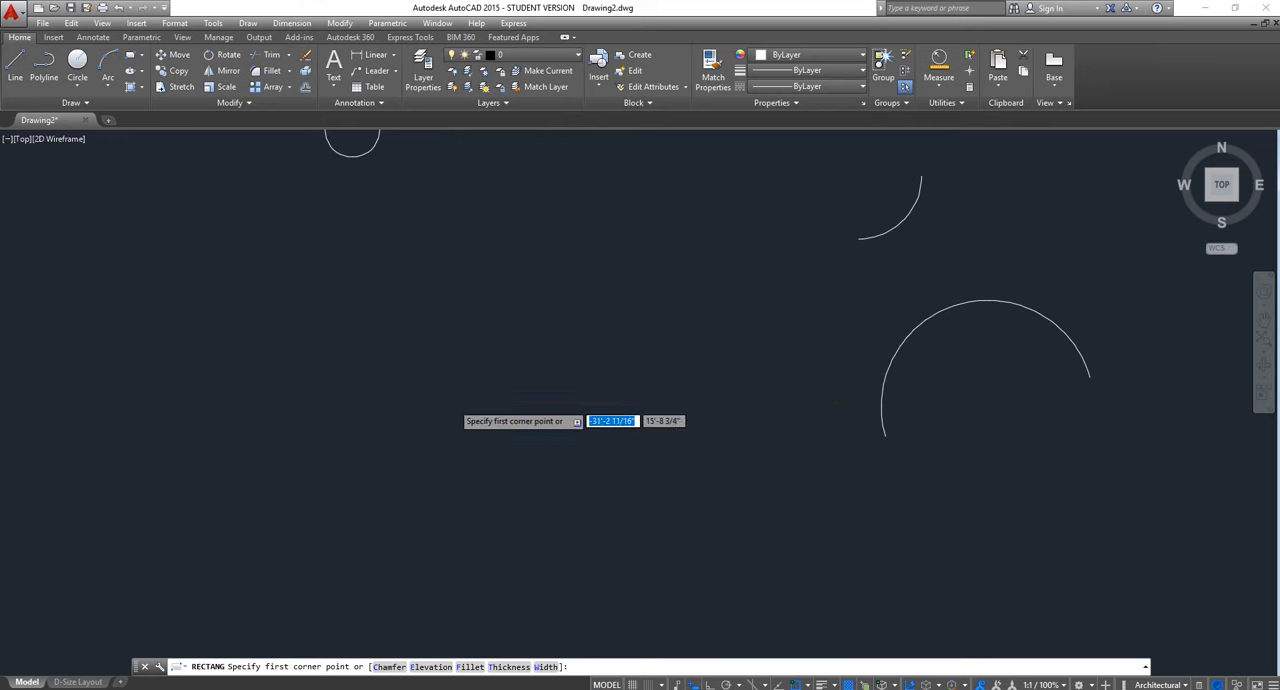
pyautogui.scroll(3, 454, 402)
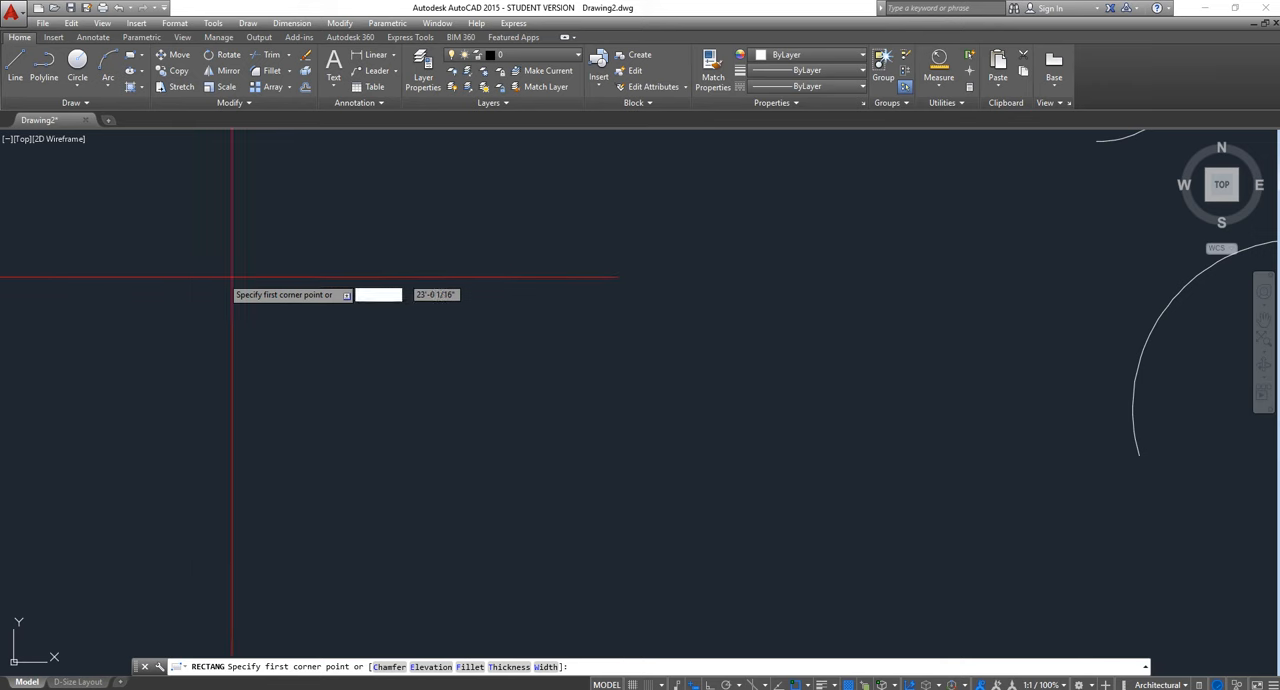
pyautogui.click(195, 239)
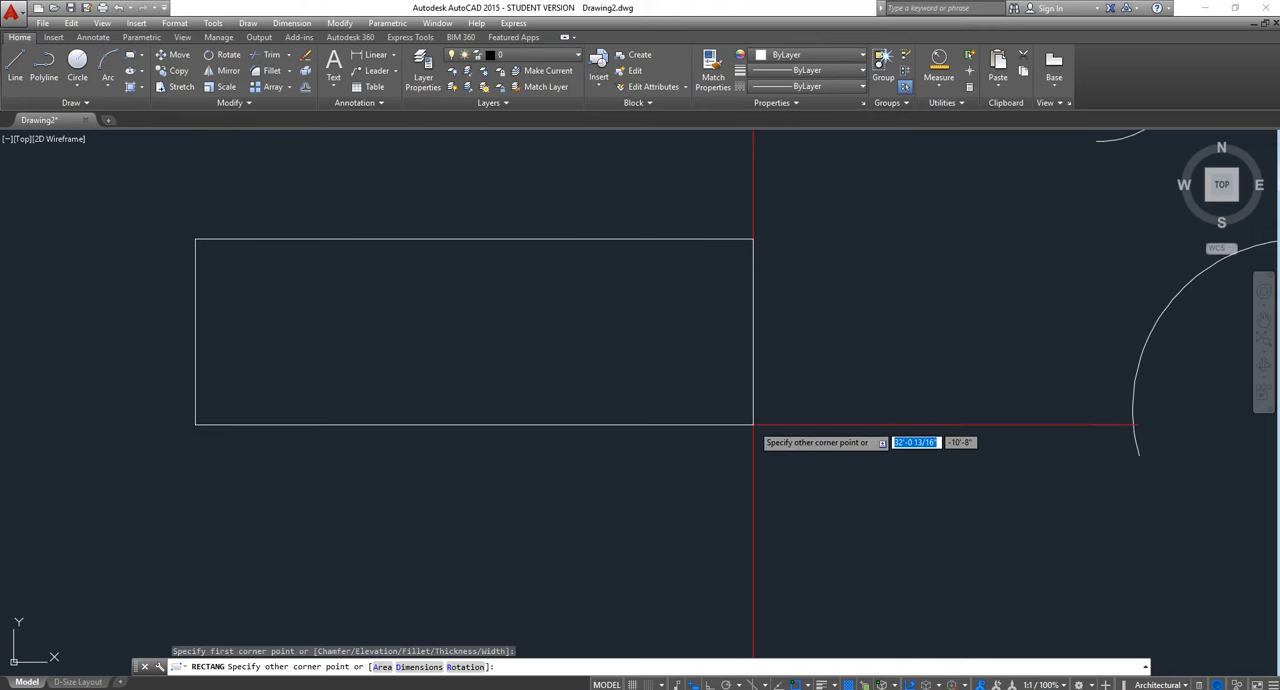
pyautogui.scroll(-4, 753, 424)
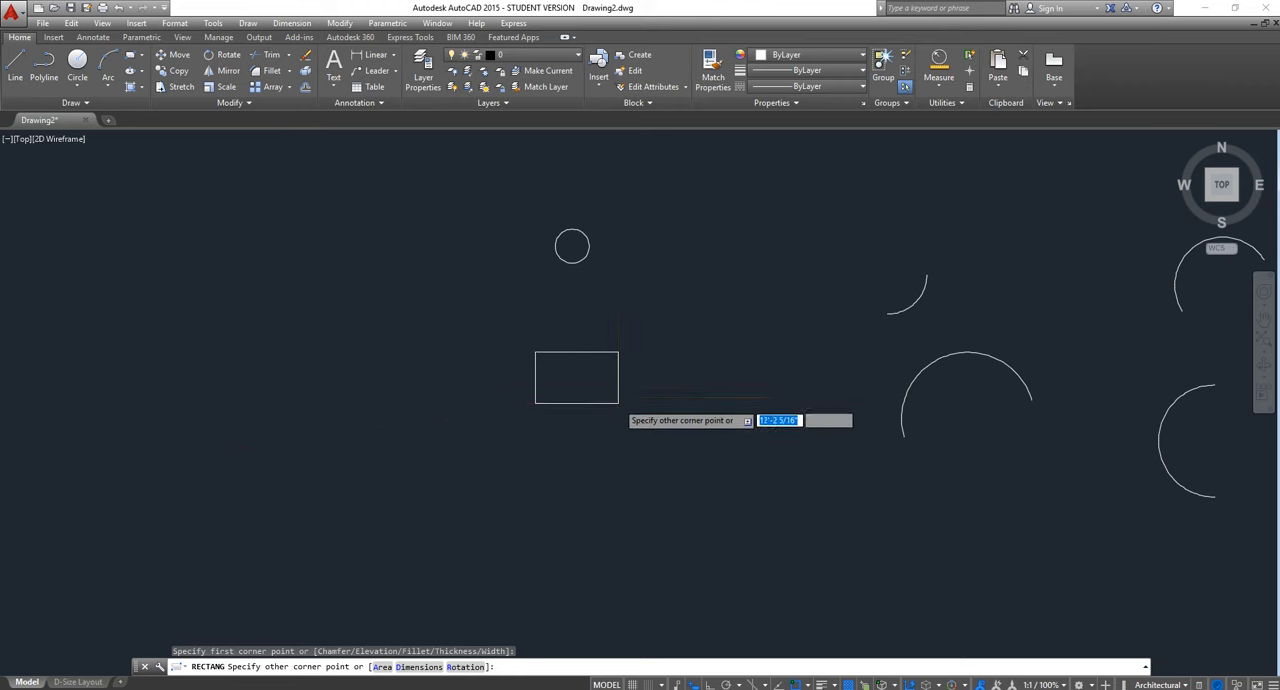
pyautogui.scroll(4, 618, 402)
pyautogui.scroll(-4, 42, 285)
pyautogui.scroll(4, 111, 285)
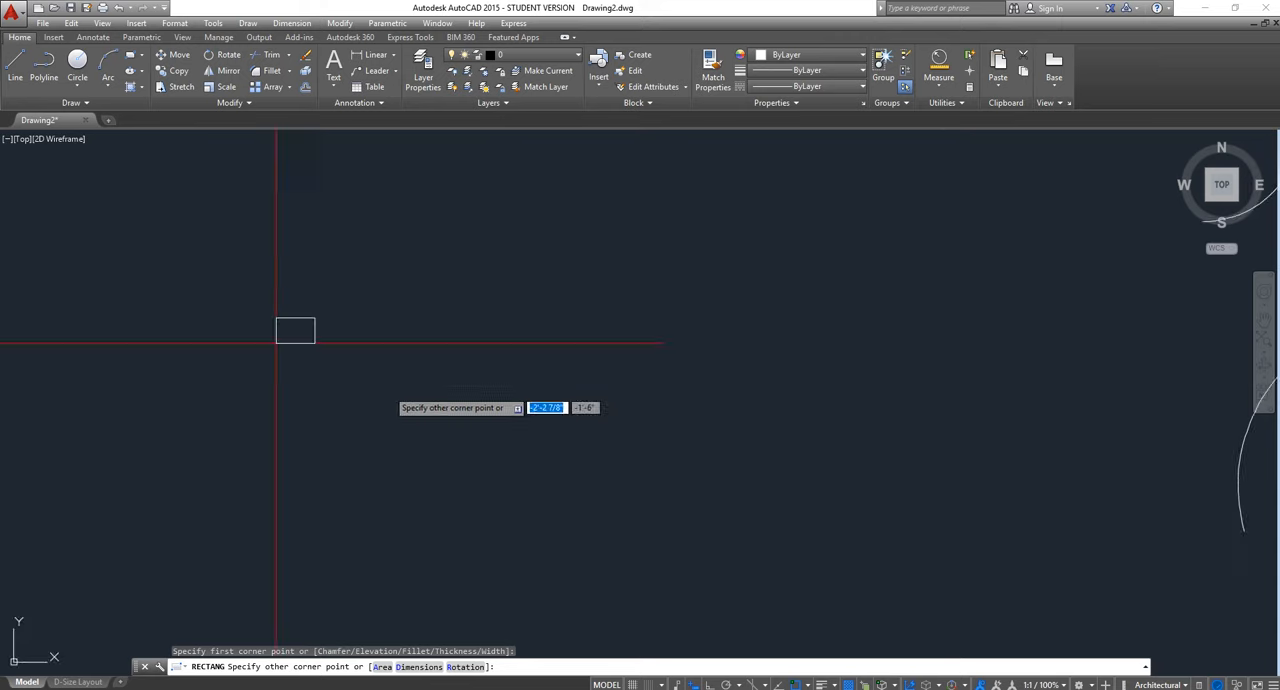
pyautogui.scroll(-4, 623, 466)
pyautogui.scroll(4, 620, 472)
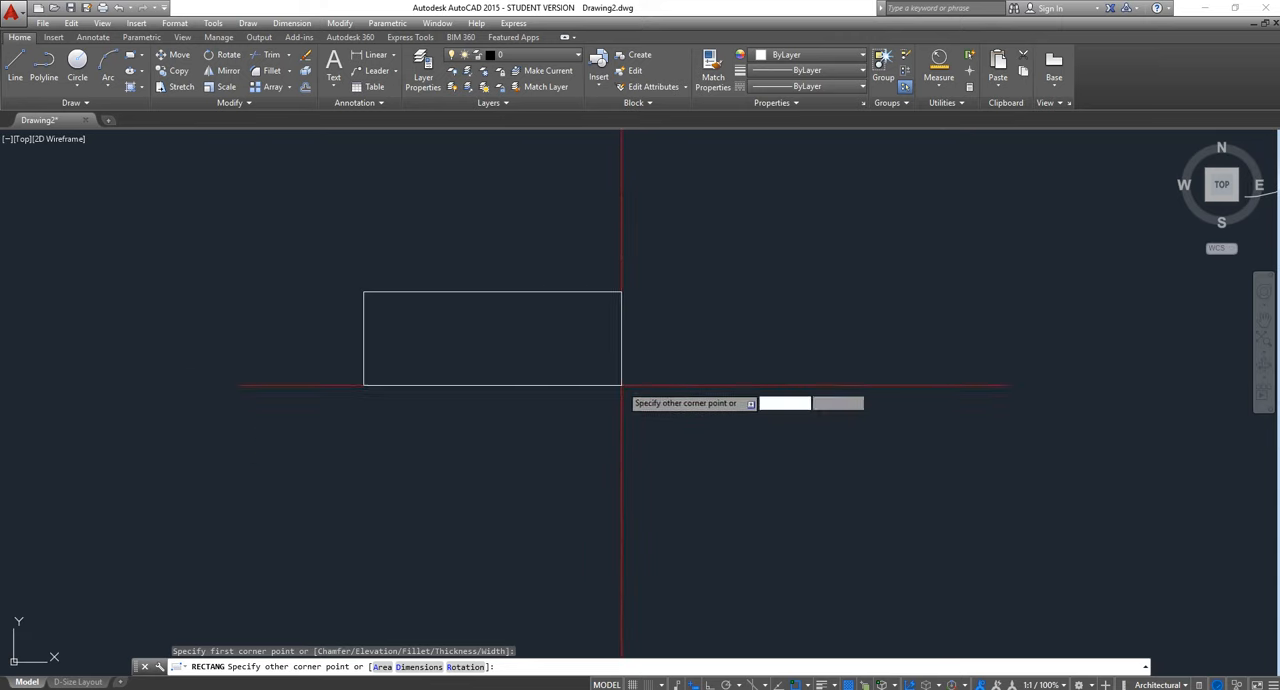
pyautogui.scroll(-4, 590, 380)
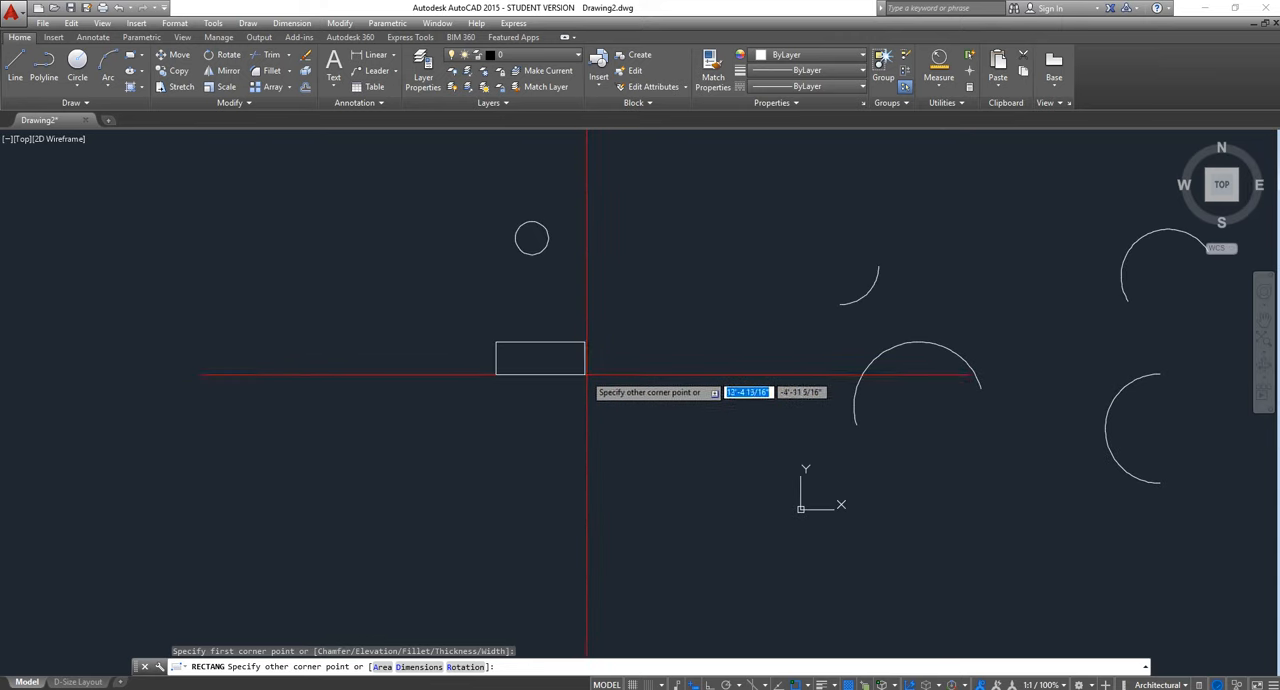
pyautogui.scroll(2, 720, 372)
pyautogui.scroll(3, 693, 357)
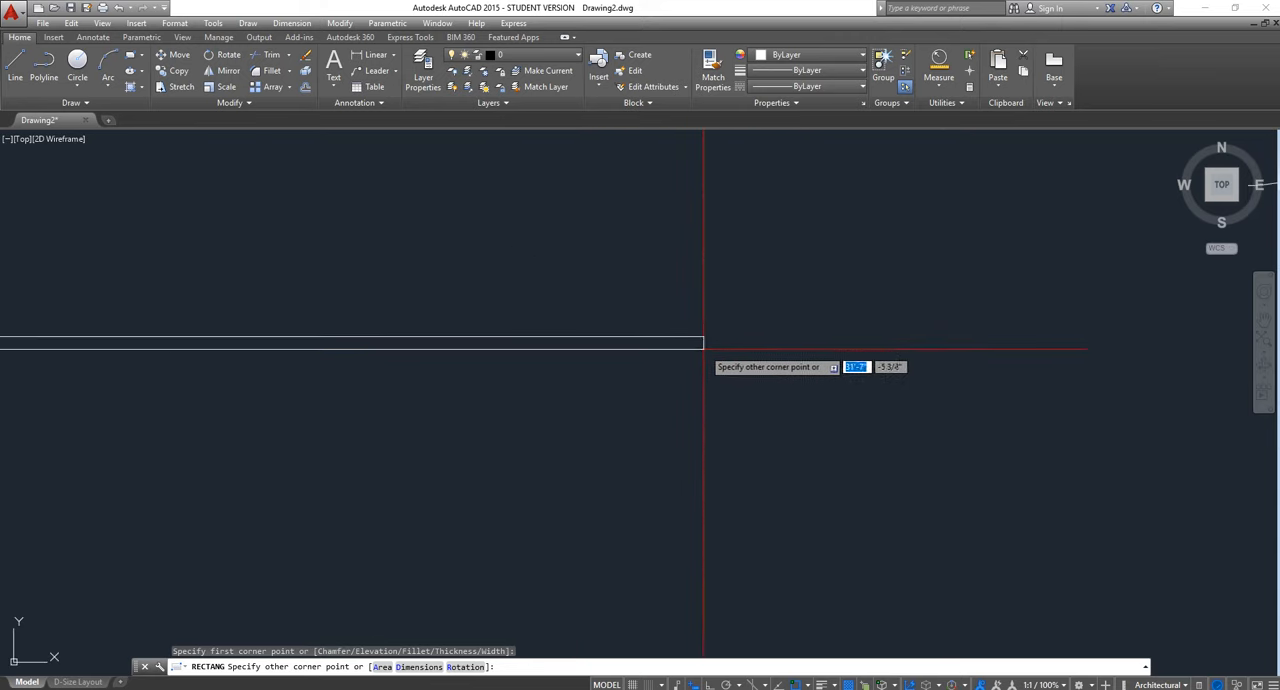
pyautogui.scroll(-1, 760, 367)
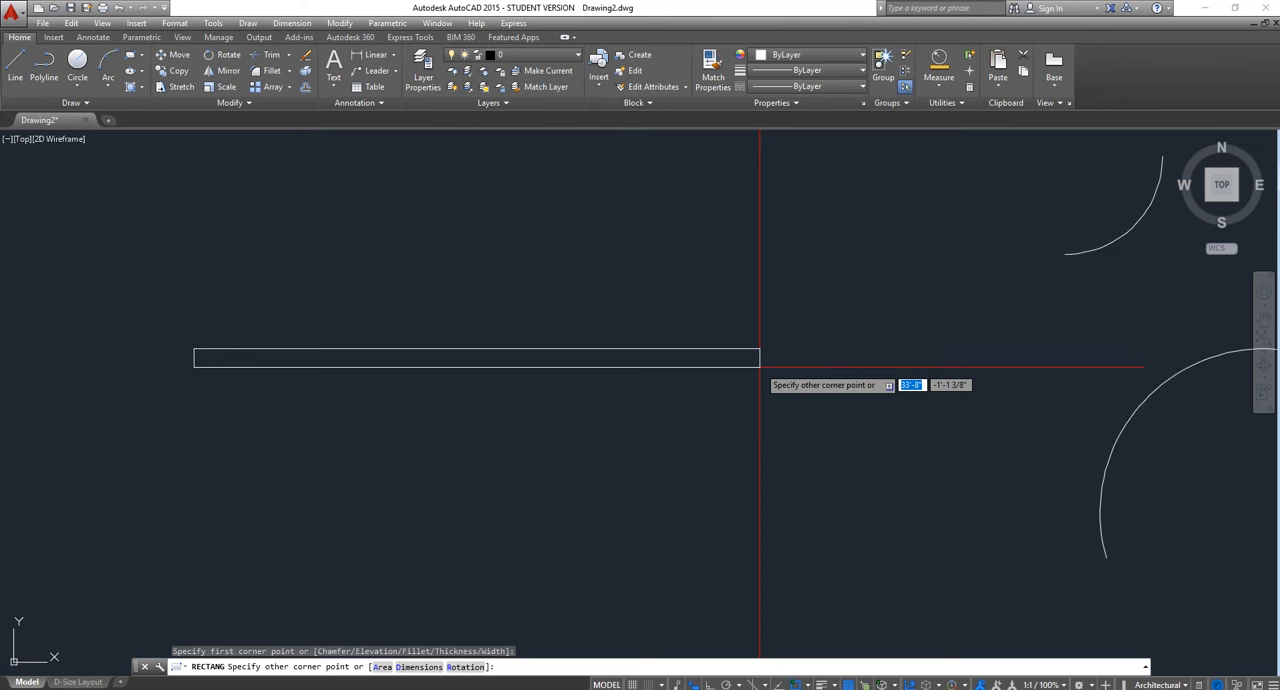
# Complete the rectangle with Ortho off, placing the opposite corner 6' across and 5" up from the first
pyautogui.press('F8')
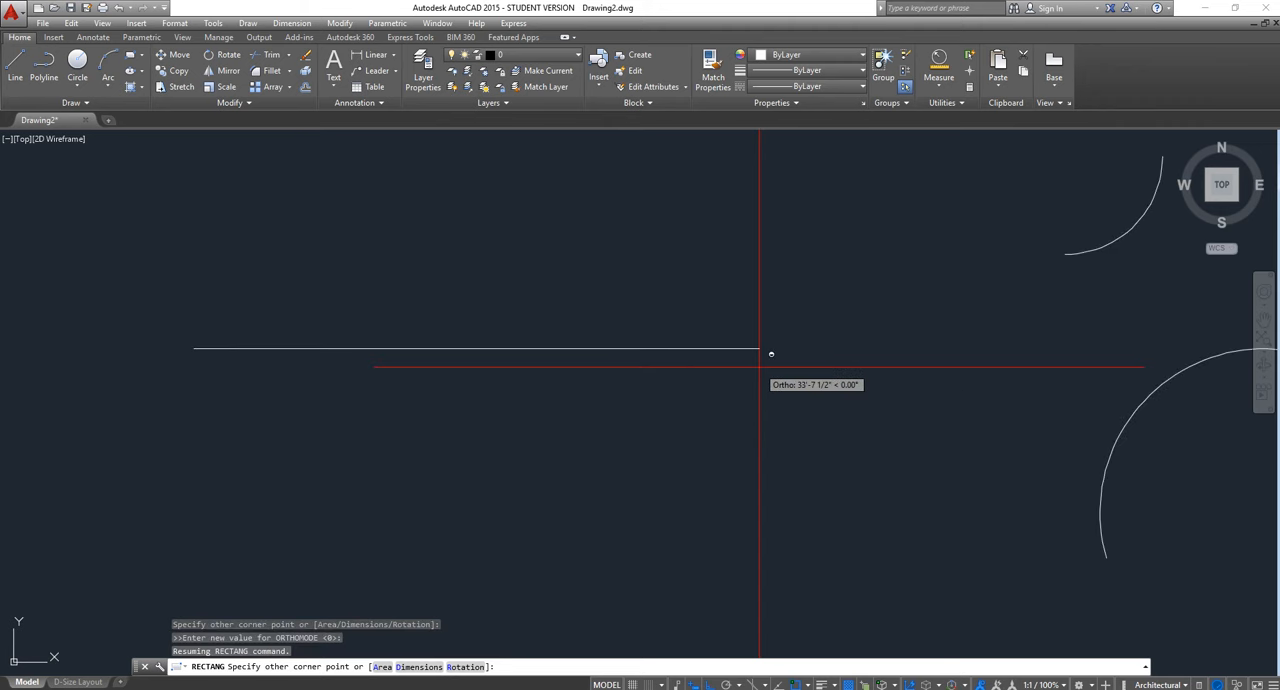
pyautogui.press('F8')
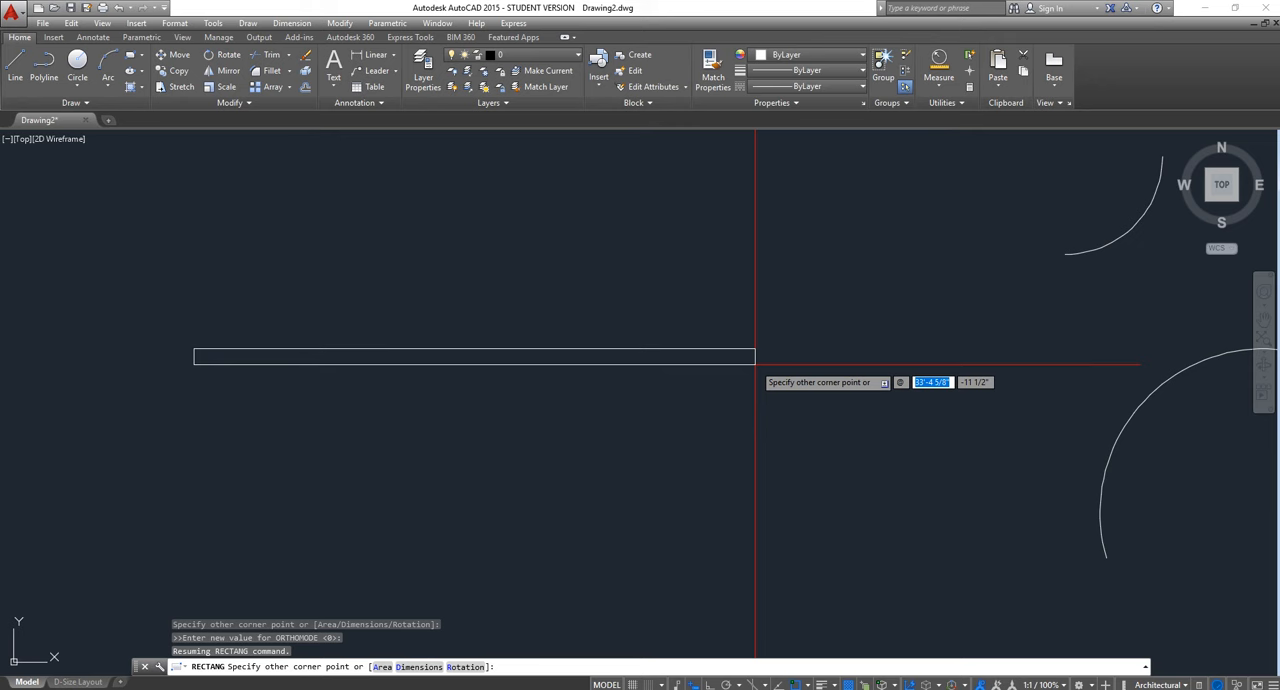
pyautogui.write('6')
pyautogui.press('Tab')
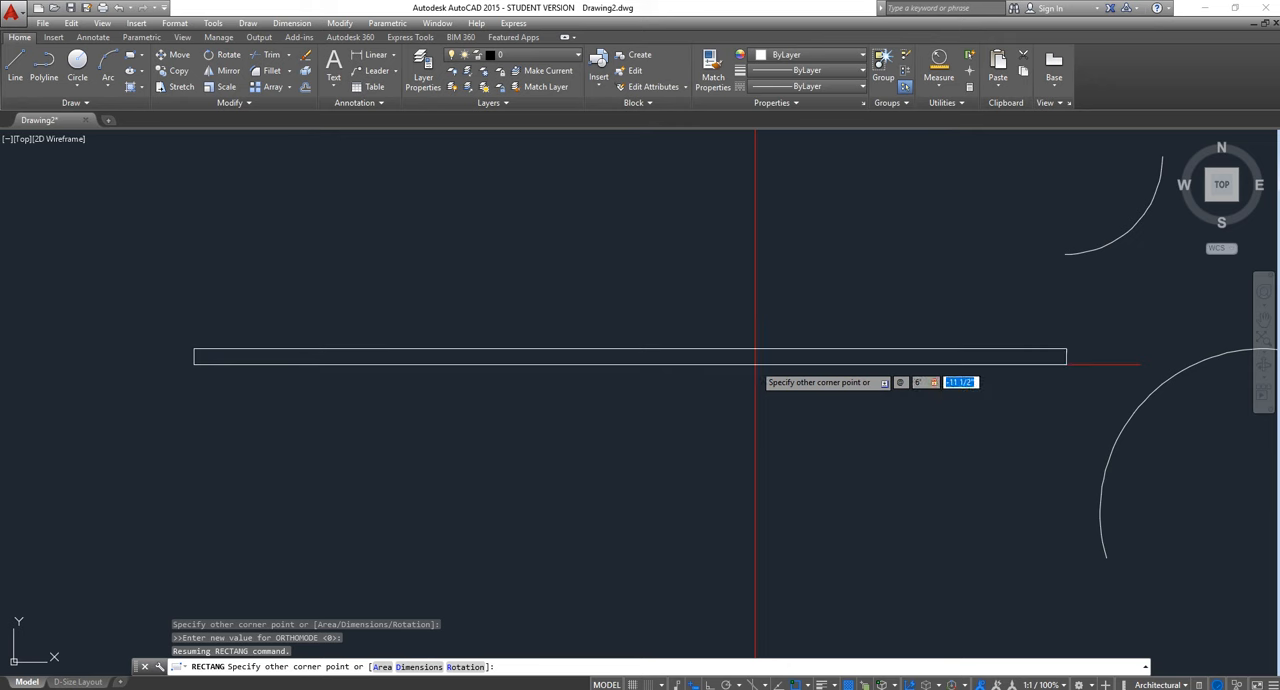
pyautogui.write('5')
pyautogui.press('Return')
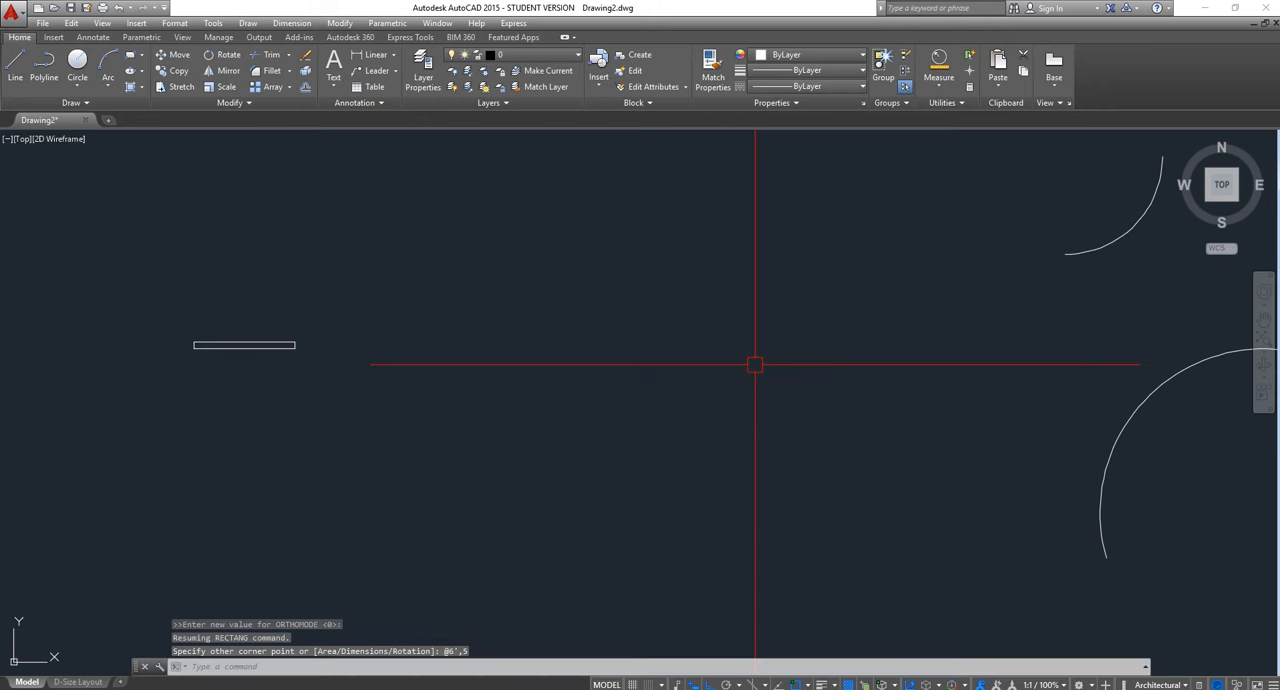
# Measure the length of the rectangle's upper edge from endpoint to endpoint
pyautogui.scroll(5, 148, 338)
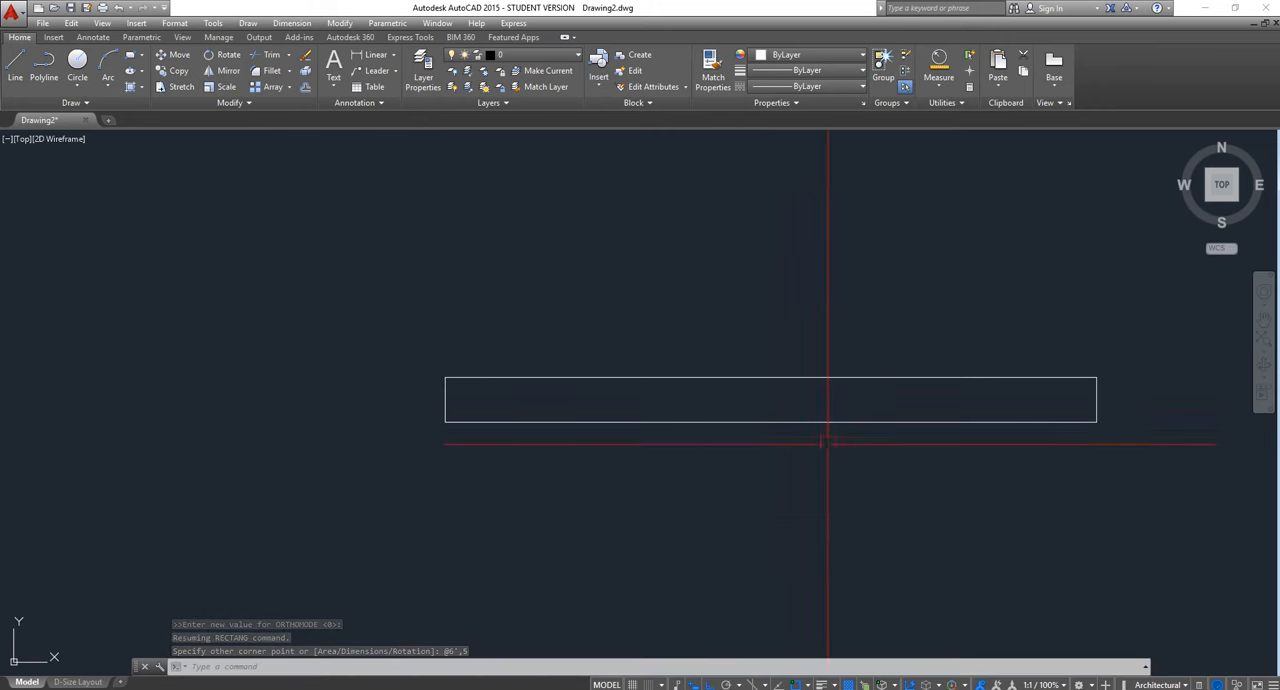
pyautogui.click(938, 86)
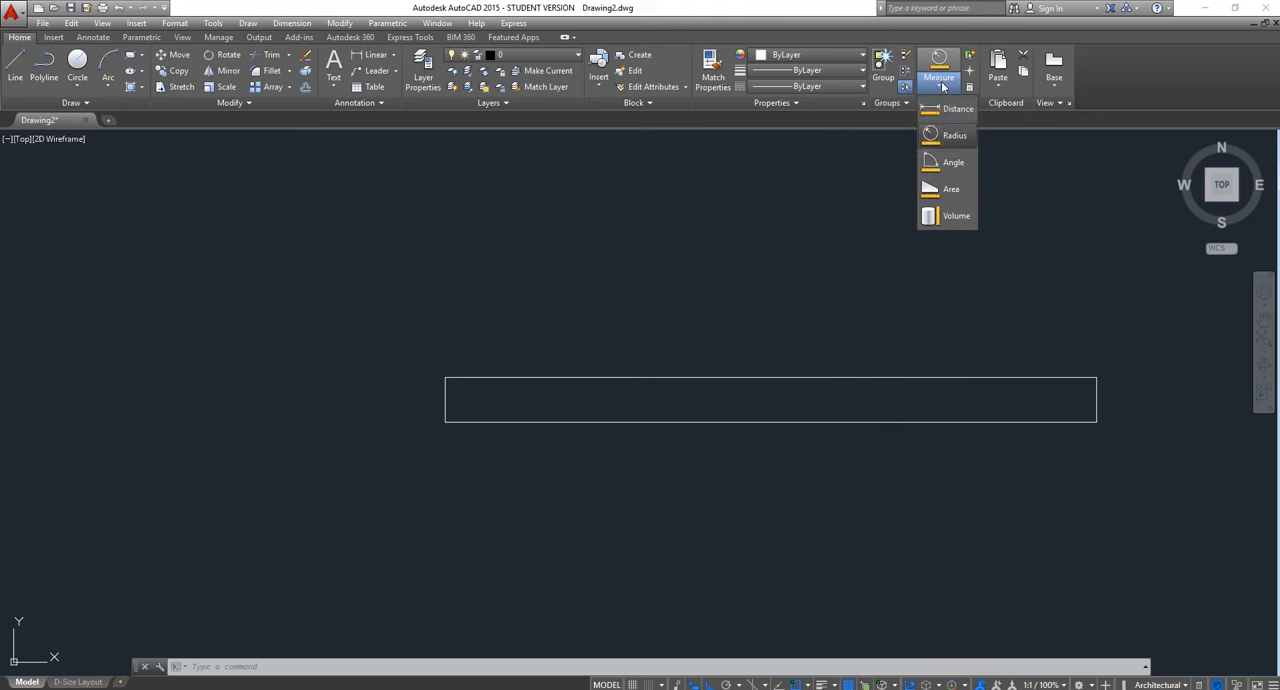
pyautogui.click(952, 109)
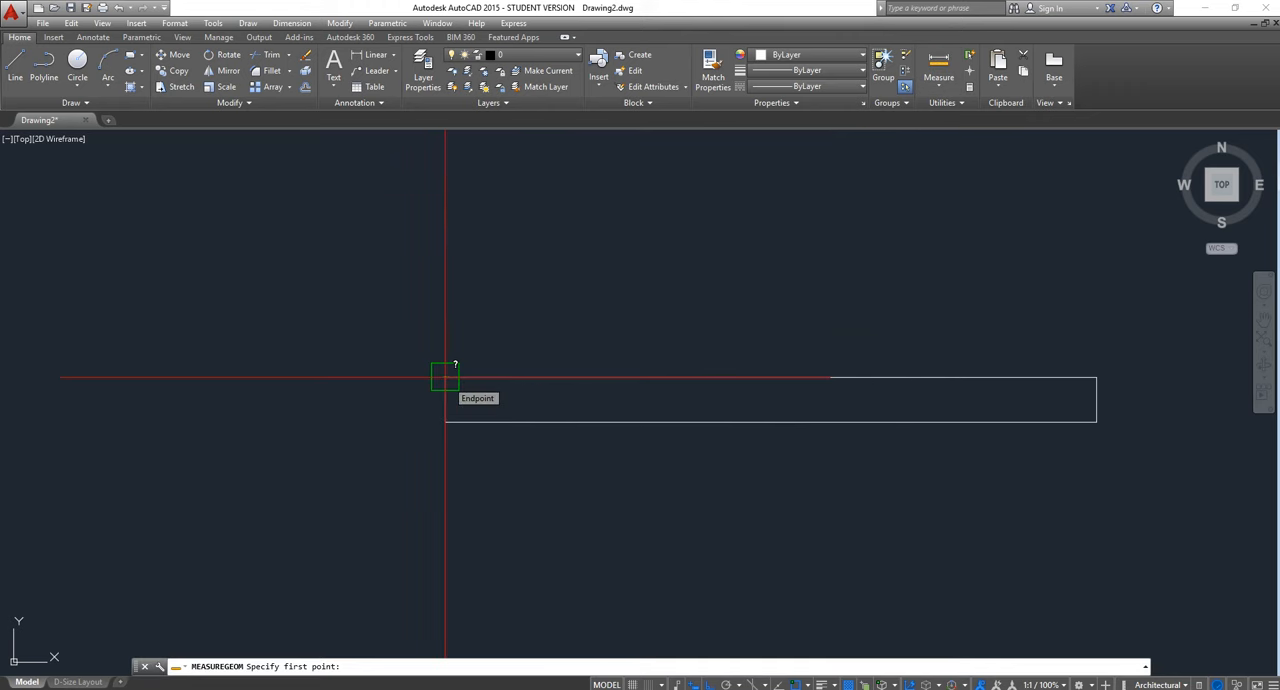
pyautogui.click(445, 377)
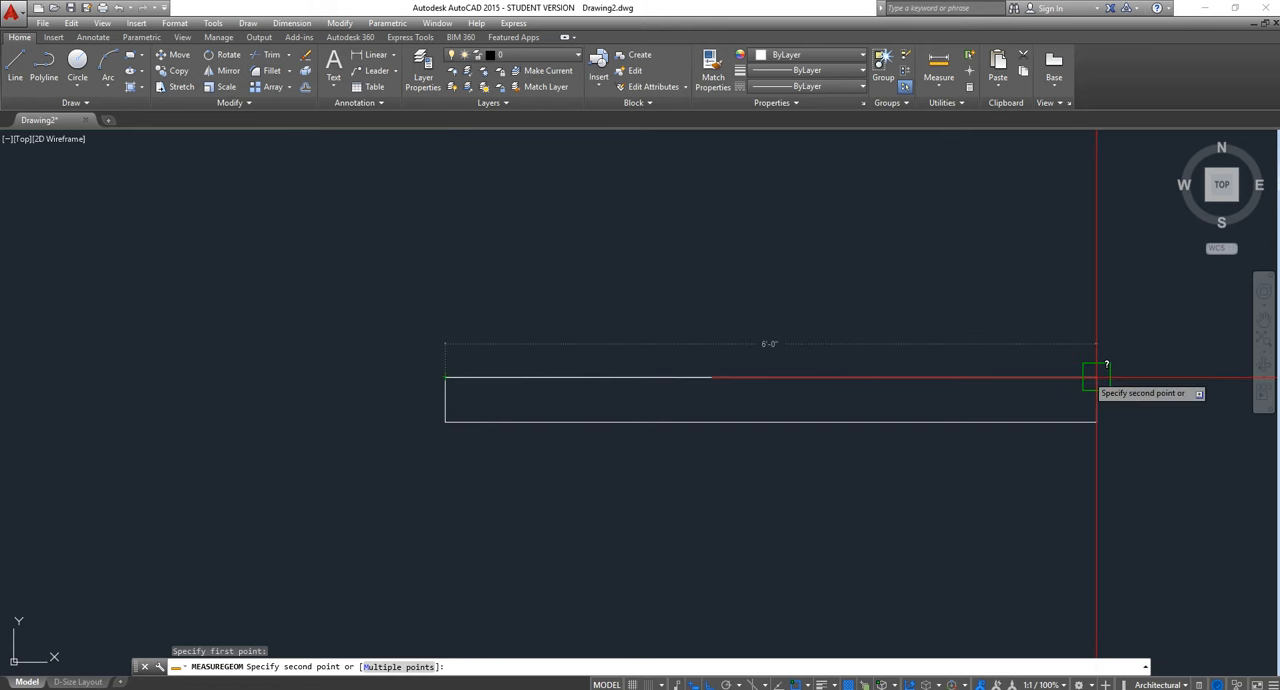
pyautogui.click(1096, 377)
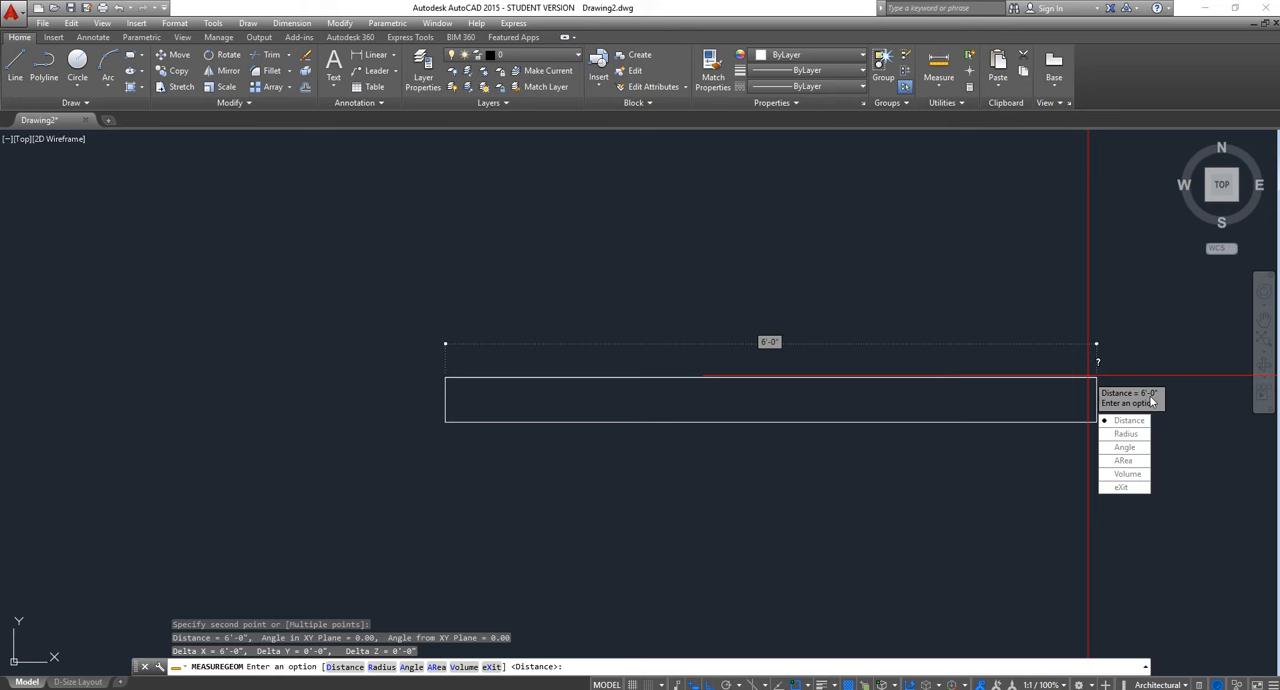
pyautogui.press('Escape')
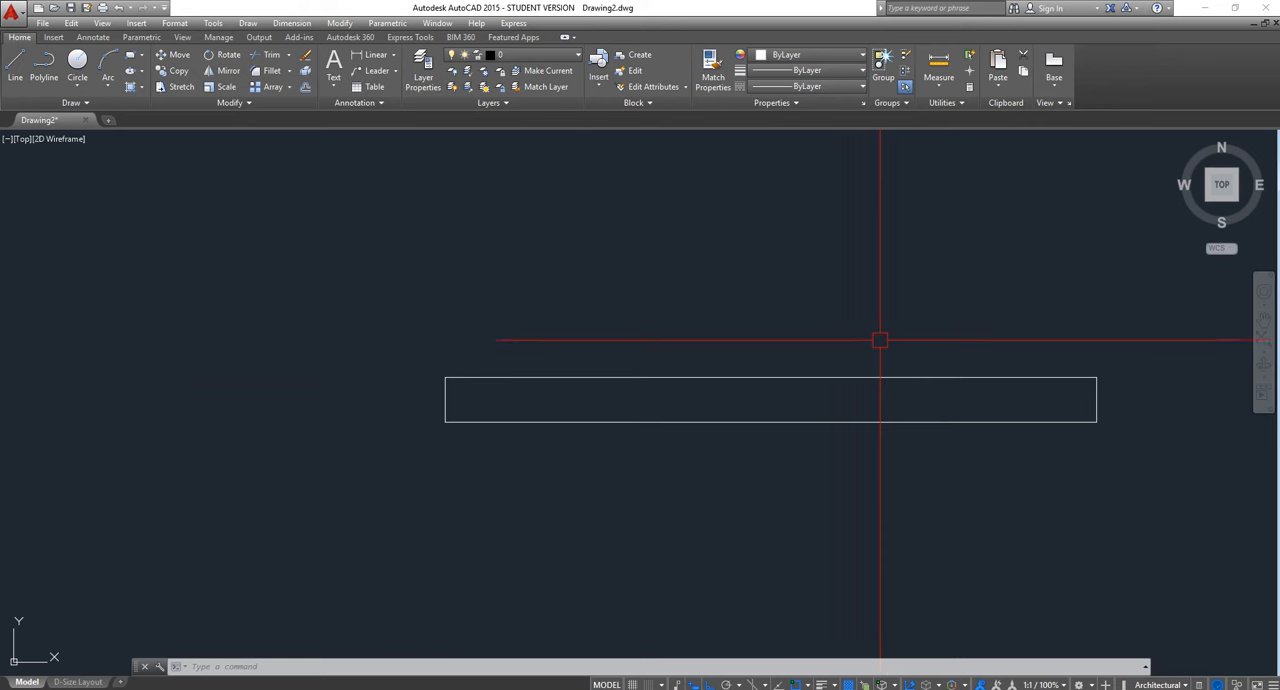
pyautogui.click(130, 55)
pyautogui.click(238, 206)
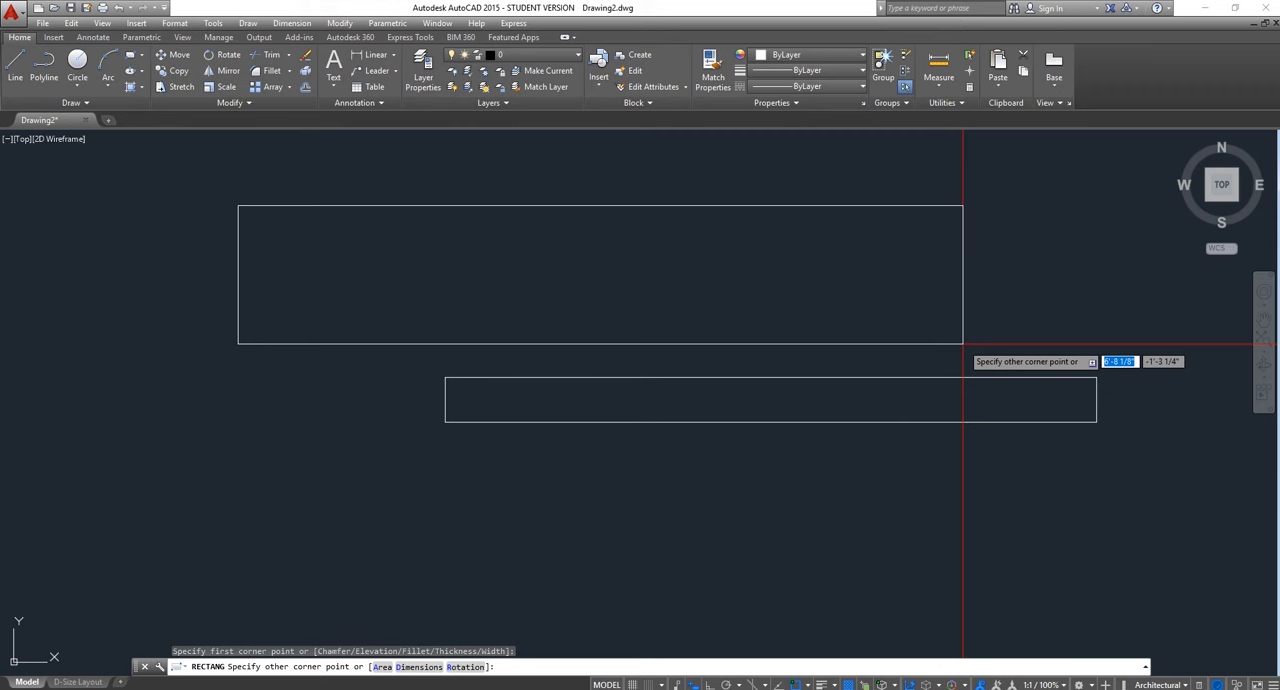
pyautogui.press('F8')
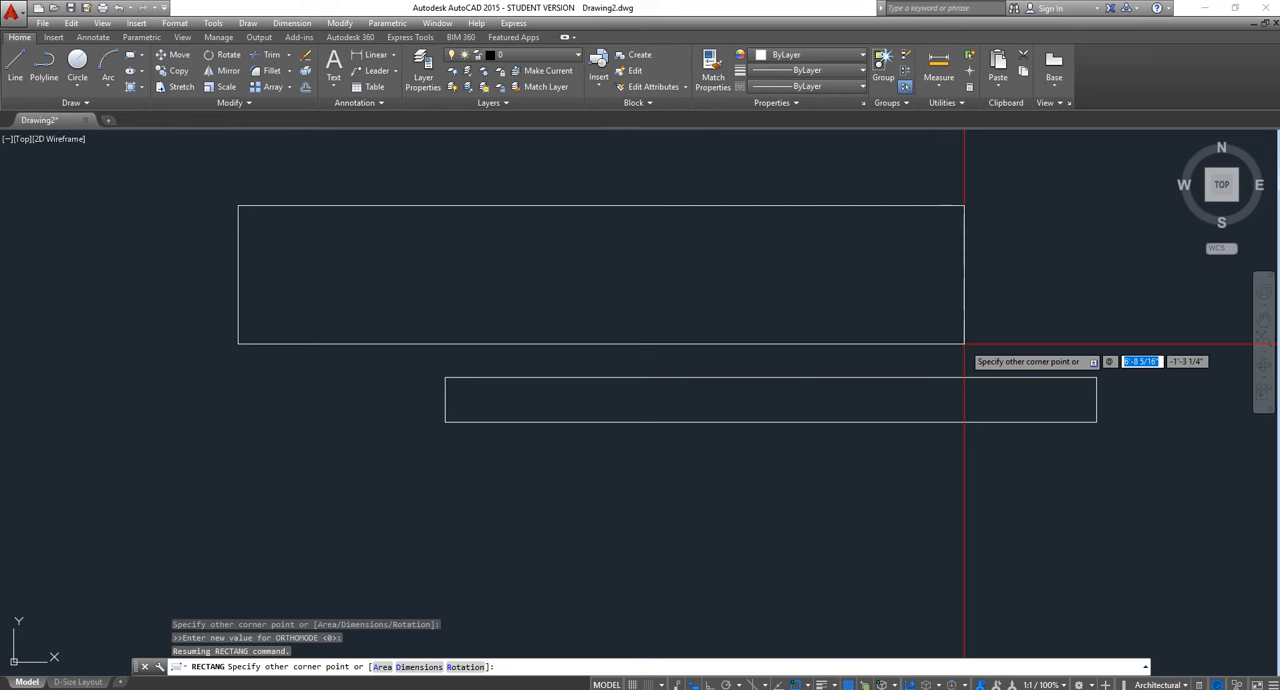
pyautogui.press('Escape')
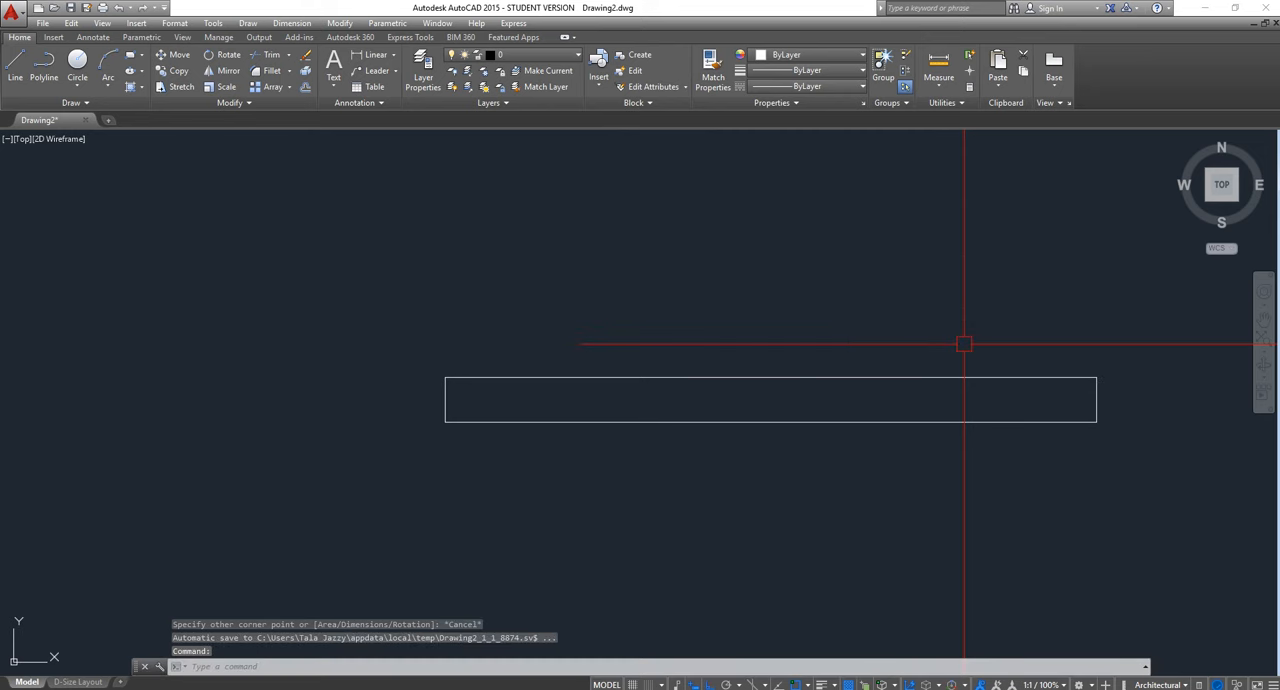
# Draw a rectangle 6' long and 5" high in the empty area above and to the left of the existing one
pyautogui.click(130, 57)
pyautogui.click(315, 242)
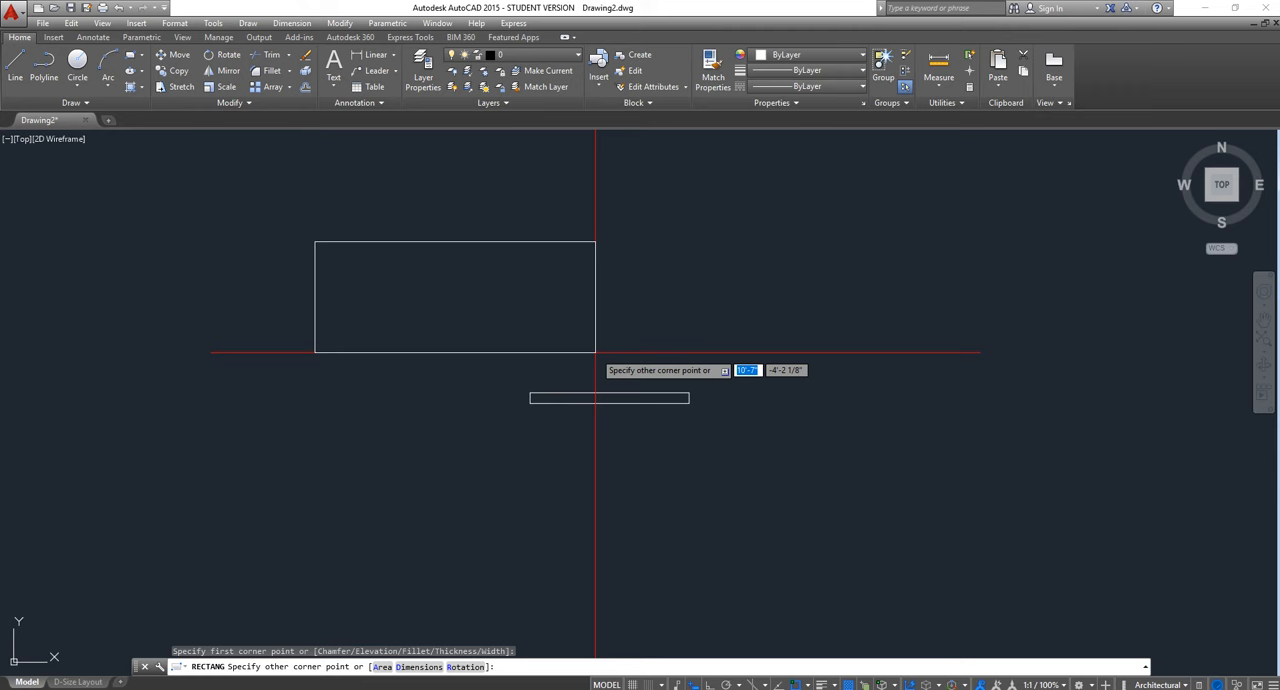
pyautogui.write("6'")
pyautogui.press('Tab')
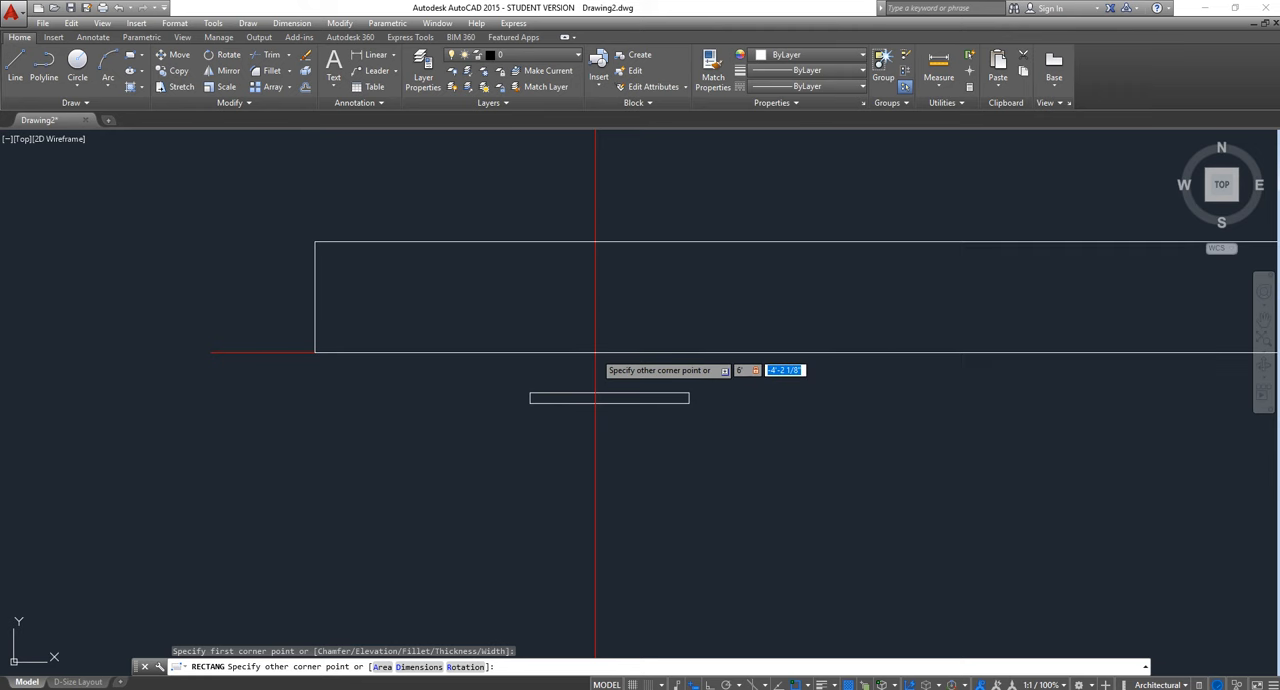
pyautogui.write('5')
pyautogui.press('Return')
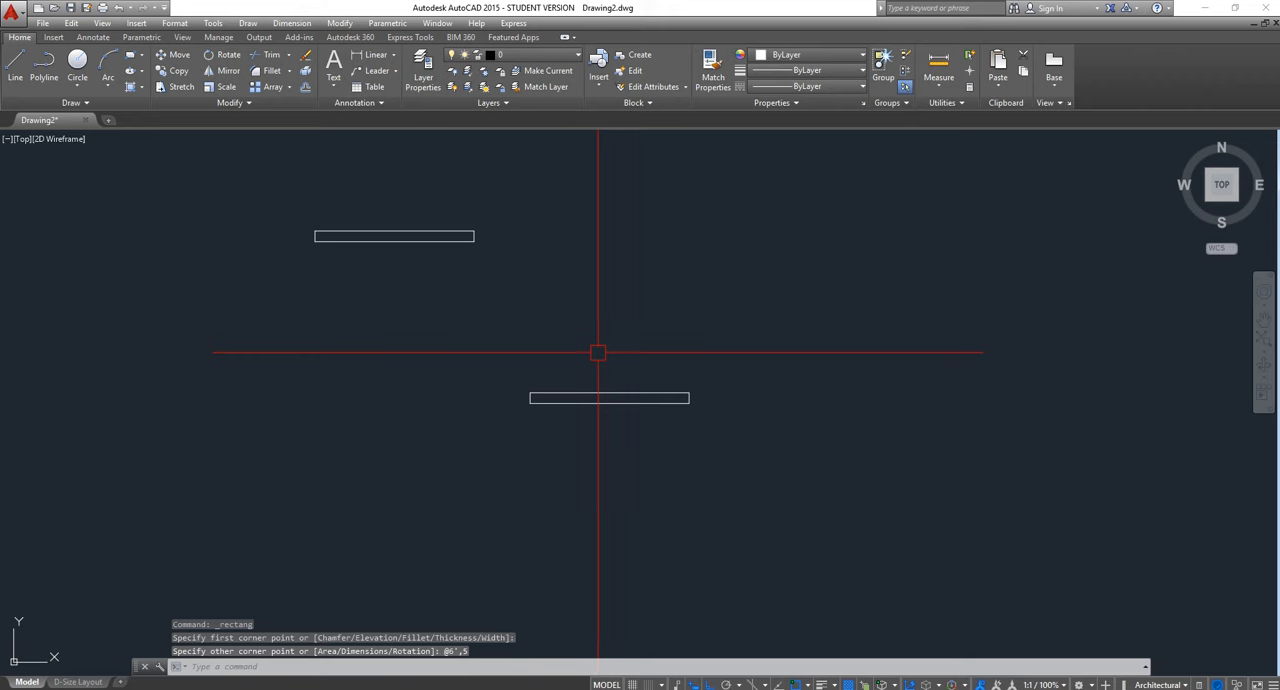
# Try to measure the length of the new rectangle's upper edge from corner to corner
pyautogui.click(938, 66)
pyautogui.click(315, 231)
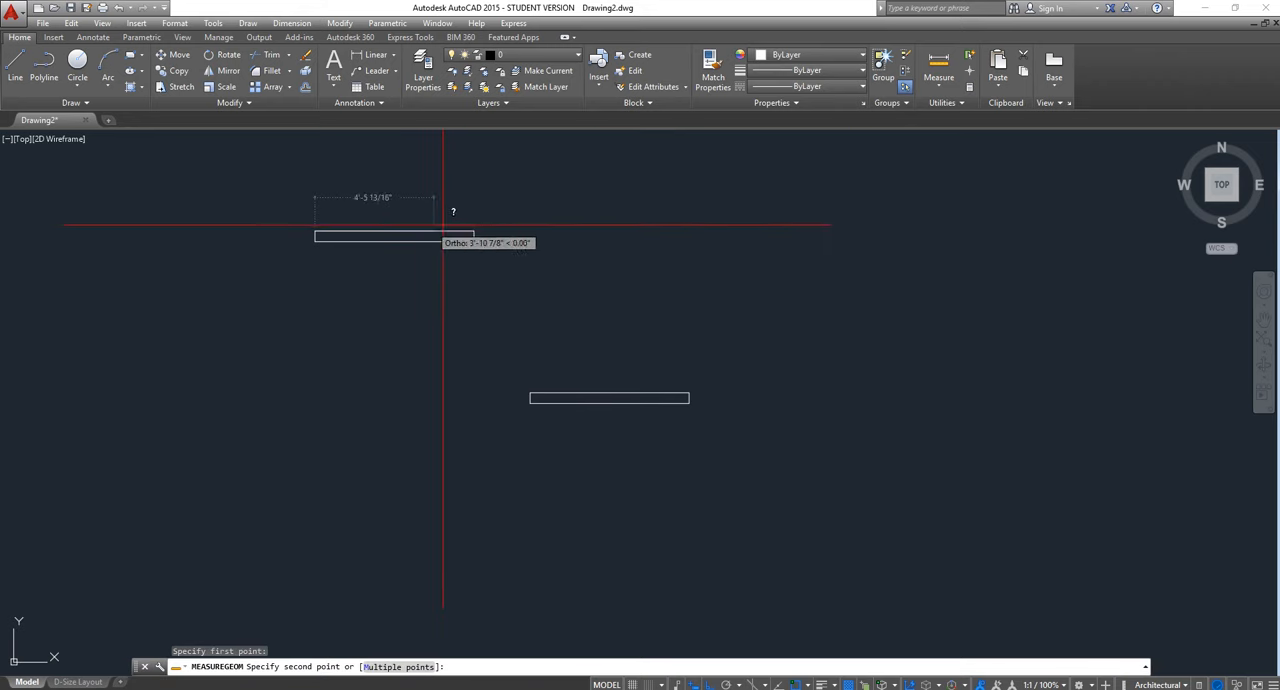
pyautogui.click(474, 231)
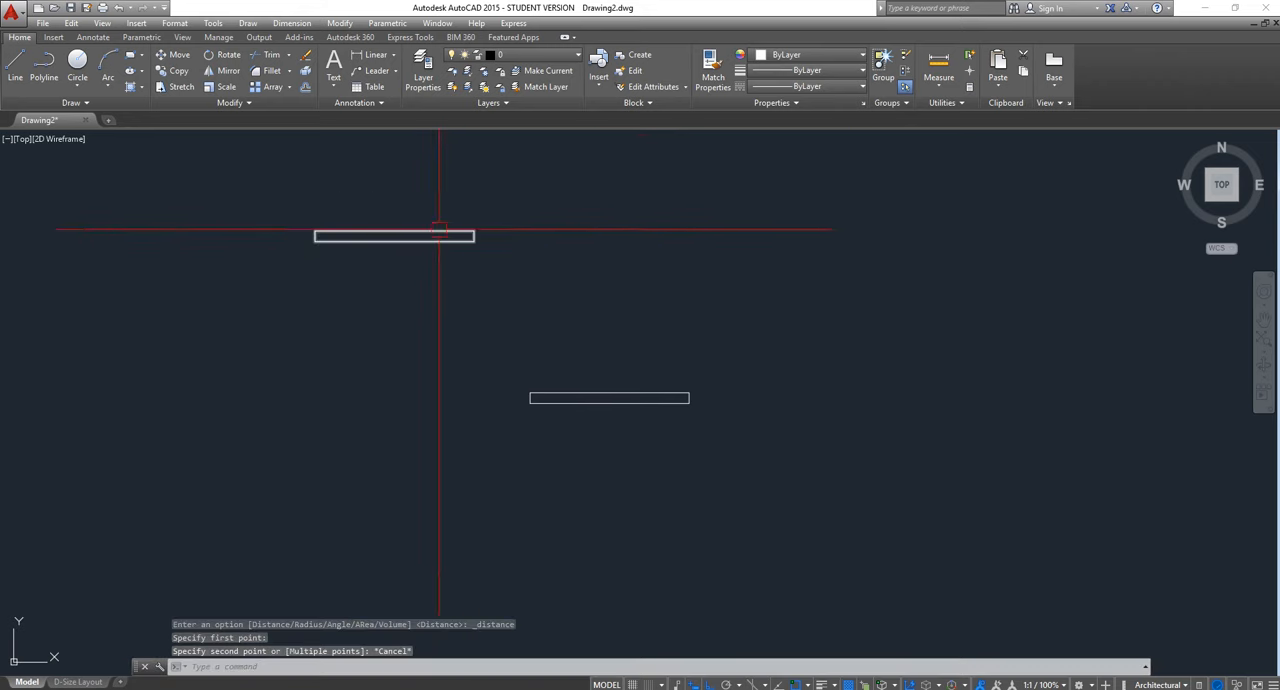
# Draw a third rectangle 6' long and 5" high, lower and farther left than the second one
pyautogui.click(130, 55)
pyautogui.scroll(-2, 693, 324)
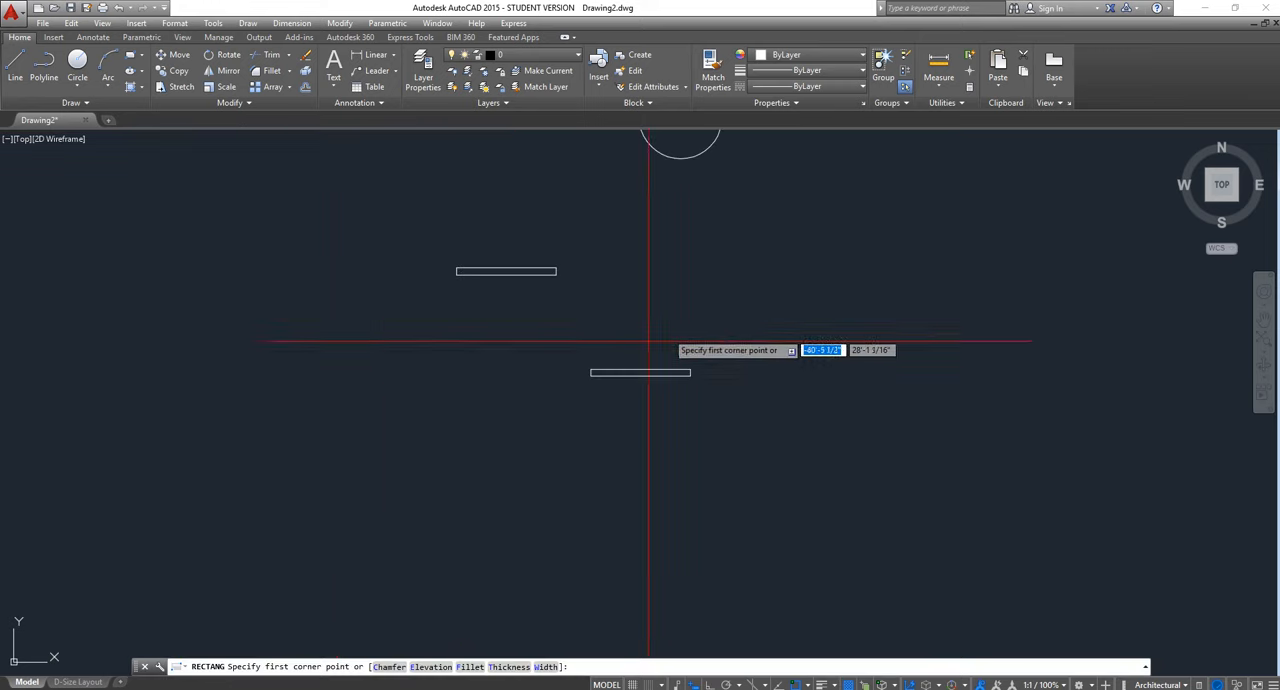
pyautogui.click(337, 330)
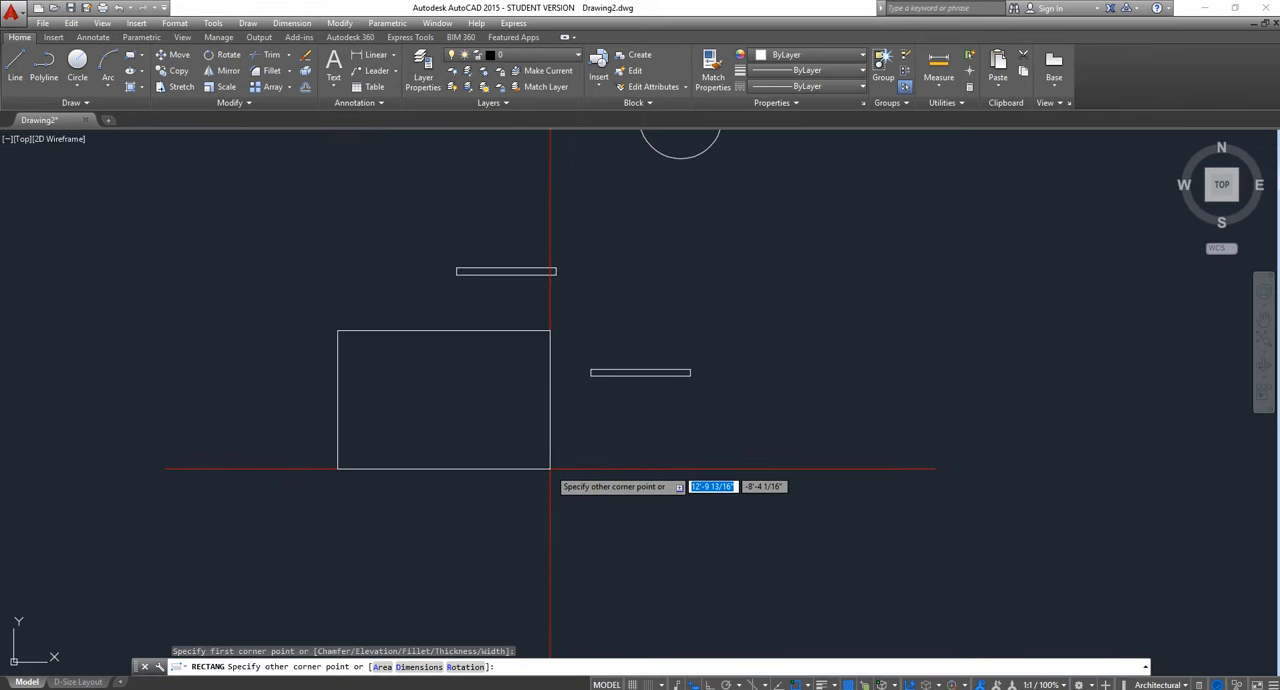
pyautogui.press('BackSpace')
pyautogui.write("6'")
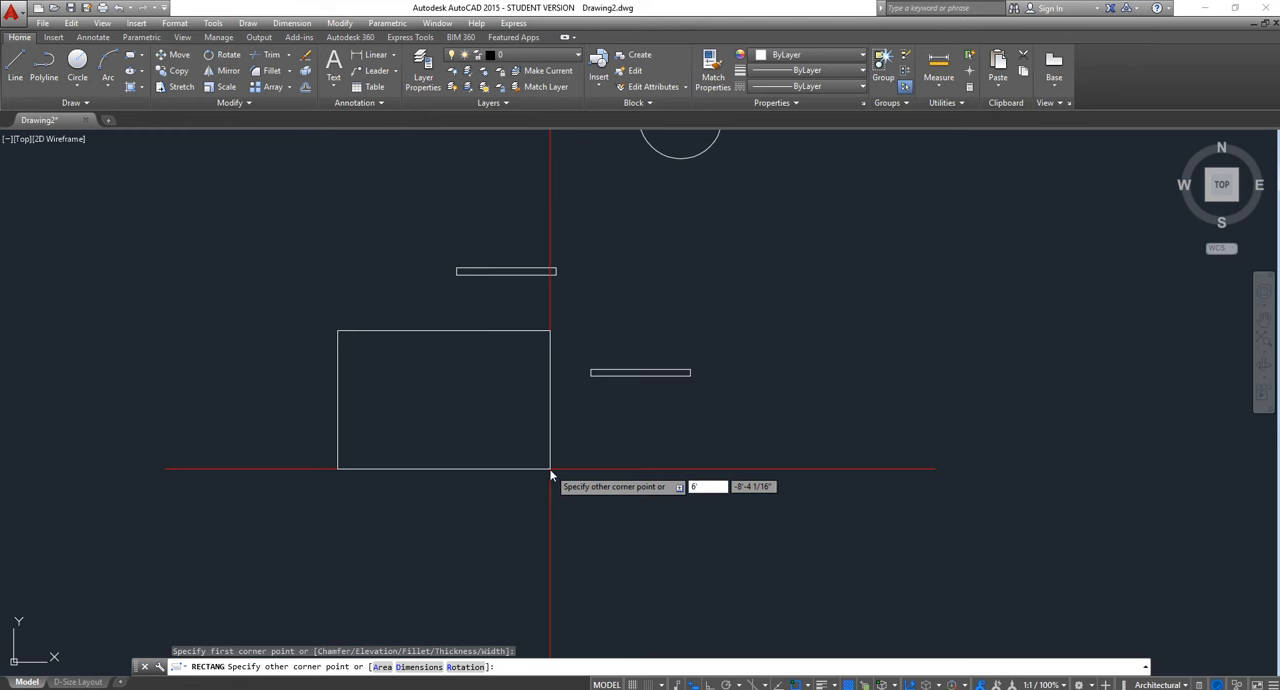
pyautogui.press('Tab')
pyautogui.write('5')
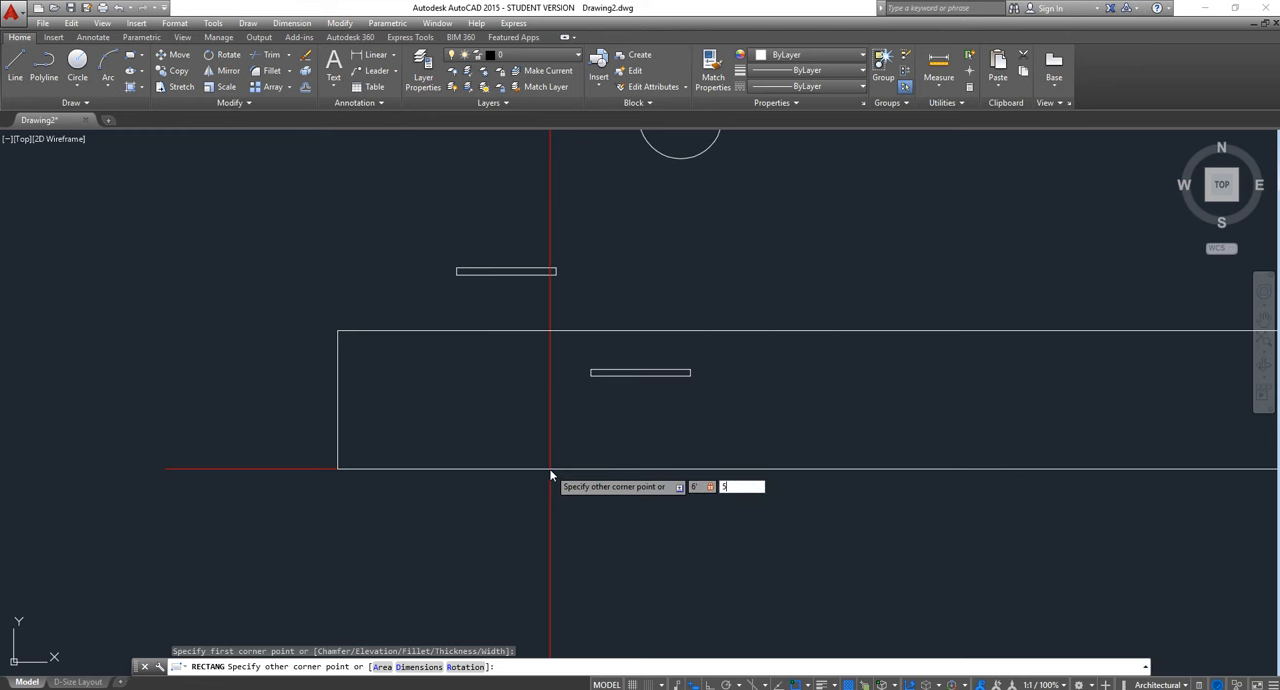
pyautogui.press('Return')
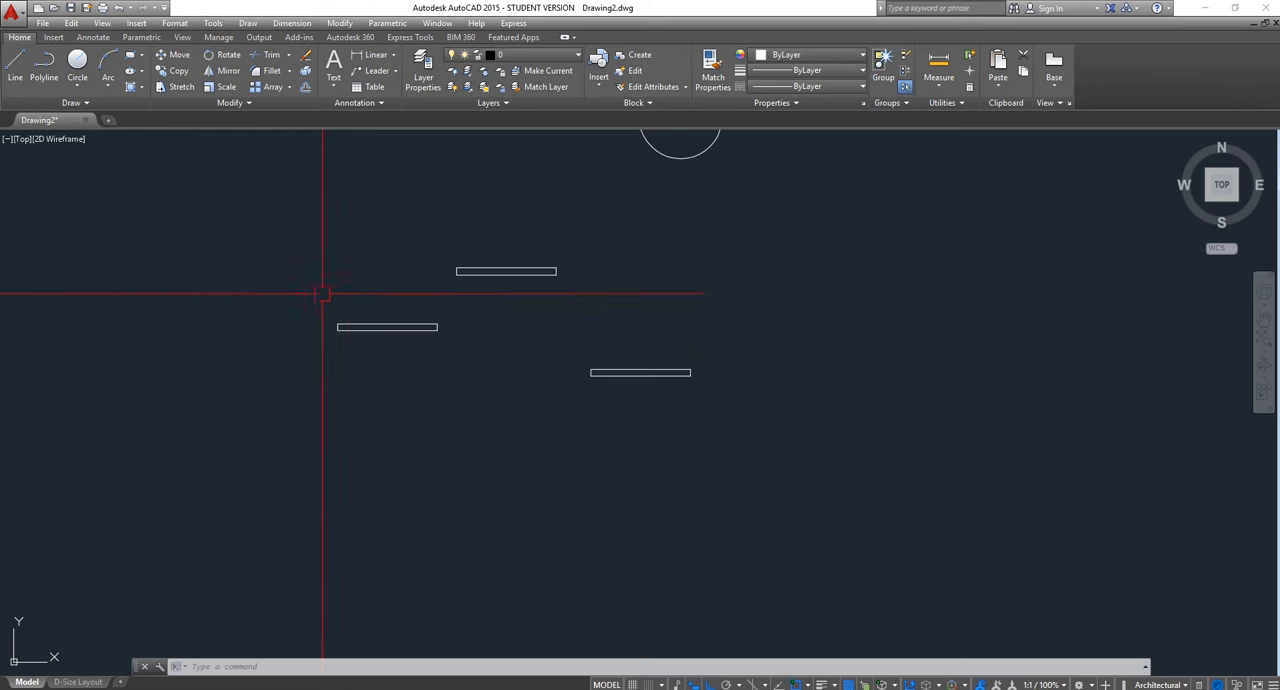
pyautogui.scroll(6, 323, 332)
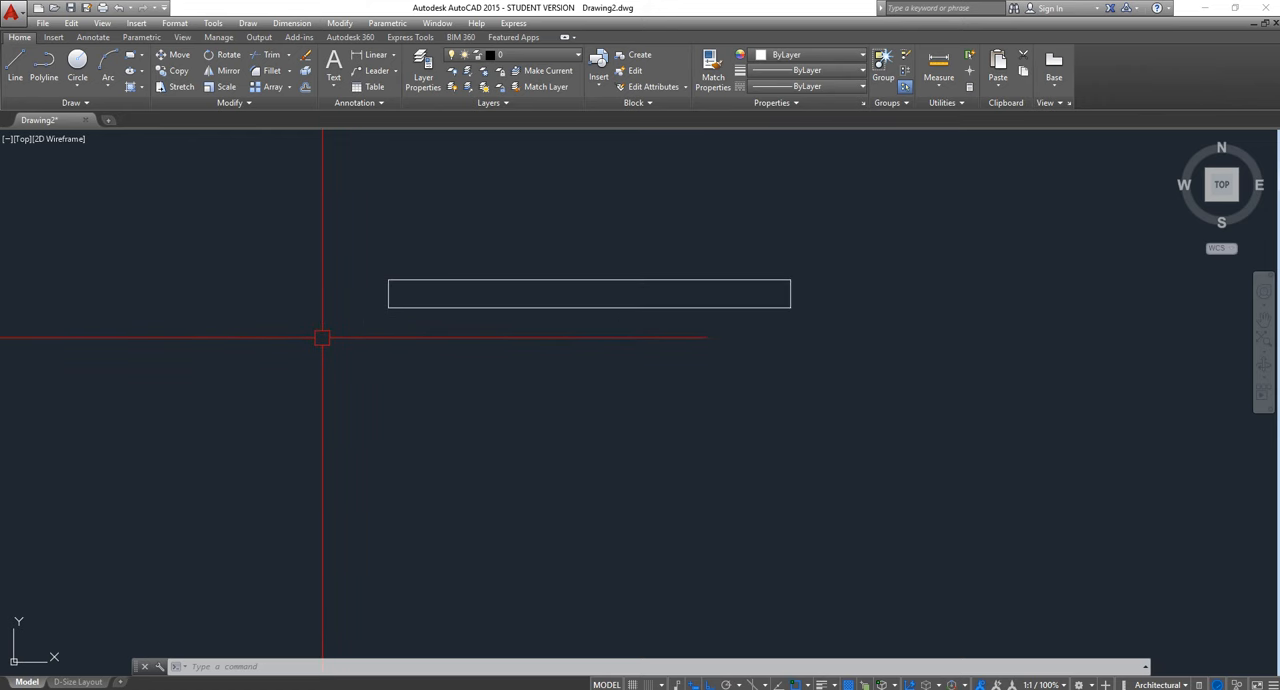
pyautogui.scroll(-2, 349, 334)
pyautogui.scroll(-3, 287, 320)
pyautogui.click(563, 286)
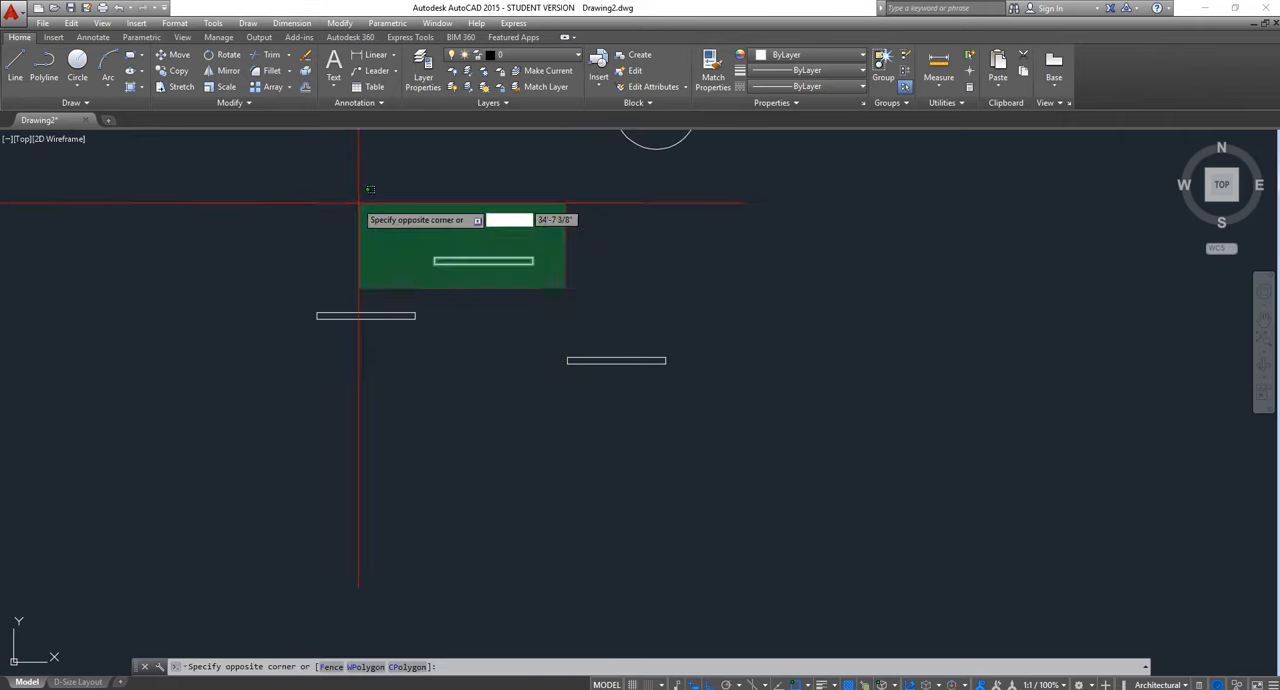
pyautogui.click(358, 203)
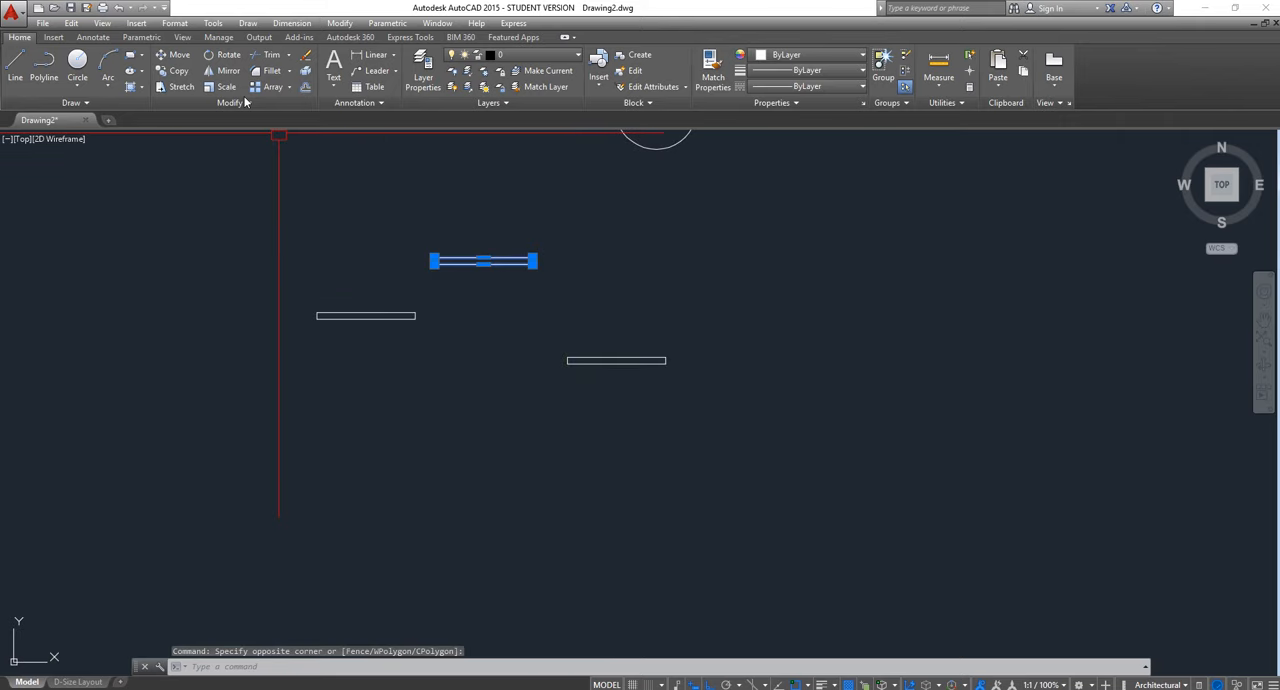
pyautogui.press('Escape')
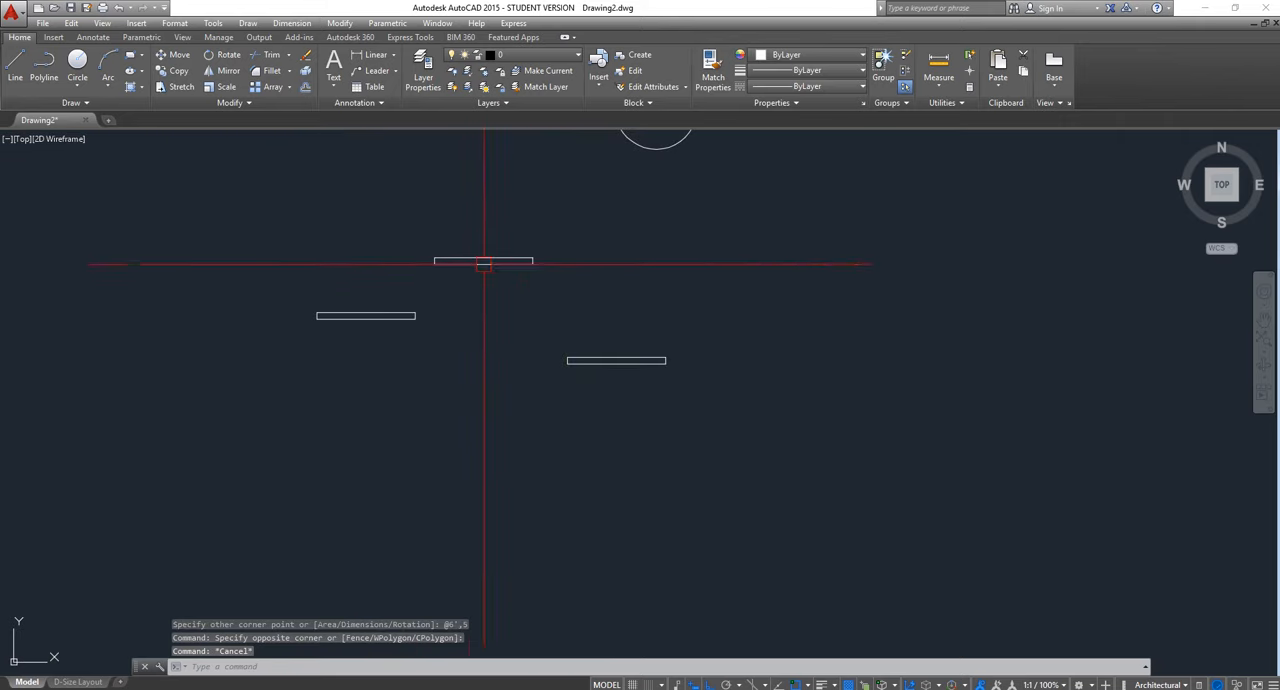
# Draw an upright rectangle 5" wide and 6' high, starting from the lower-left corner of the leftmost rectangle
pyautogui.click(130, 55)
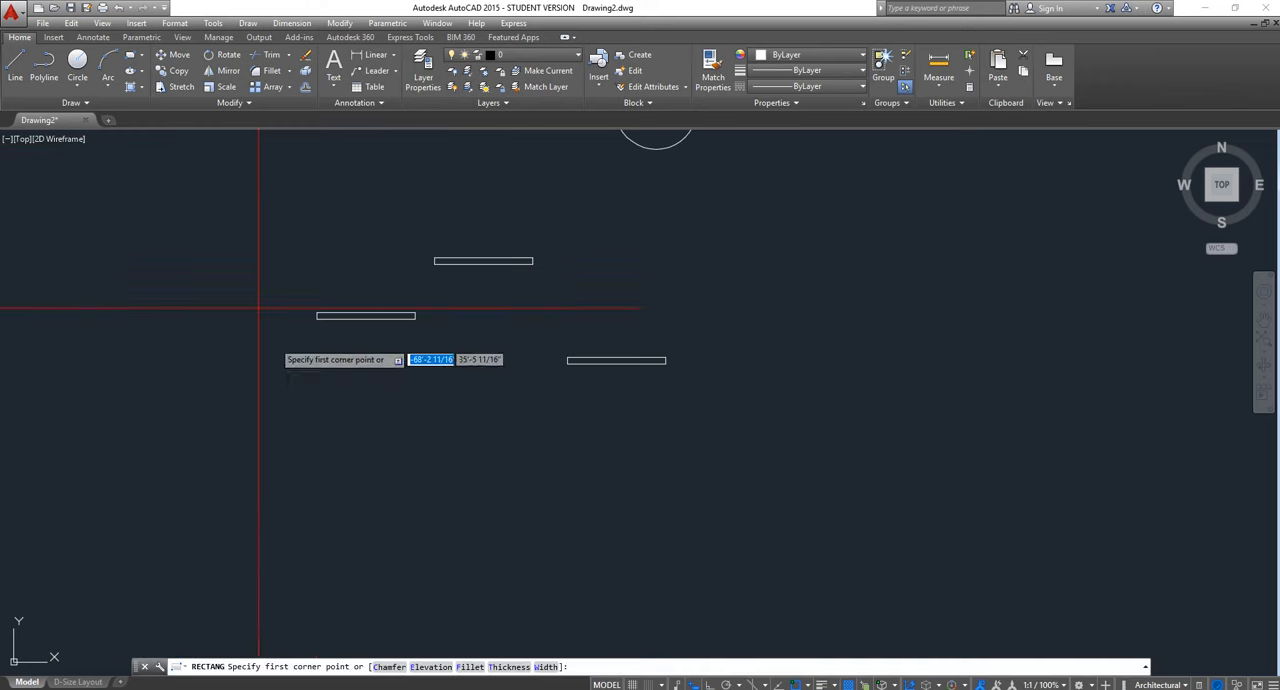
pyautogui.scroll(5, 270, 320)
pyautogui.click(314, 263)
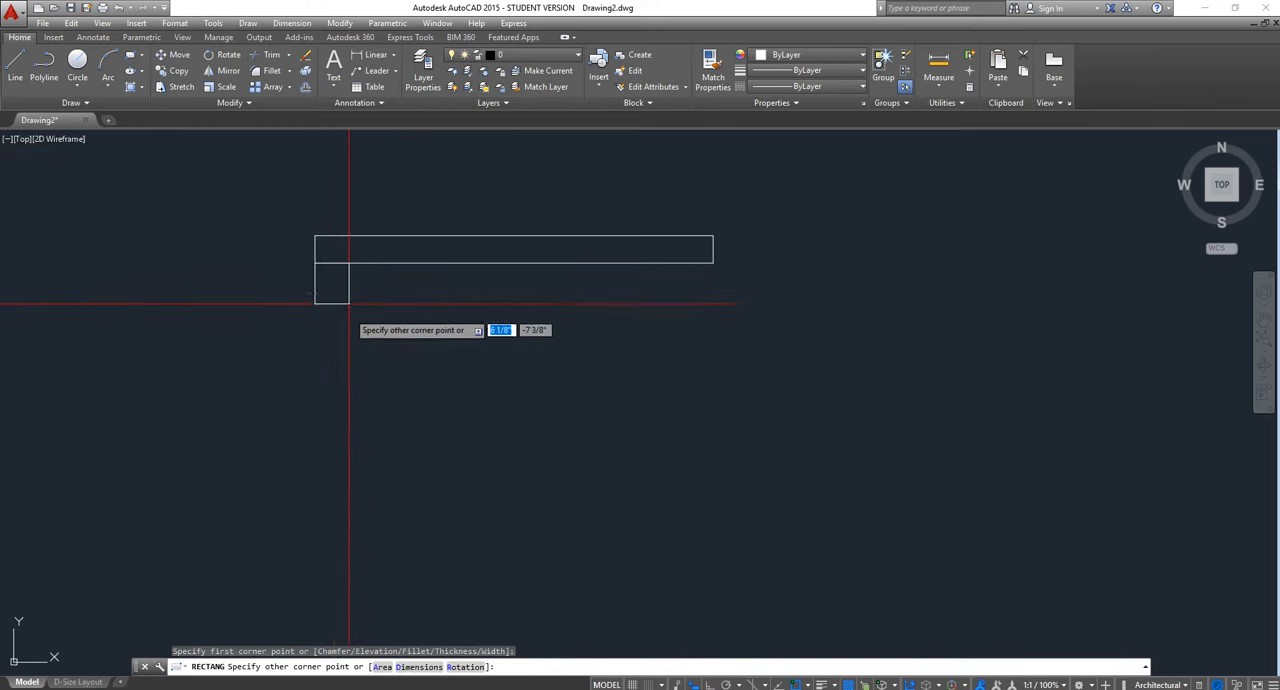
pyautogui.scroll(-4, 341, 525)
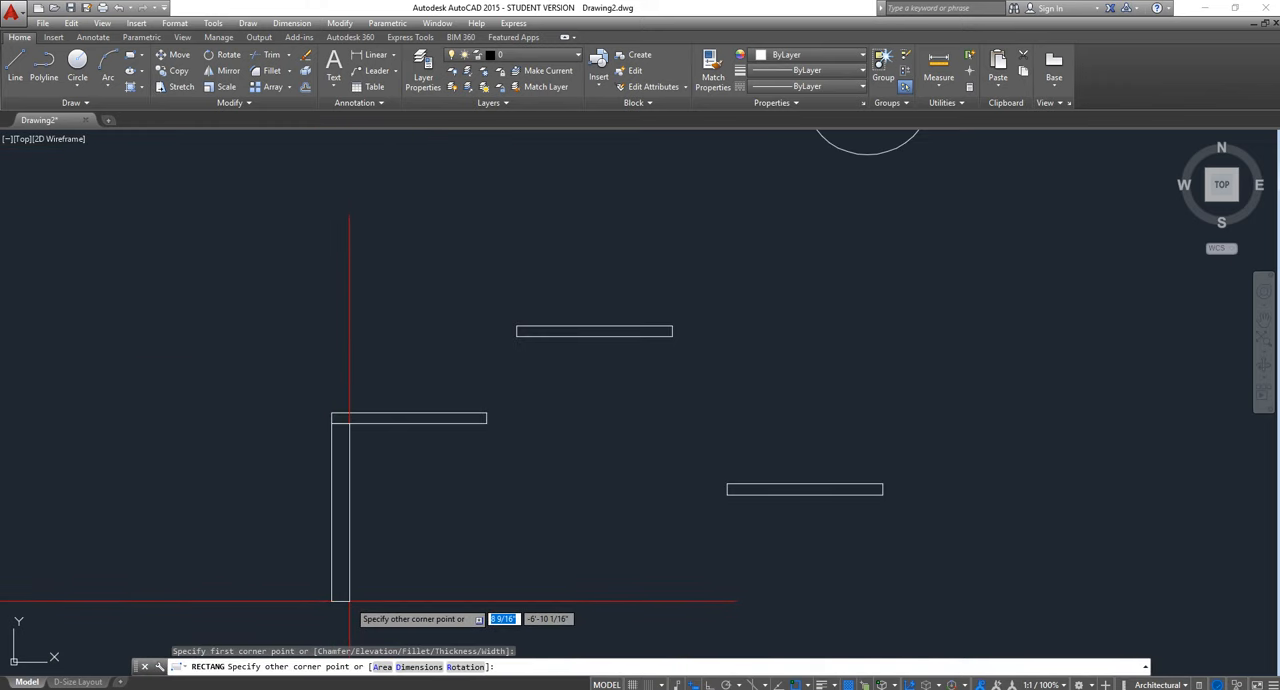
pyautogui.write('5')
pyautogui.press('Tab')
pyautogui.write('6')
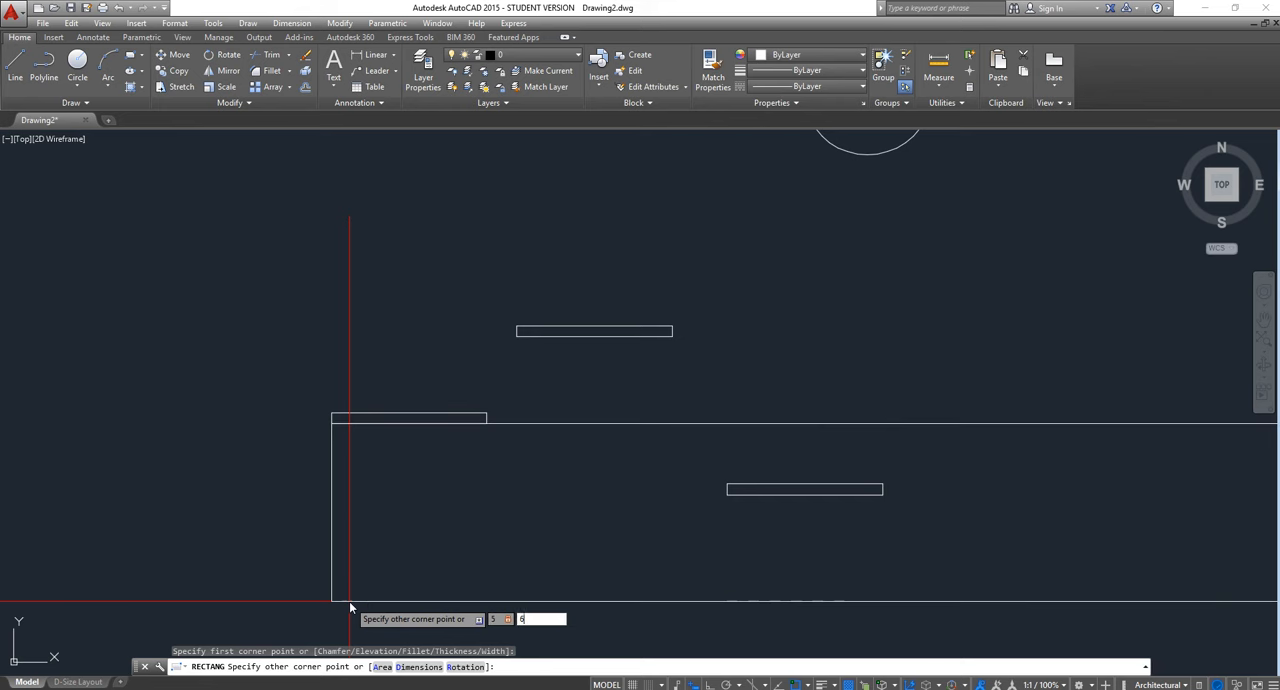
pyautogui.press('Return')
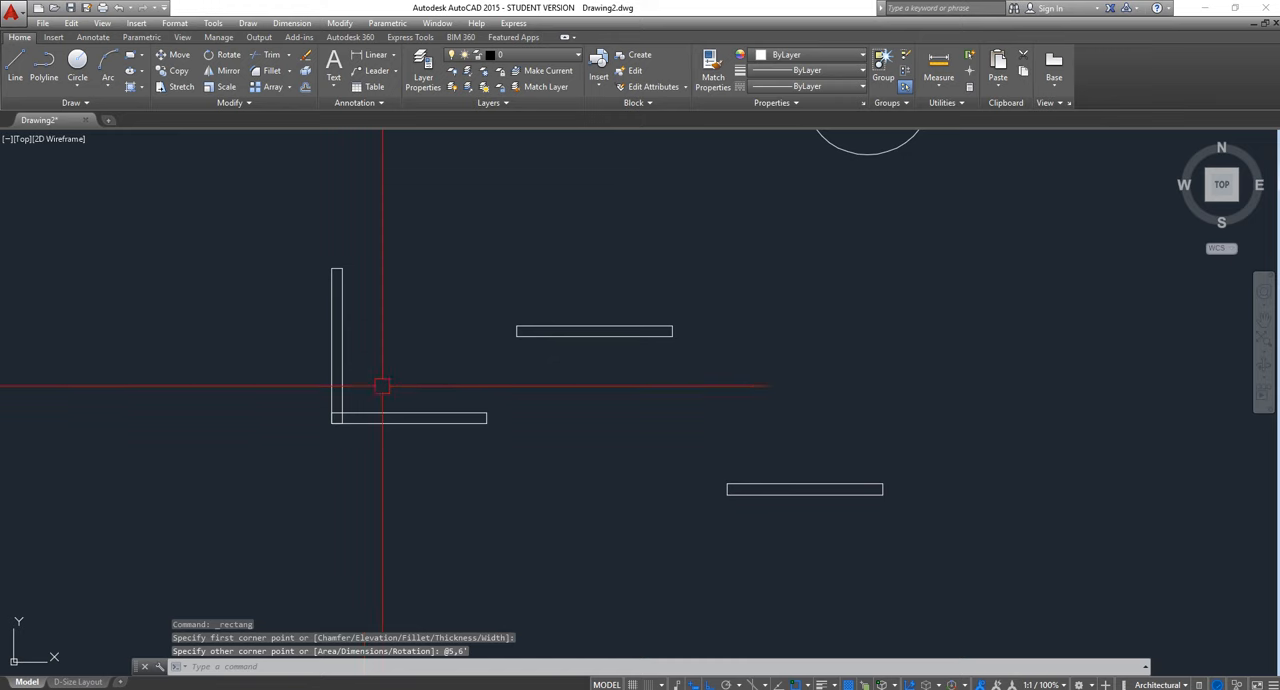
# Start a gradient fill and set its first colour to light blue 173,221,247 and its second colour to white 255,255,255
pyautogui.scroll(2, 342, 330)
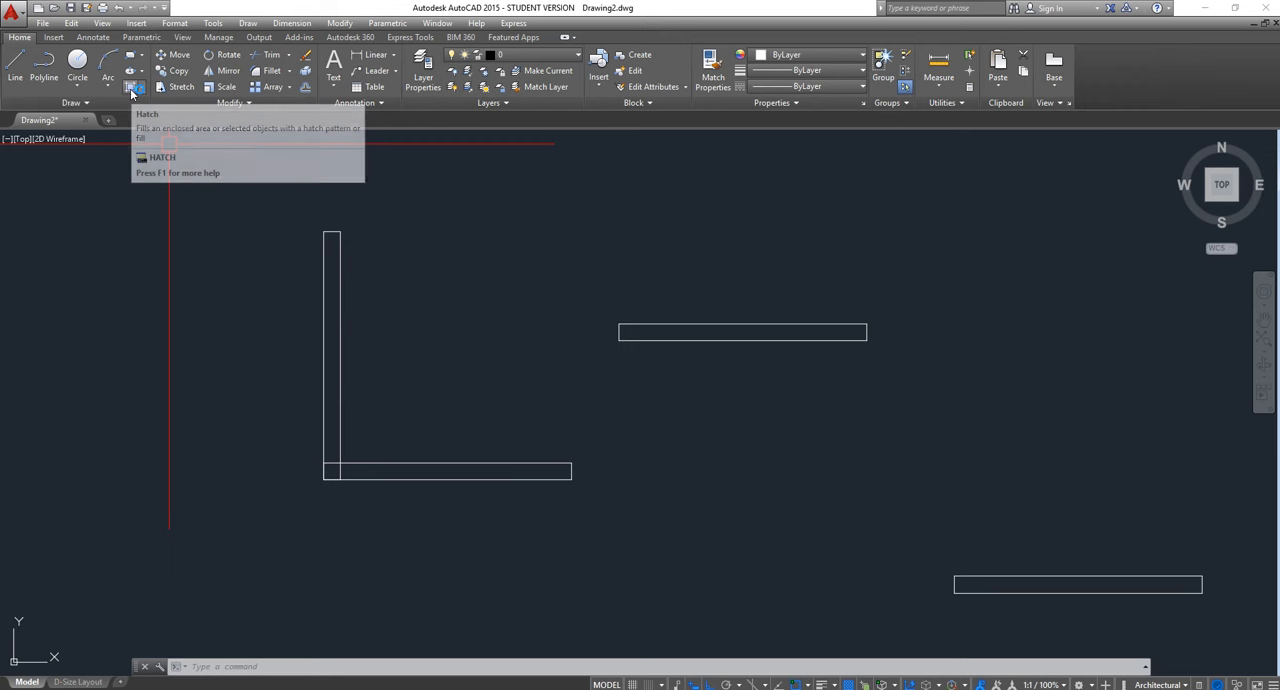
pyautogui.click(144, 89)
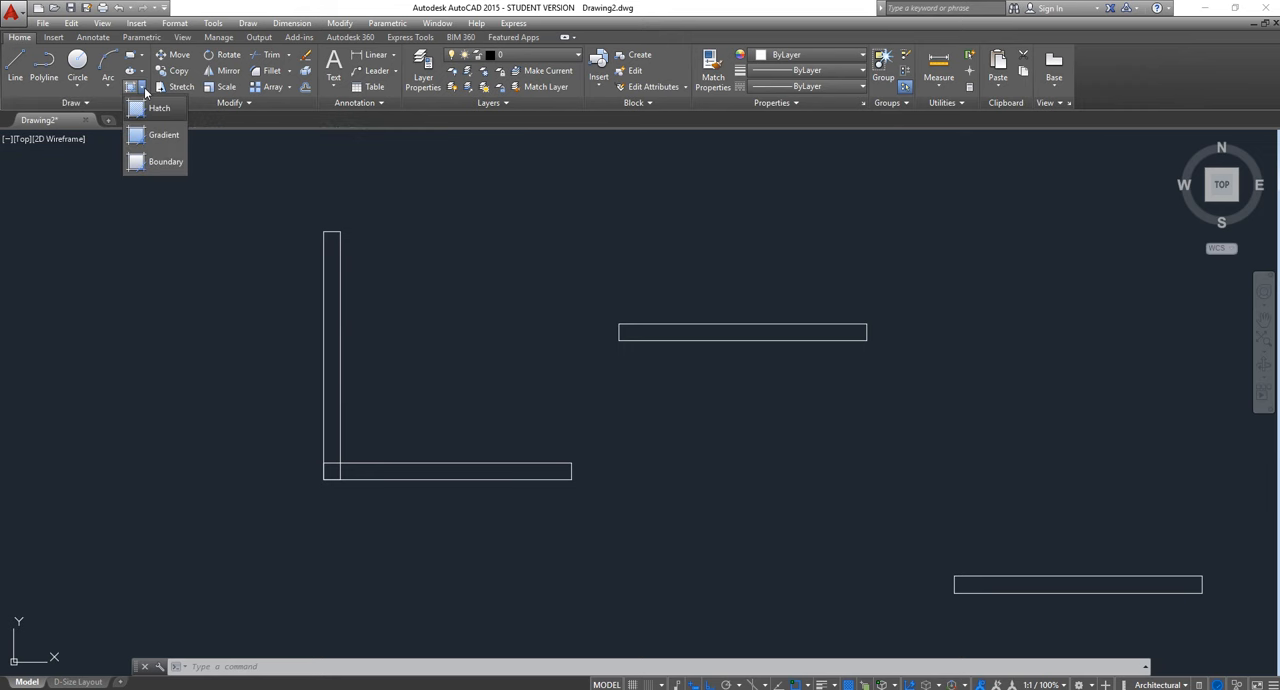
pyautogui.click(143, 138)
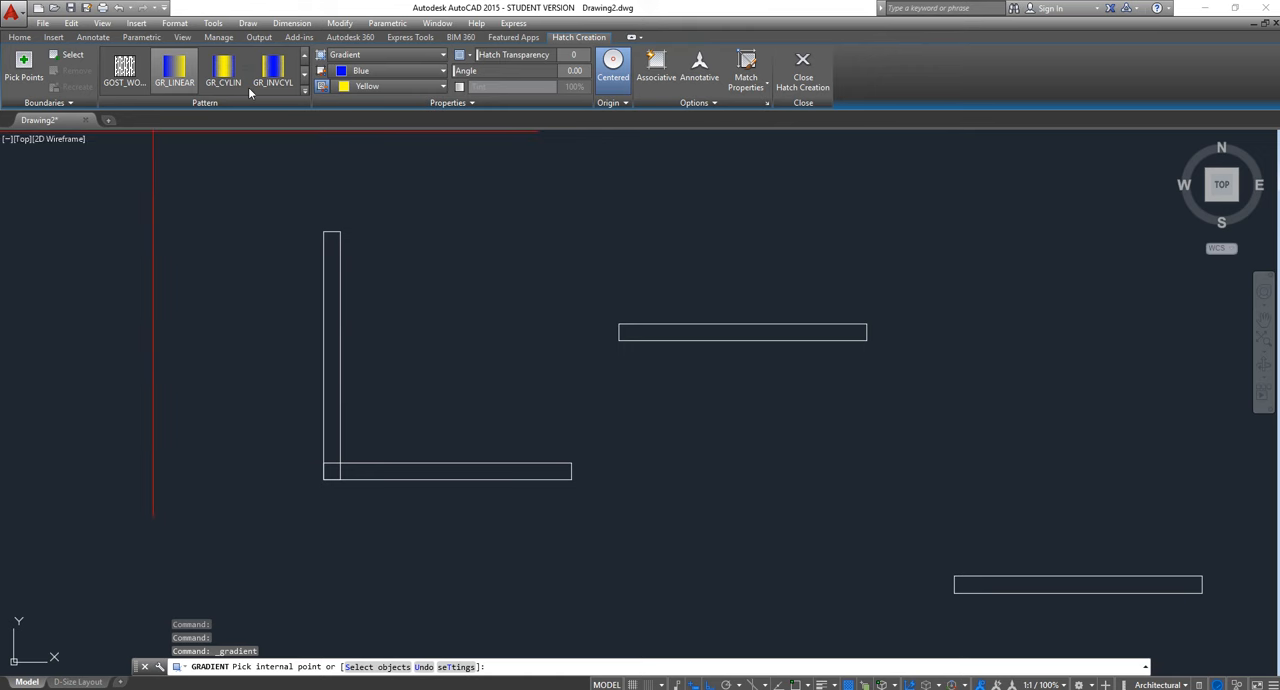
pyautogui.click(386, 87)
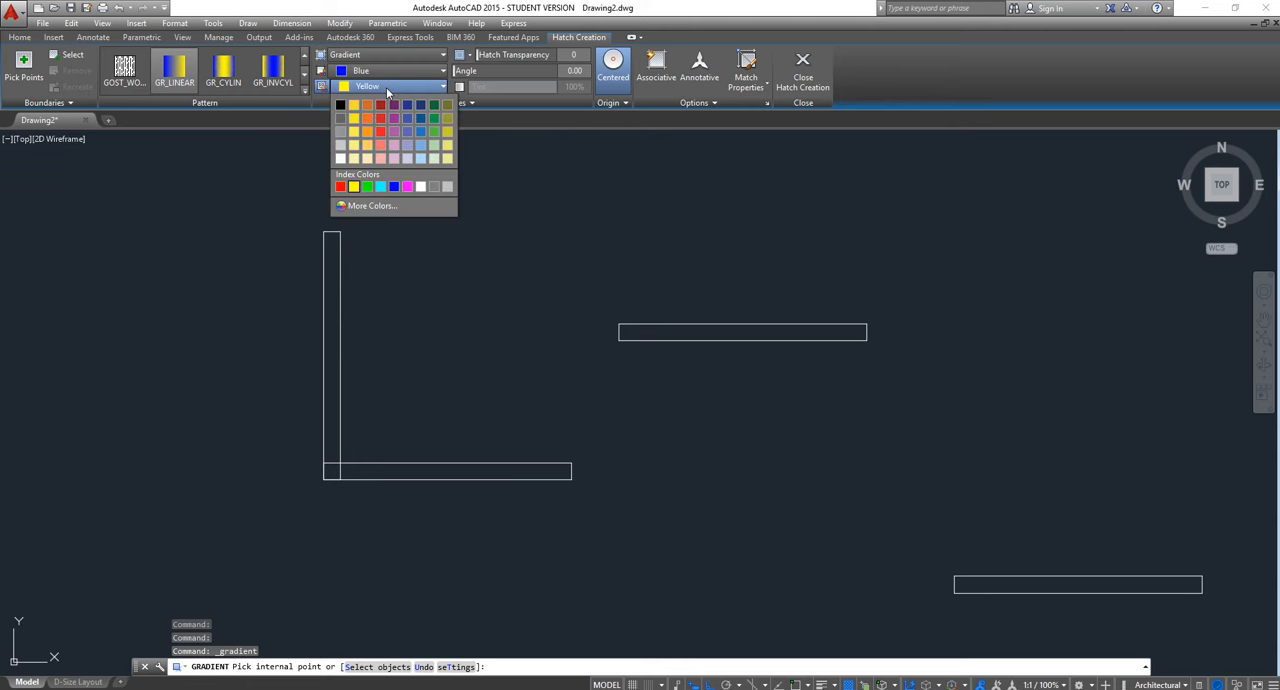
pyautogui.click(340, 160)
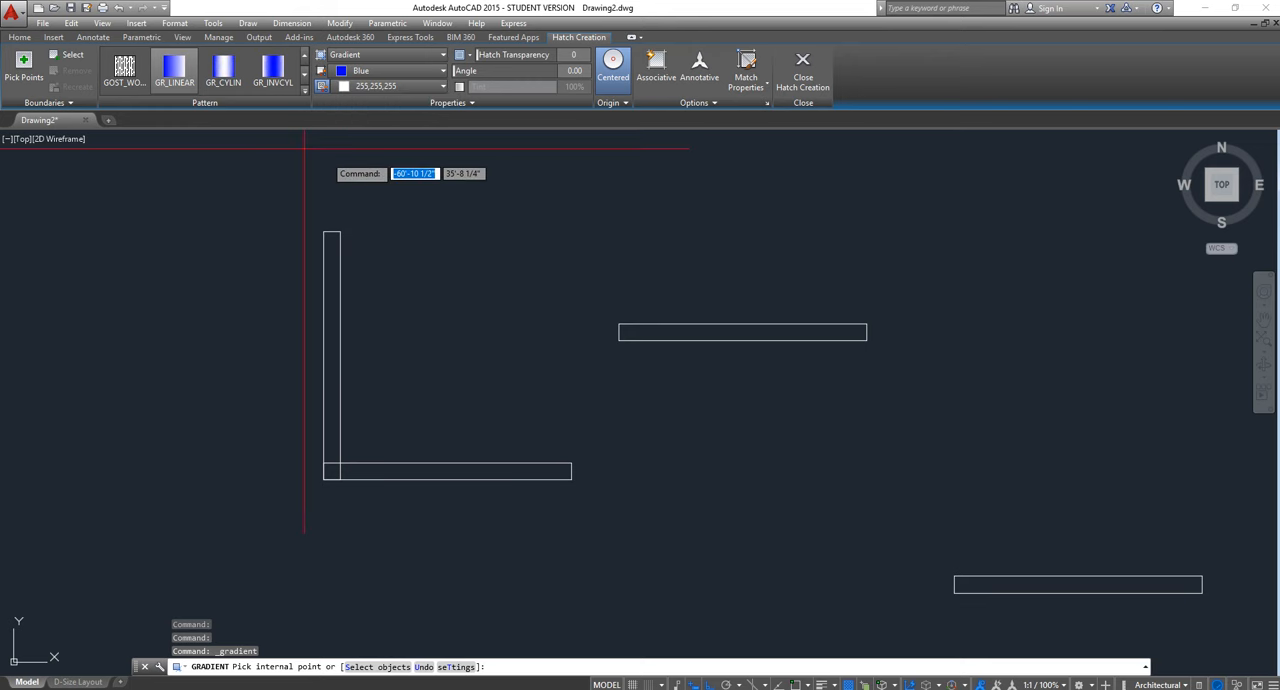
pyautogui.click(405, 77)
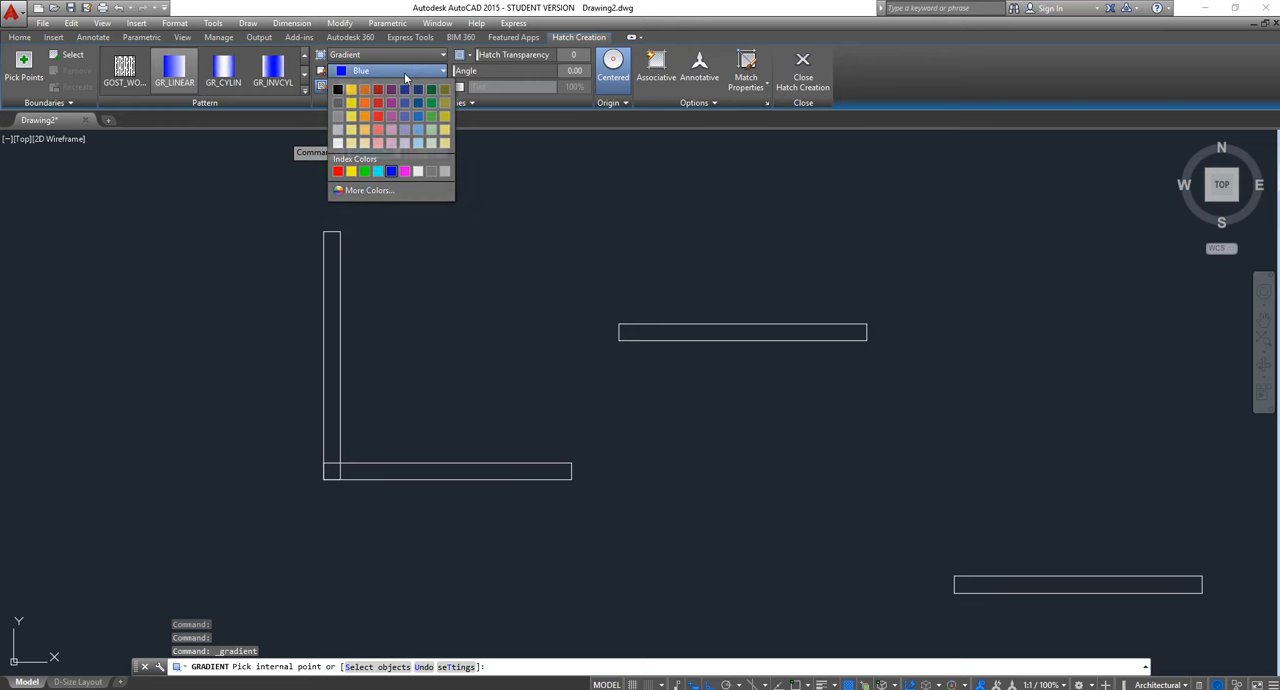
pyautogui.click(416, 130)
# Apply the gradient inside the upright rectangle, in the area above its overlap with the horizontal one, and finish the fill
pyautogui.scroll(2, 323, 261)
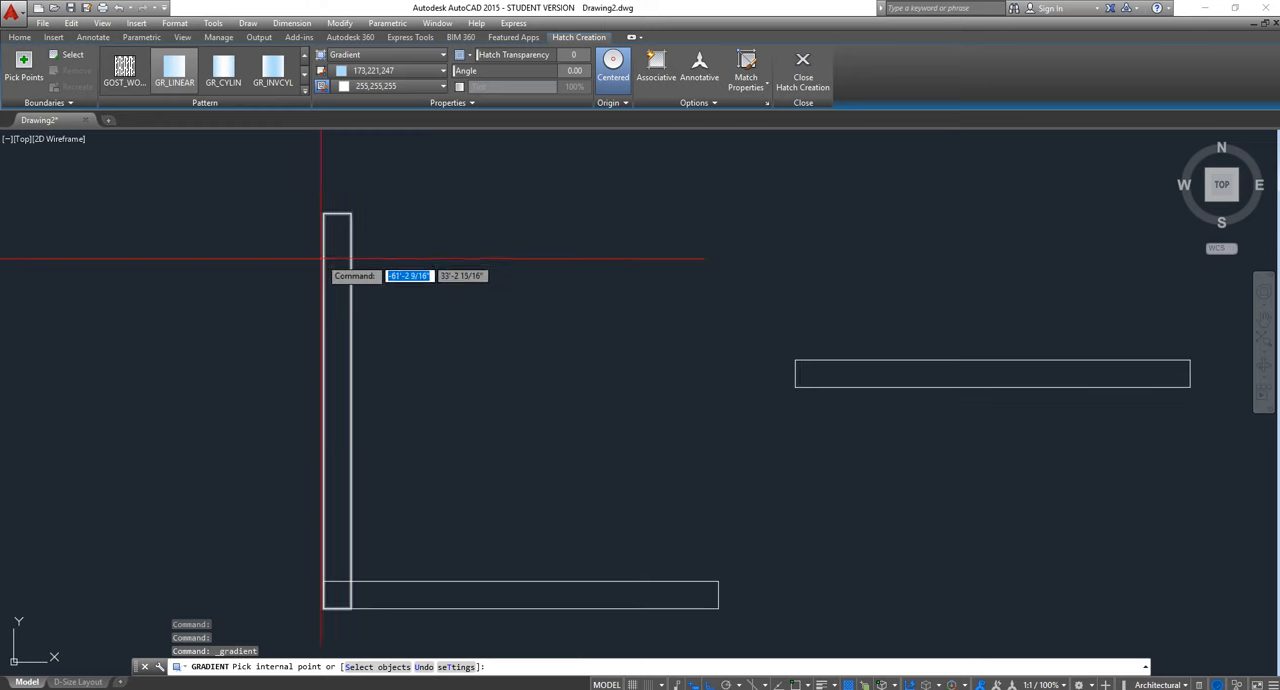
pyautogui.scroll(3, 157, 73)
pyautogui.scroll(-3, 160, 75)
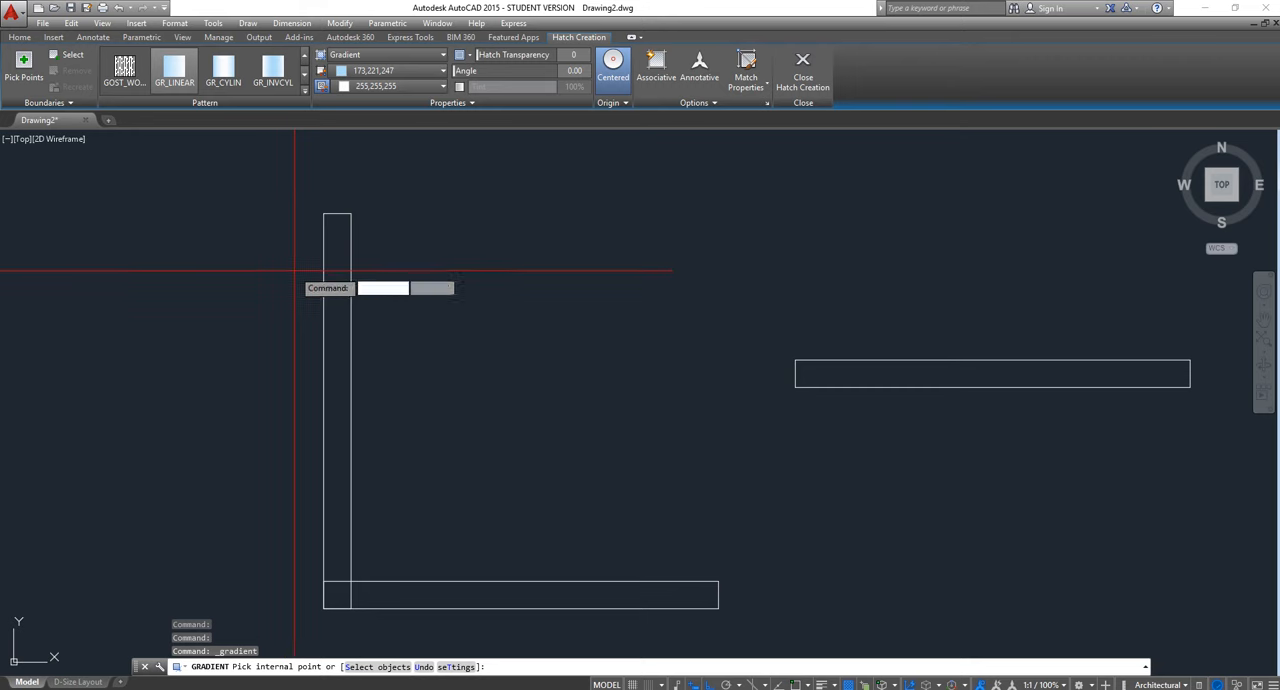
pyautogui.click(334, 245)
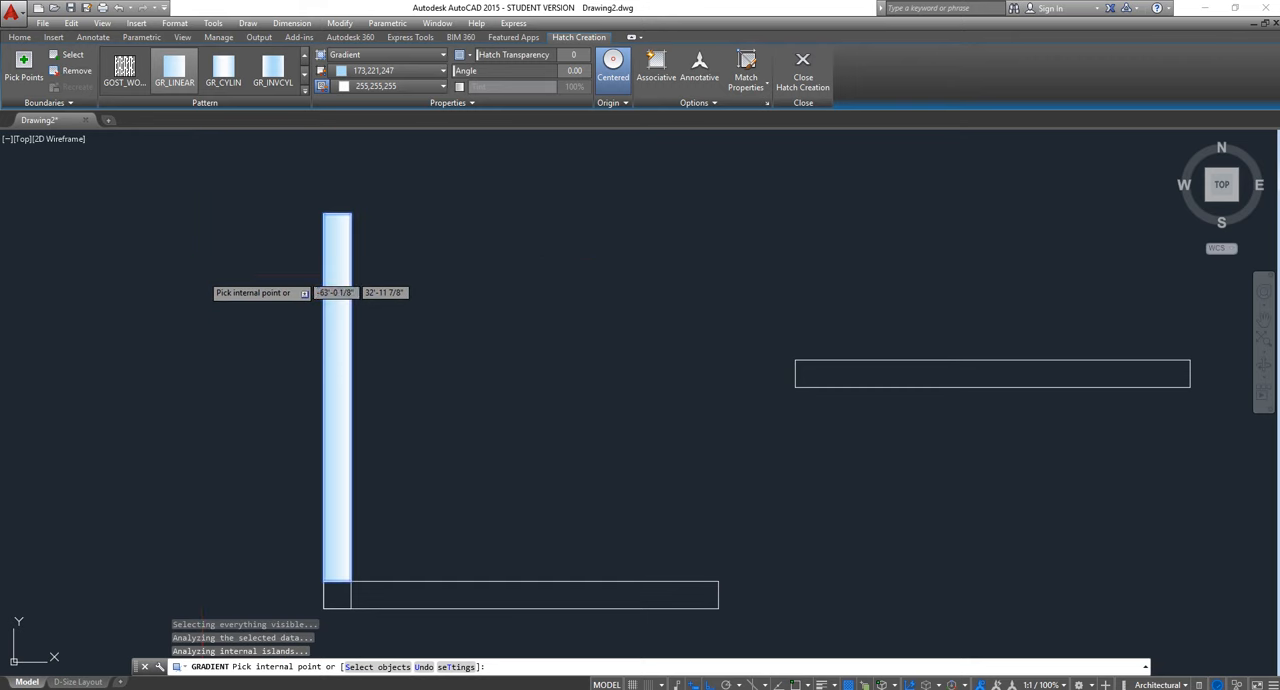
pyautogui.press('Escape')
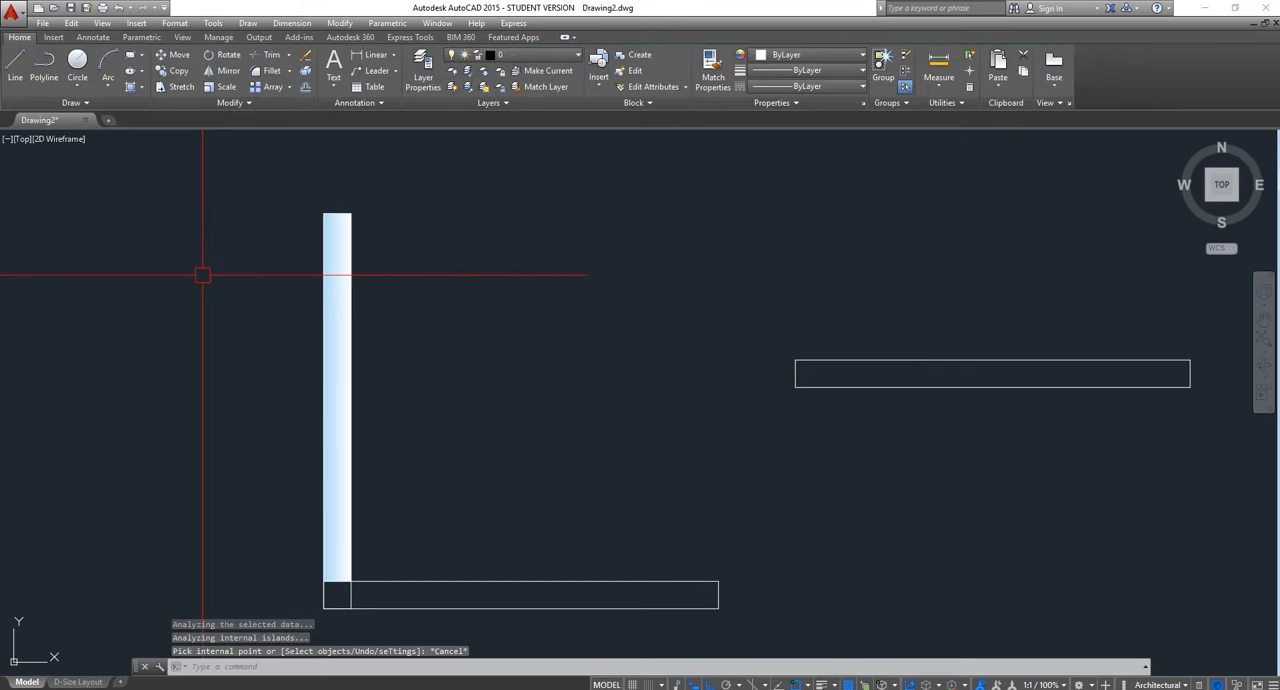
# Delete the gradient fill from the upright rectangle
pyautogui.click(335, 239)
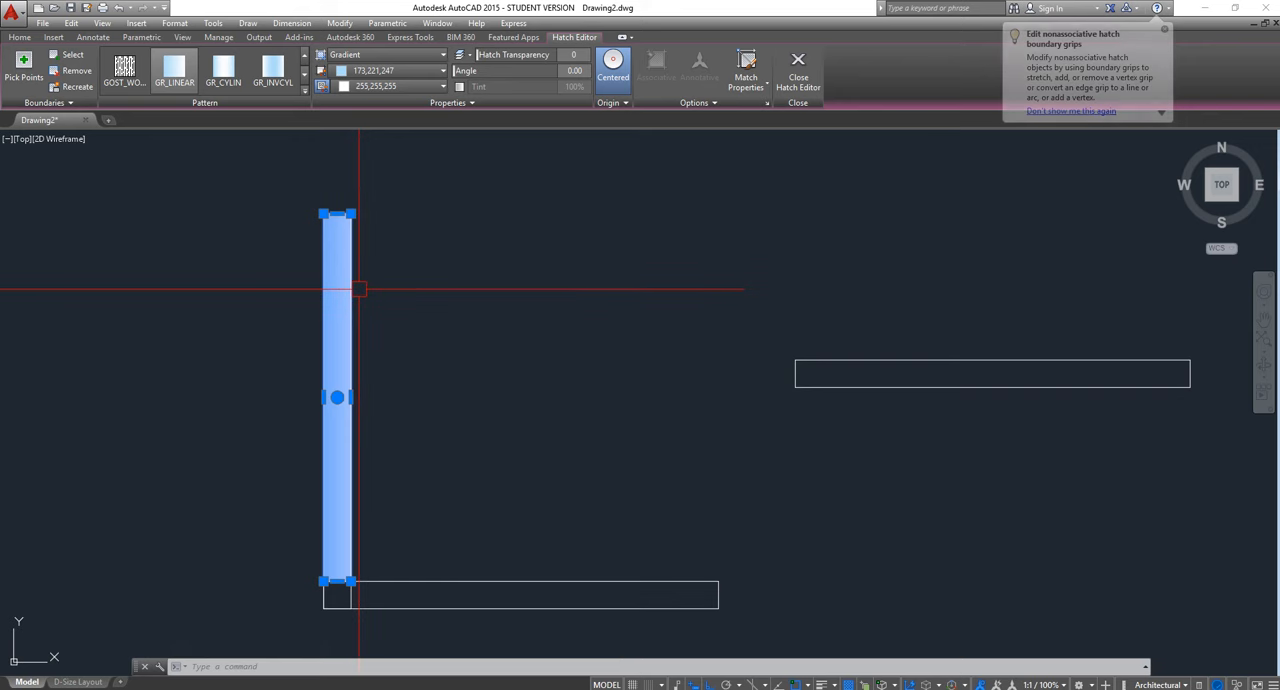
pyautogui.press('Delete')
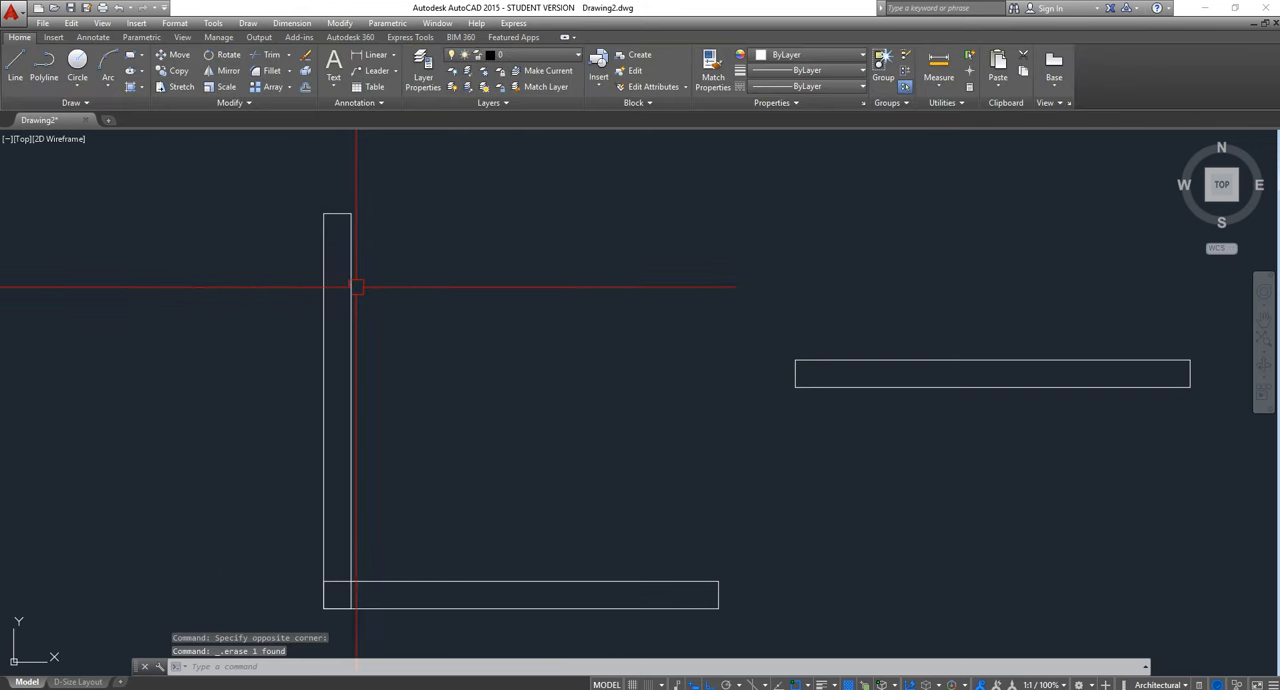
# Start a hatch and look through the full list of available hatch patterns
pyautogui.click(143, 89)
pyautogui.click(143, 112)
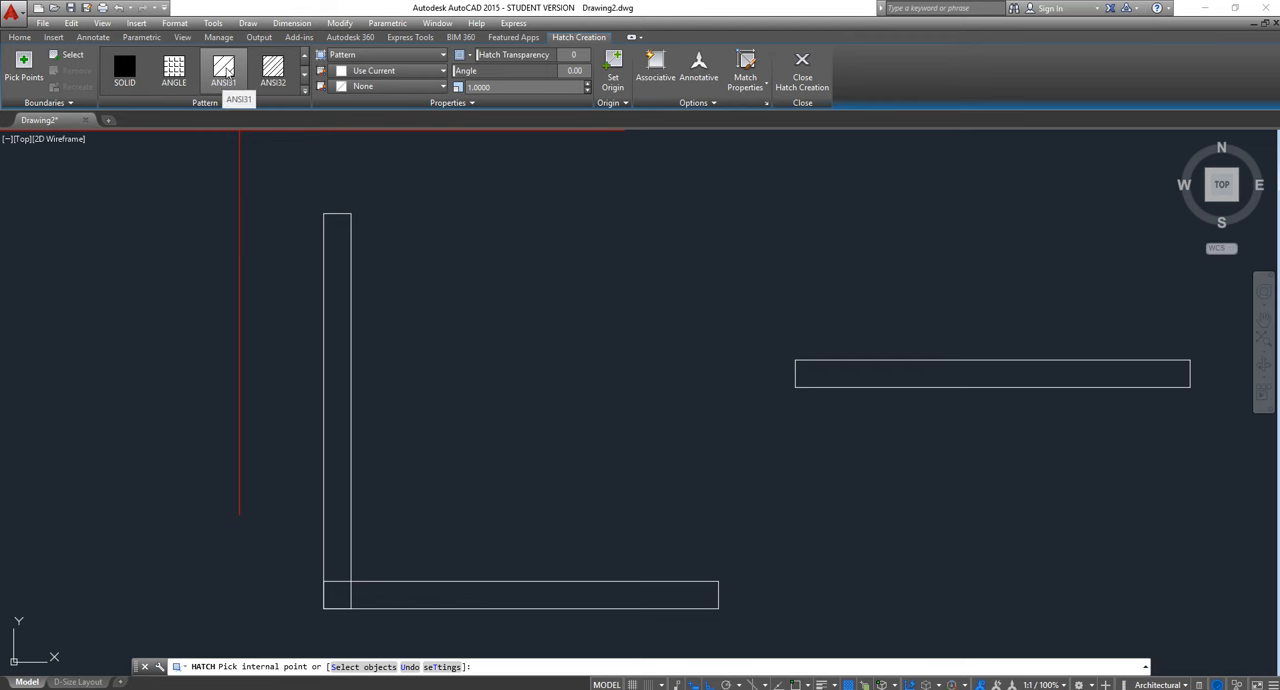
pyautogui.click(304, 91)
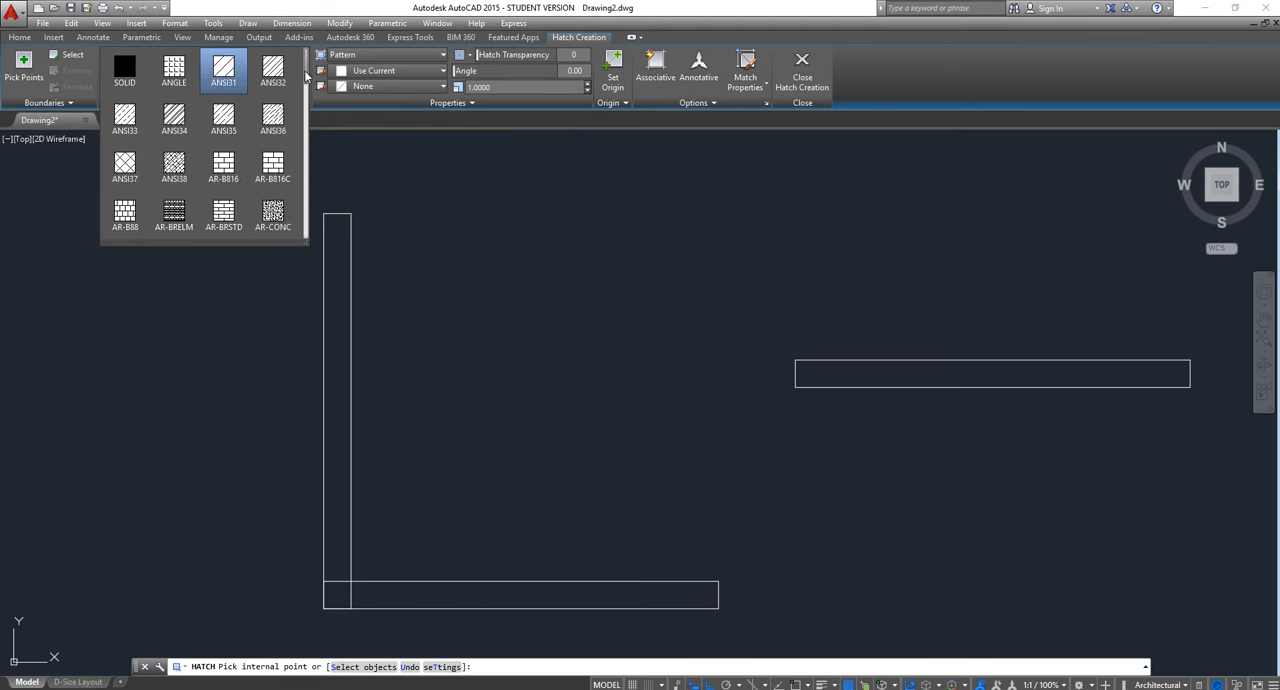
pyautogui.scroll(-1, 303, 88)
pyautogui.scroll(1, 303, 77)
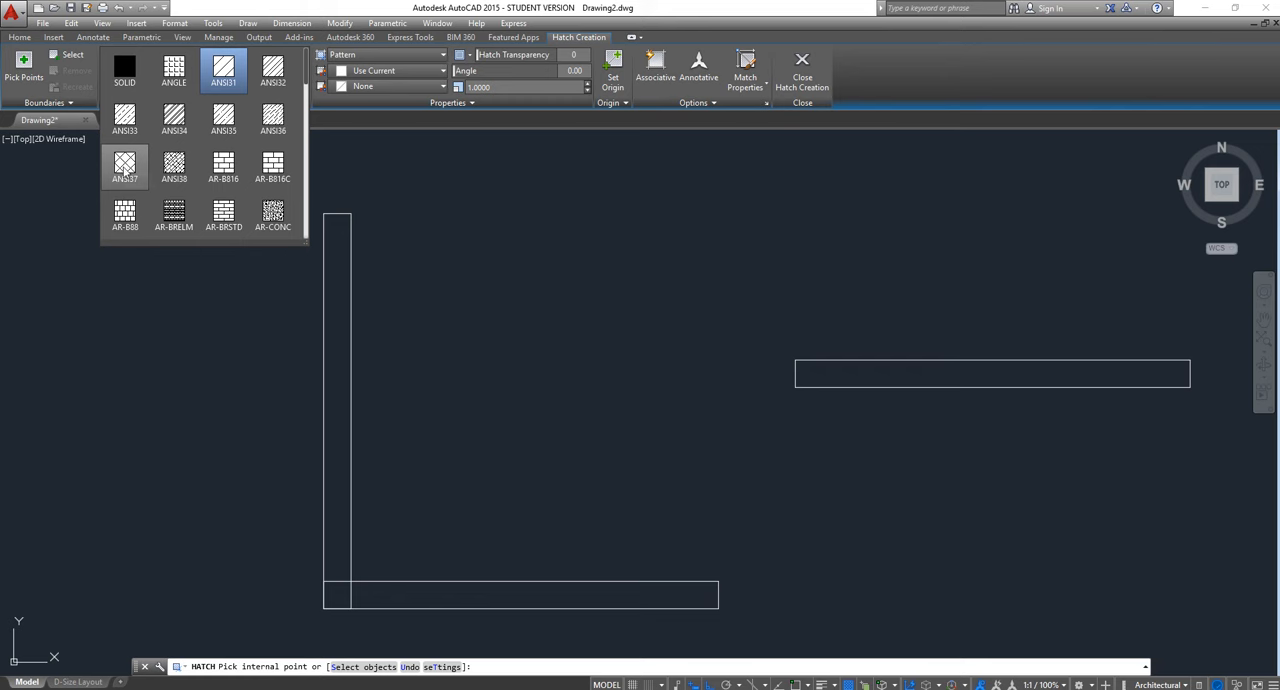
pyautogui.scroll(-5, 266, 210)
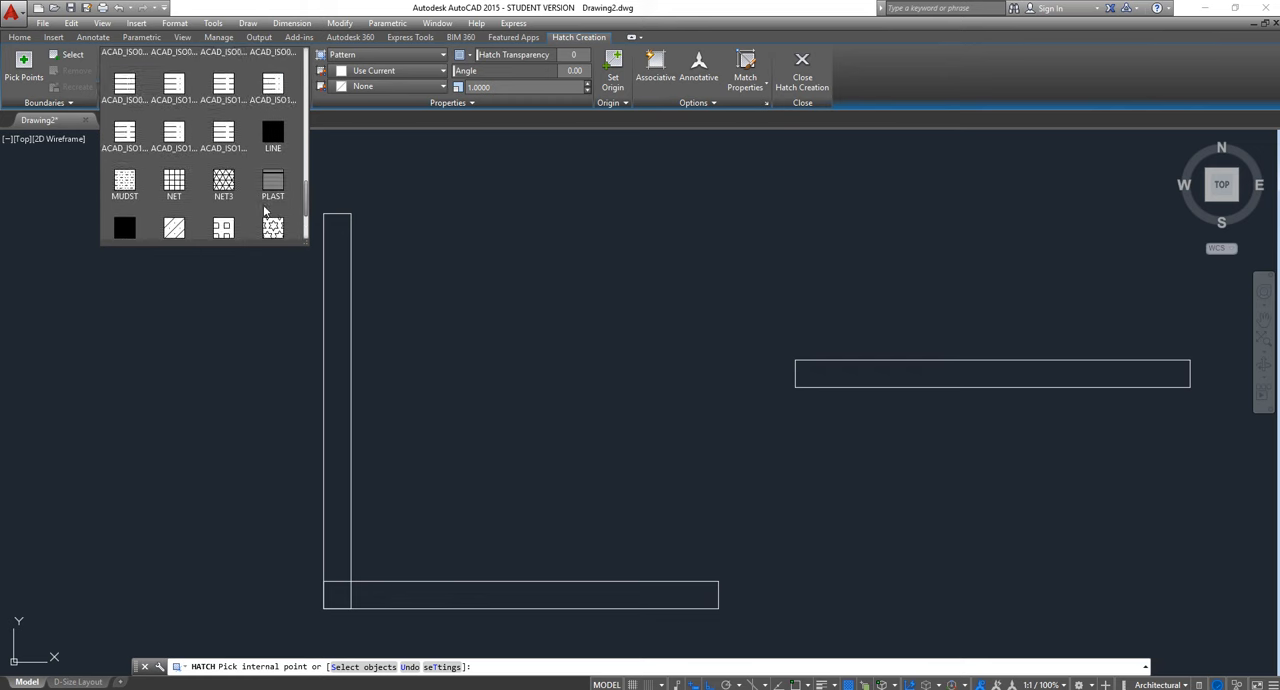
pyautogui.scroll(-3, 266, 210)
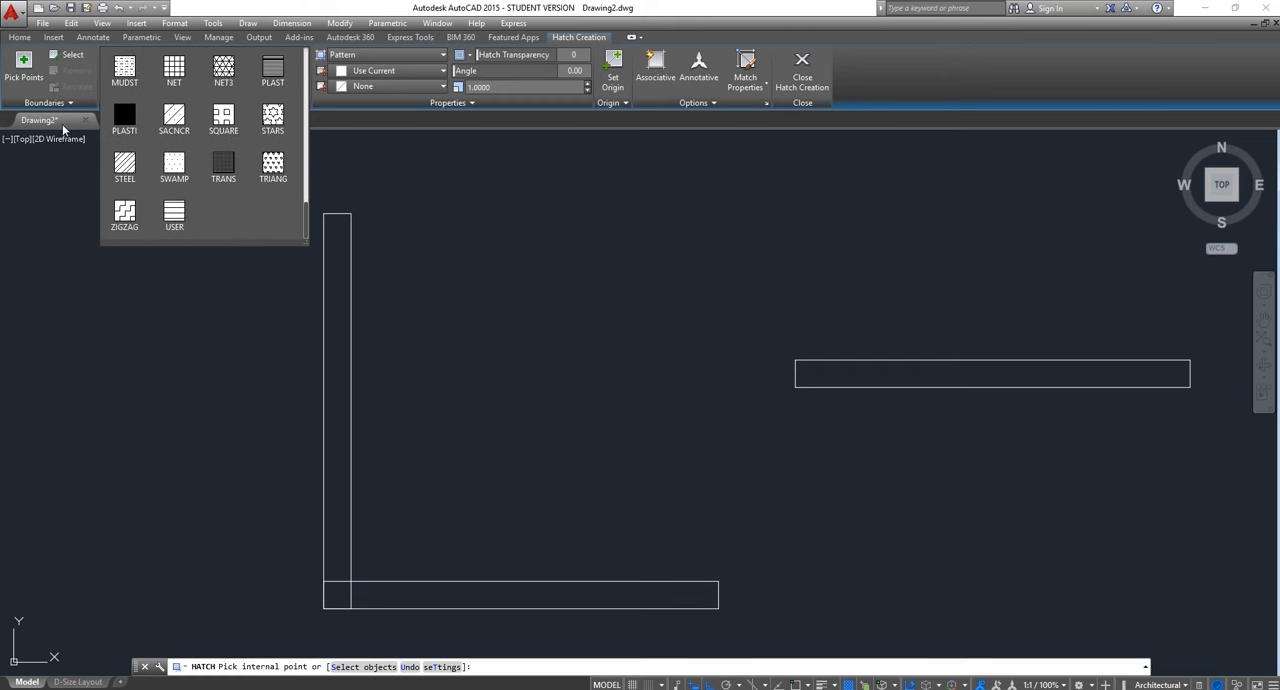
pyautogui.click(14, 128)
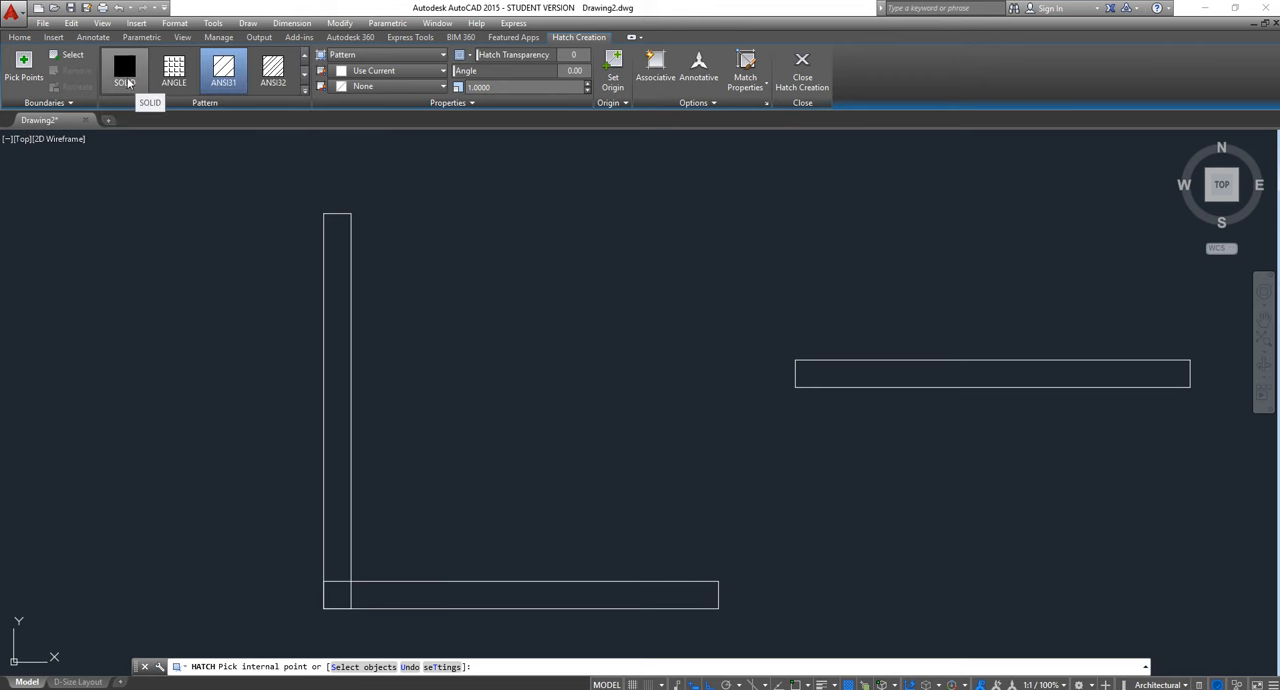
# Fill the upright rectangle above its overlap with the horizontal one using the SOLID hatch pattern, and finish the hatch
pyautogui.click(127, 80)
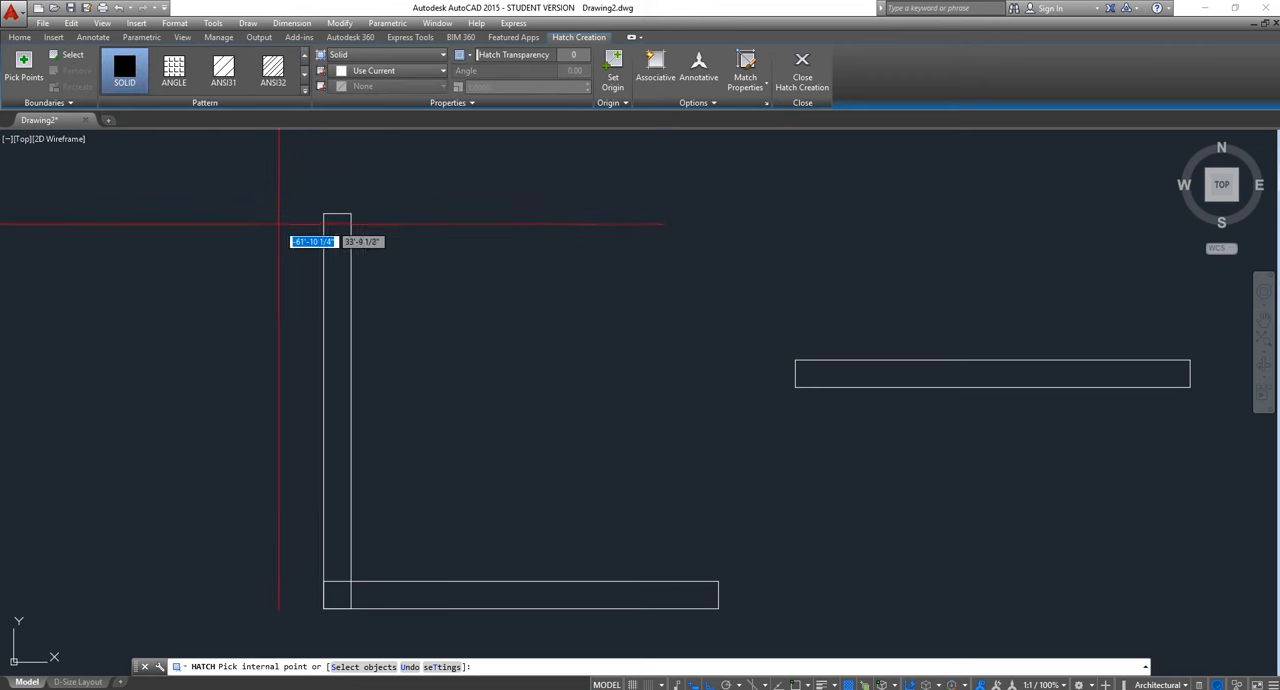
pyautogui.moveTo(339, 247)
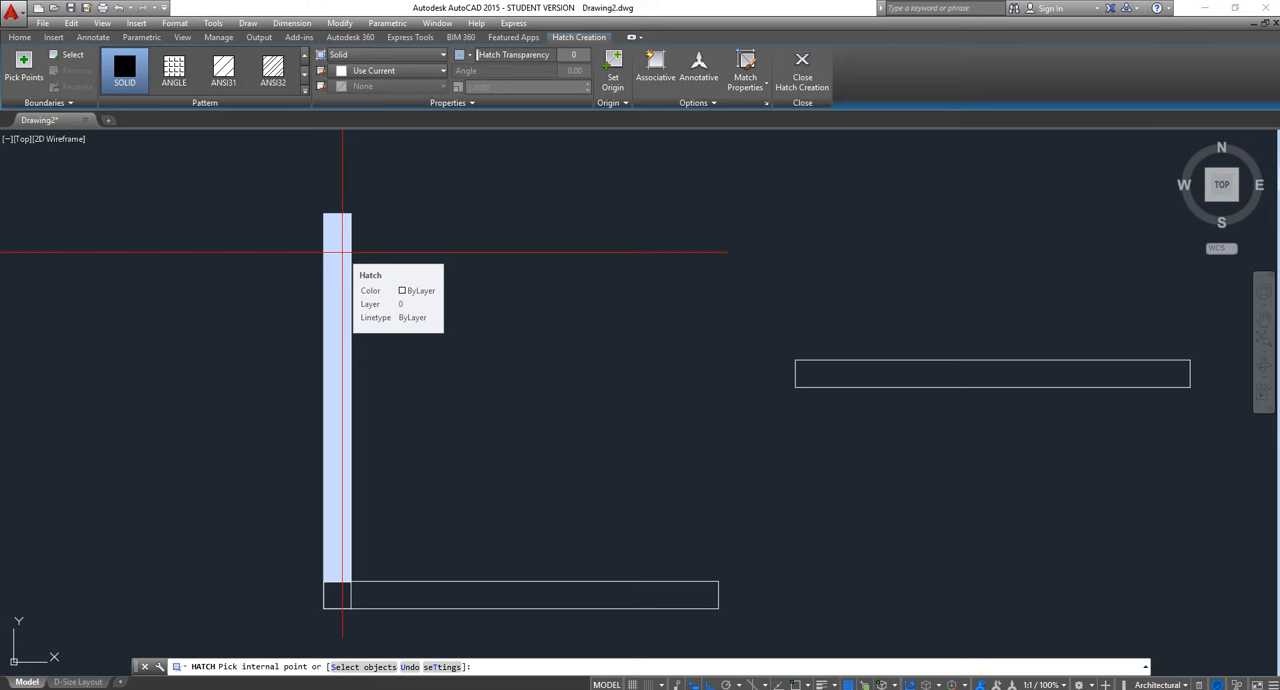
pyautogui.click(343, 252)
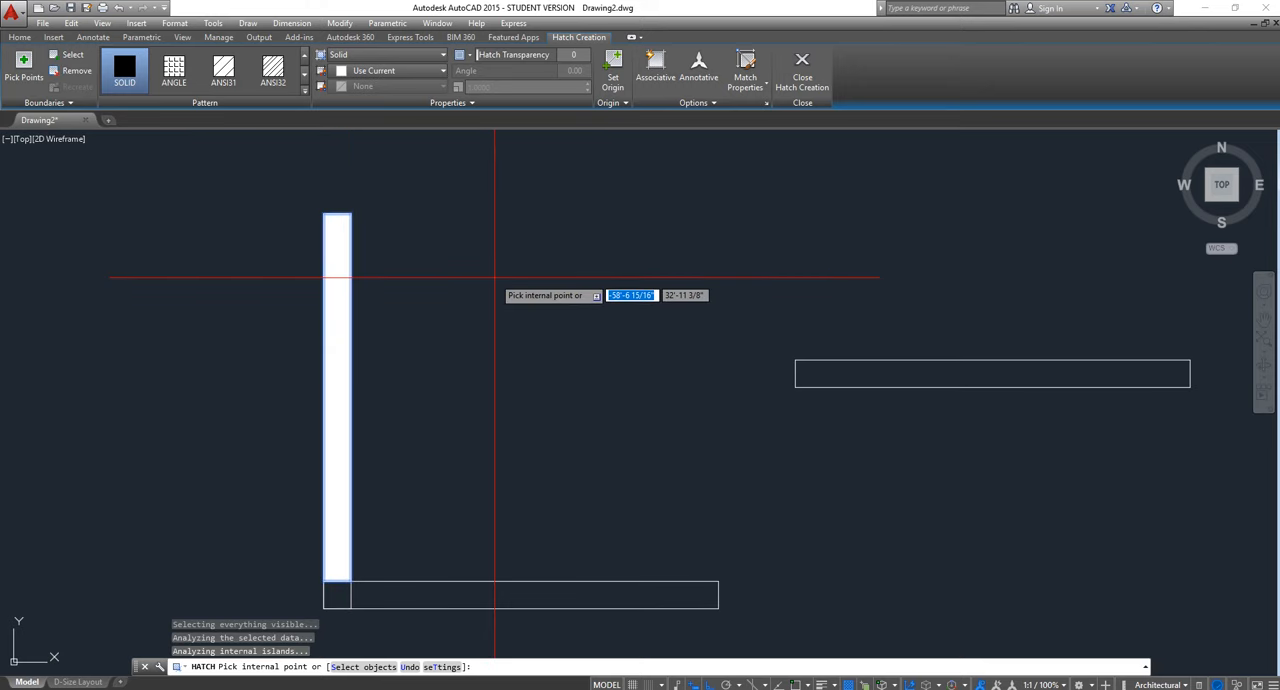
pyautogui.press('Escape')
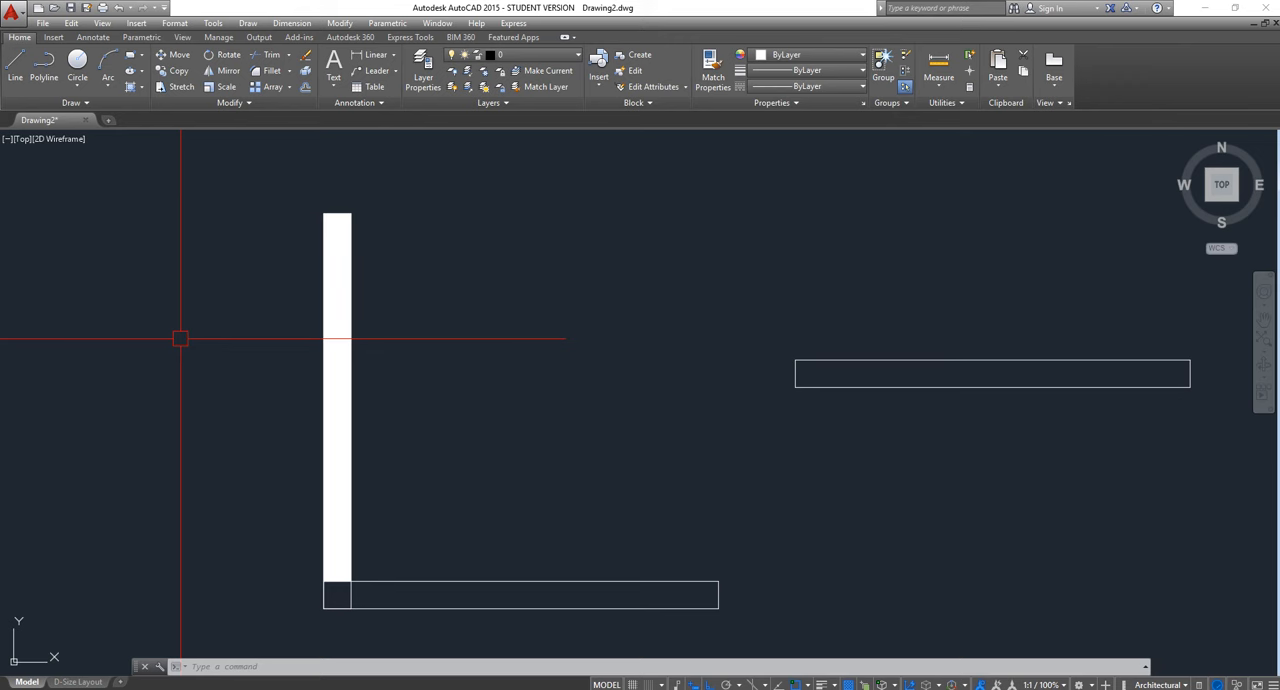
# Hatch the lower horizontal rectangle with a solid fill by selecting its outline as the boundary object, and finish the hatch
pyautogui.write('H')
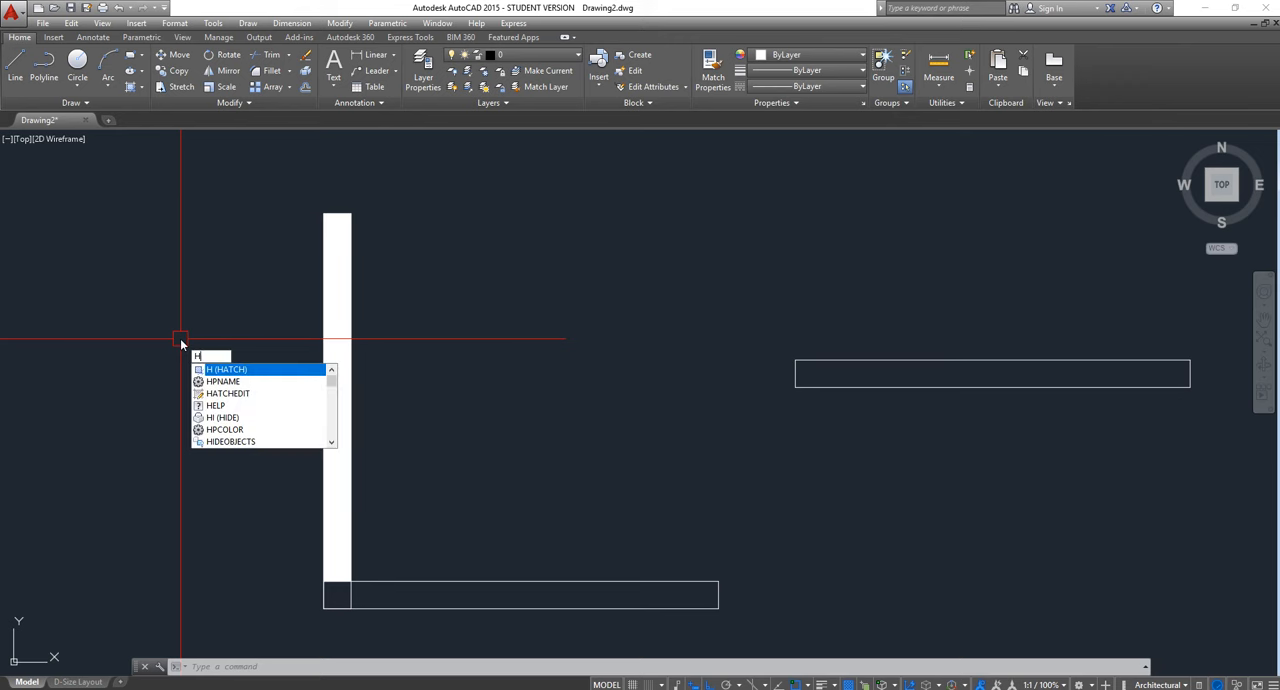
pyautogui.press('Return')
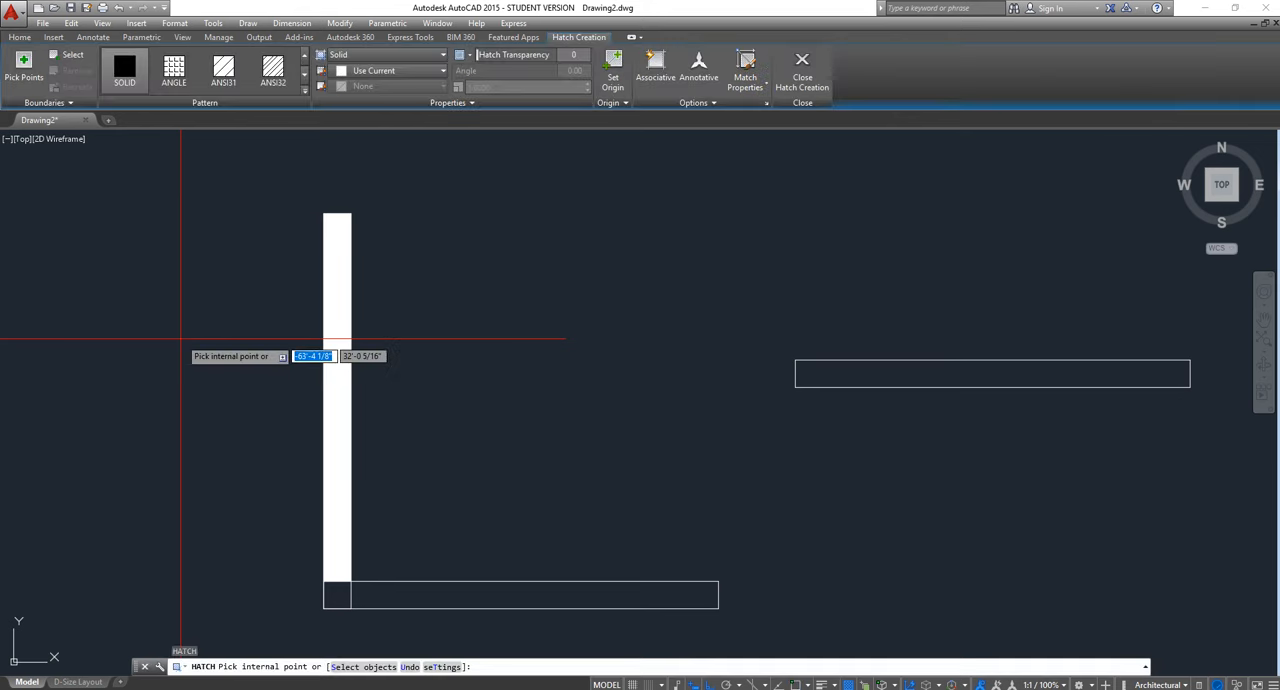
pyautogui.click(67, 57)
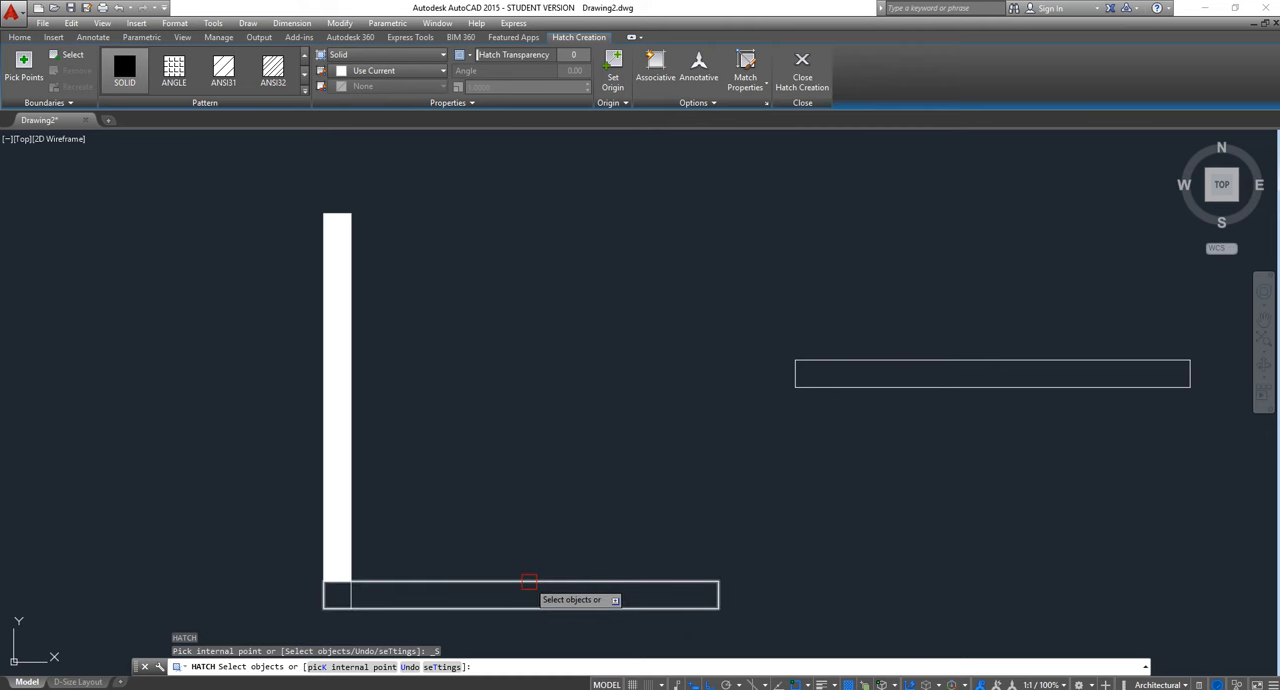
pyautogui.click(528, 582)
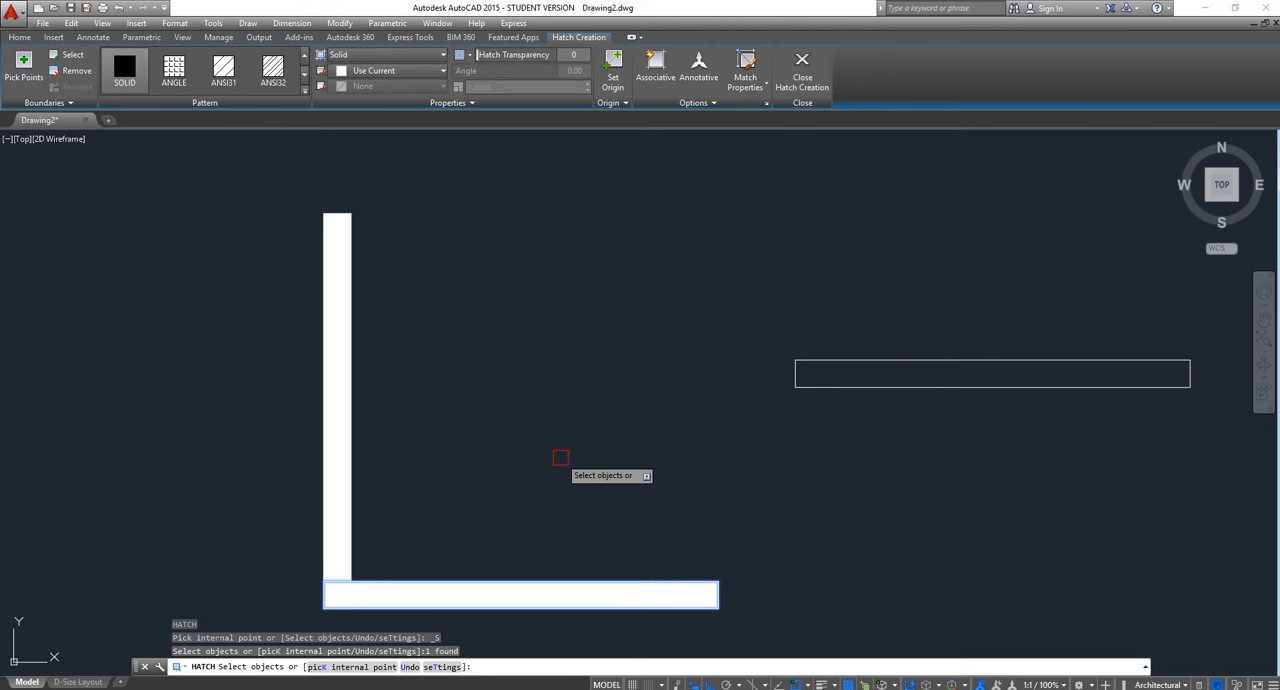
pyautogui.press('Escape')
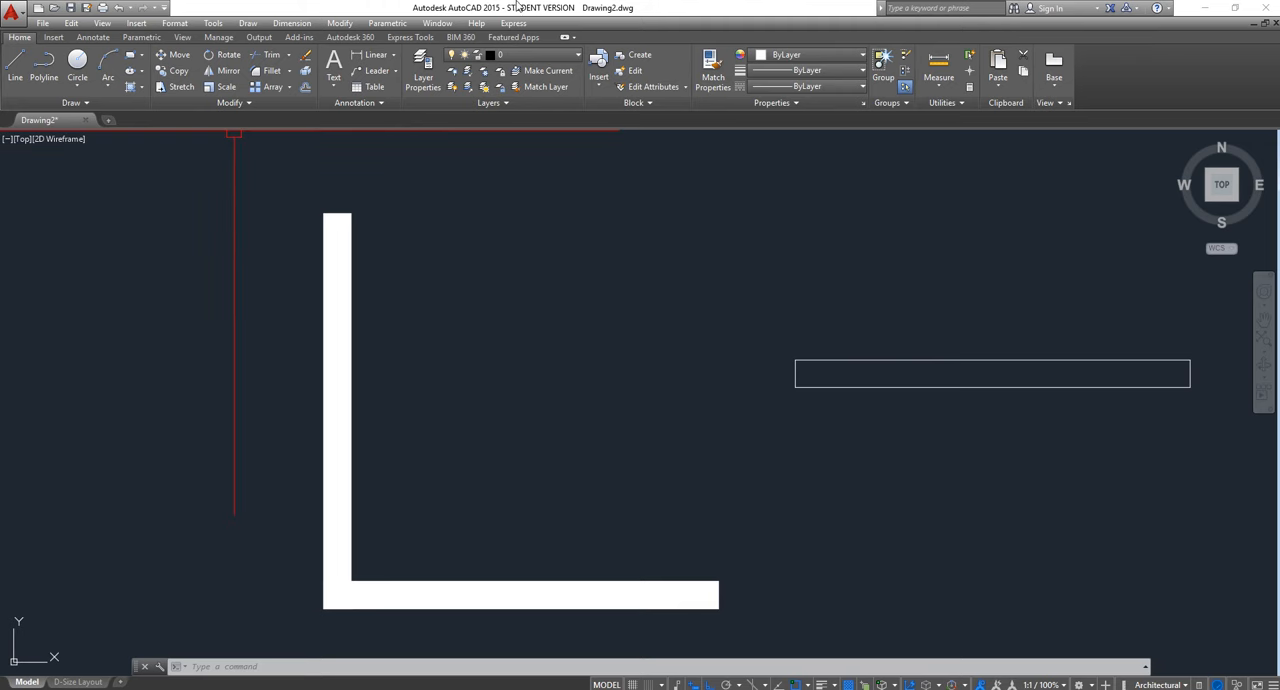
pyautogui.moveTo(520, 5)
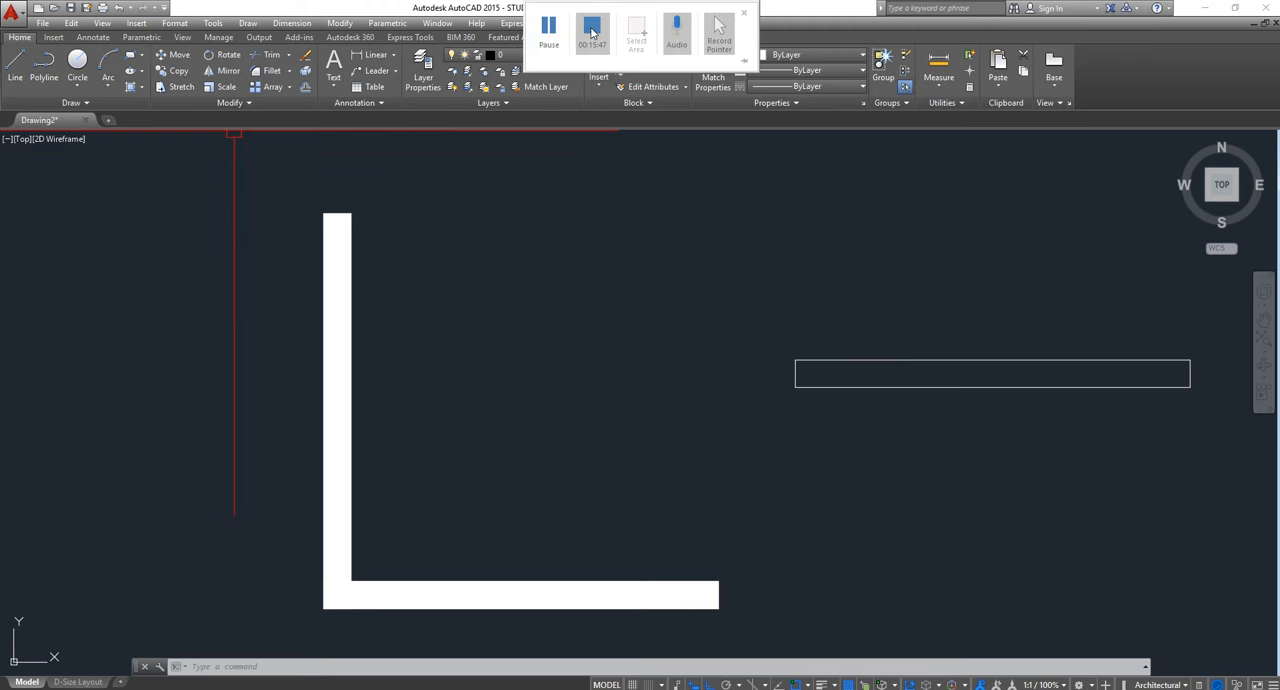